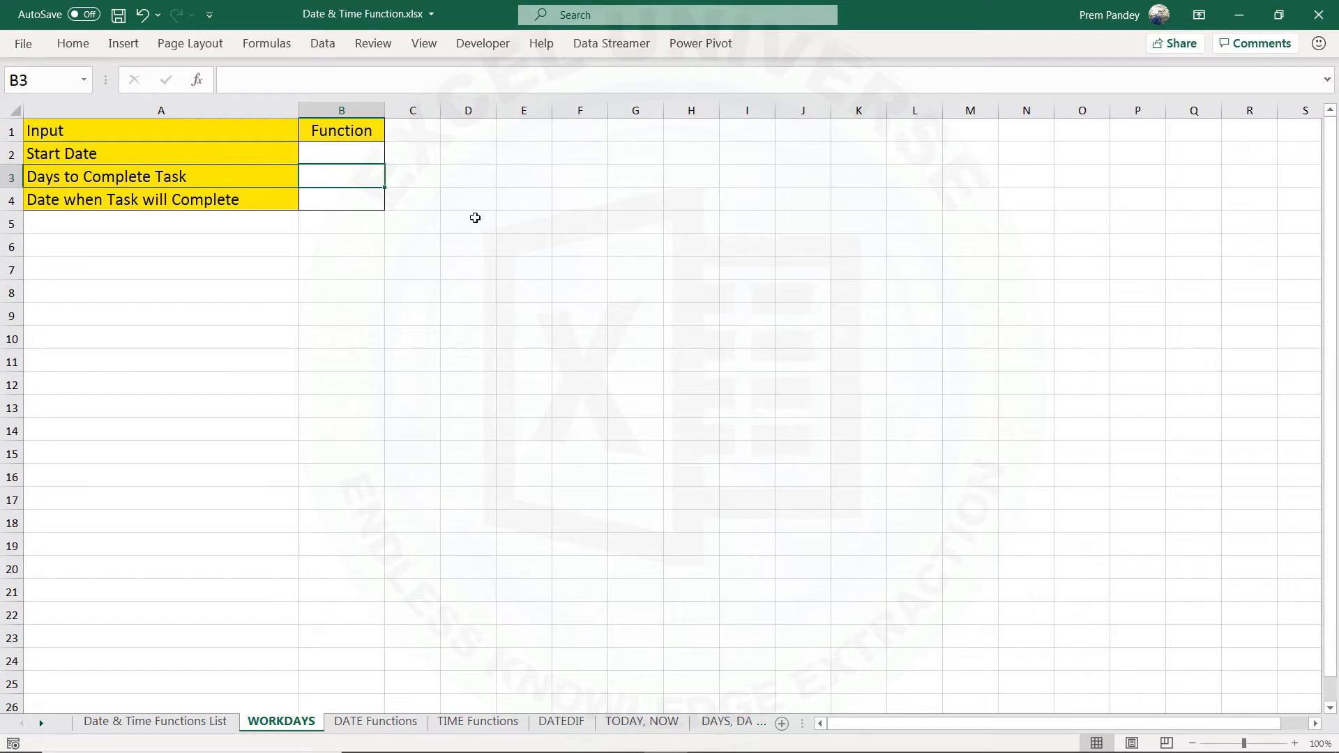
Enter 2/20/2021 as the start date in B2 and 10 as the days to complete the task in B3.
type("2/20/2021")
key("Return")
type("10")
key("Return")
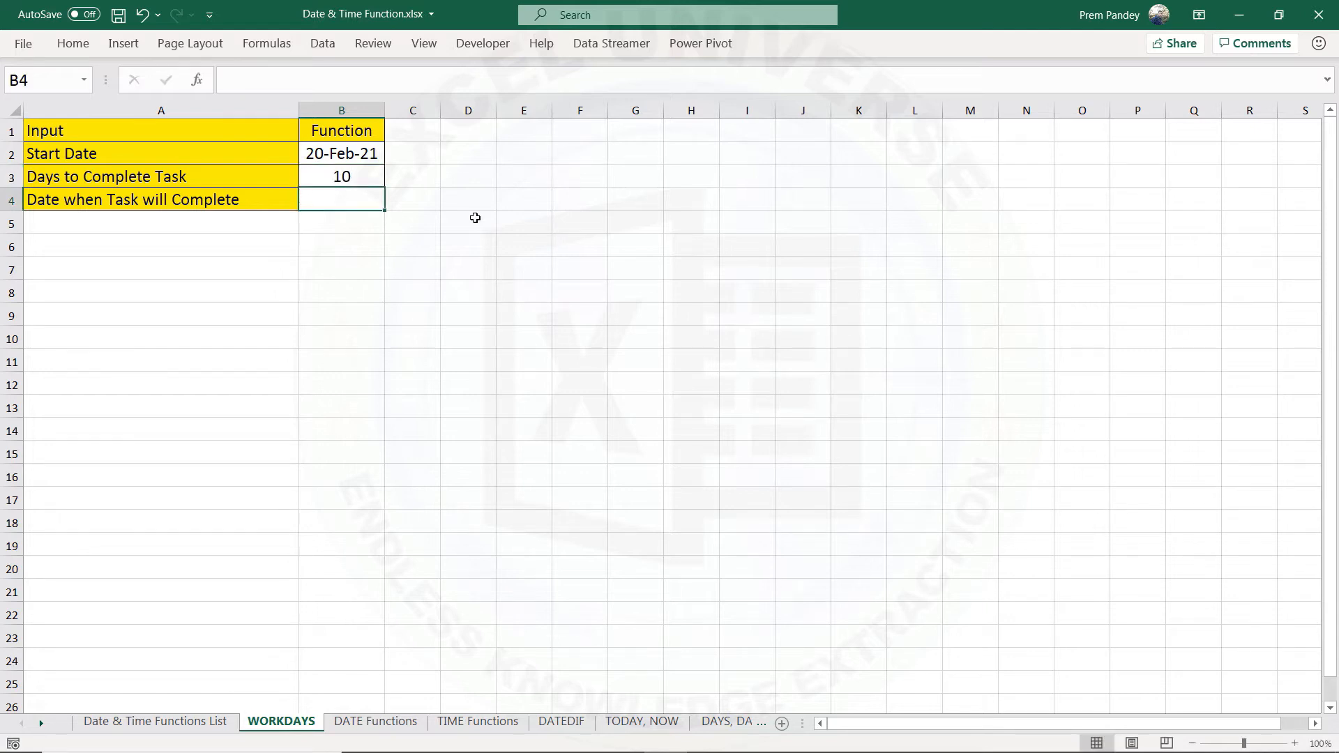
Calculate the task completion date in B4 with the formula =B2+B3.
type("=")
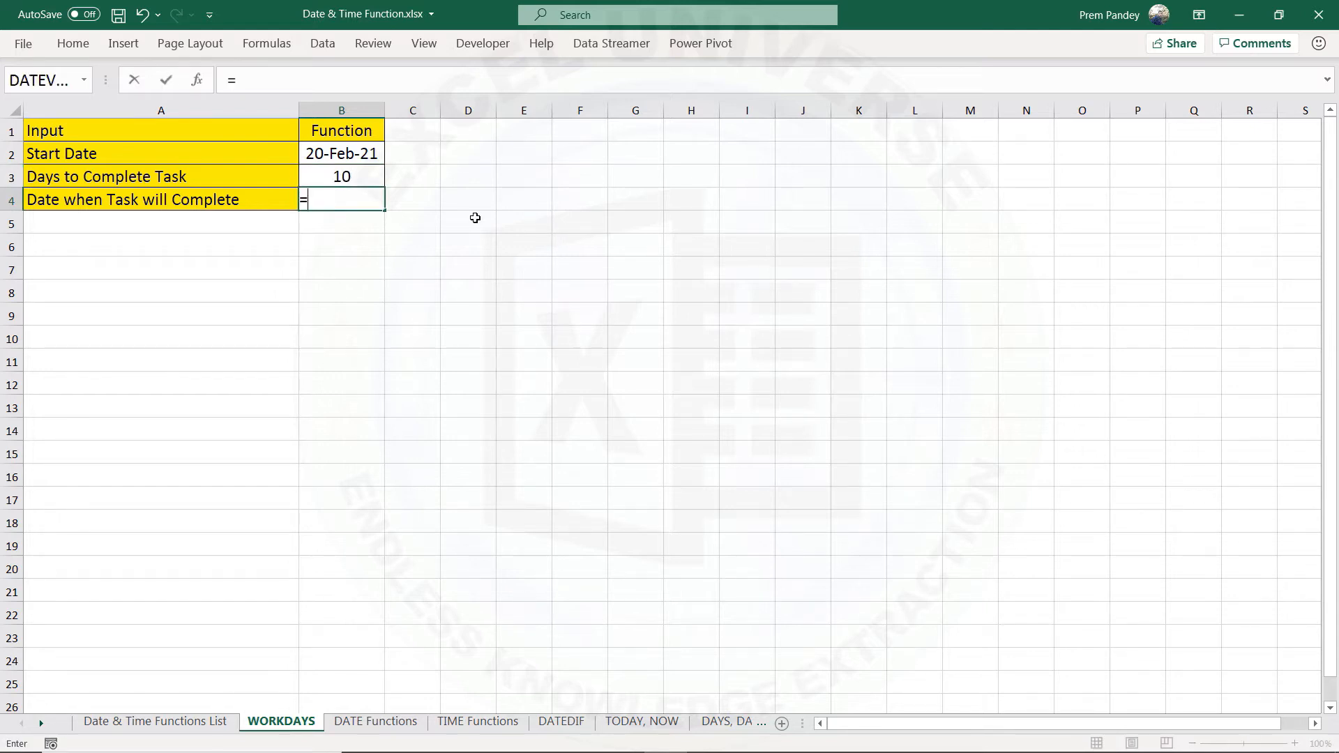
key("Up")
key("Up")
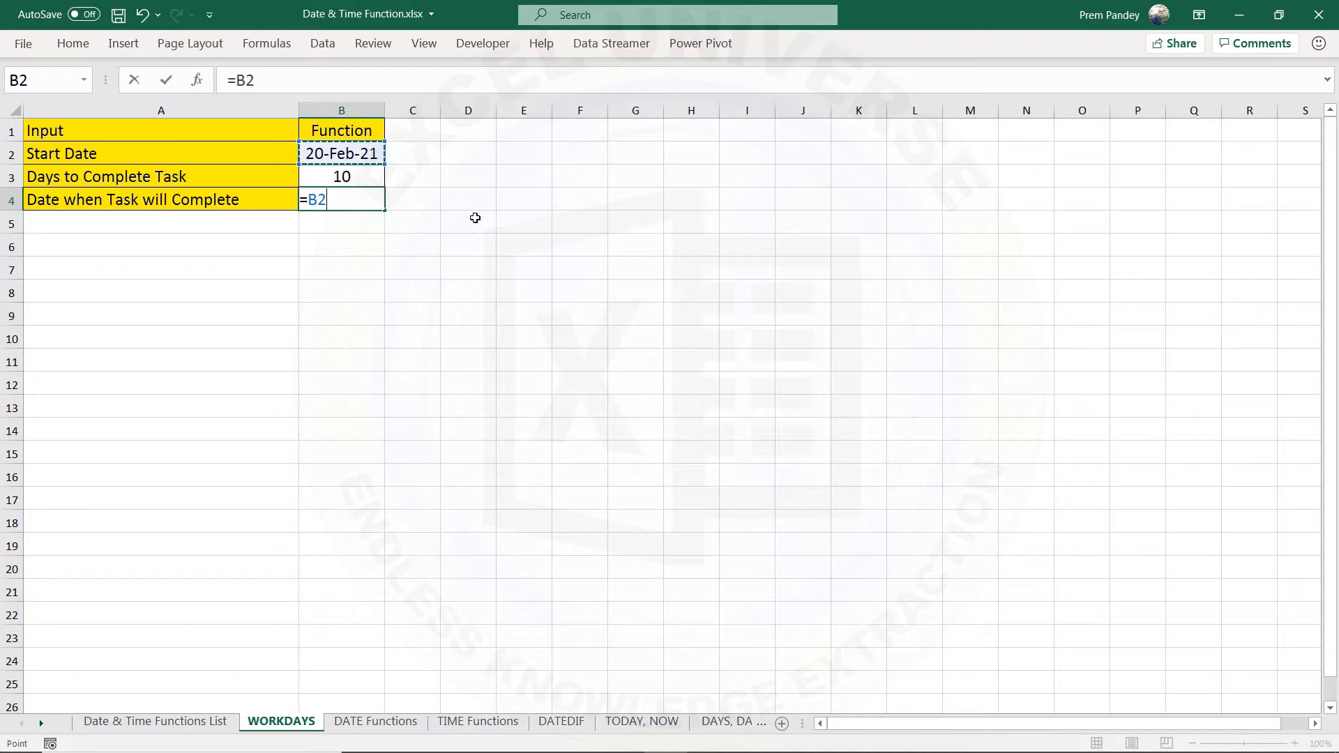
type("+")
key("Up")
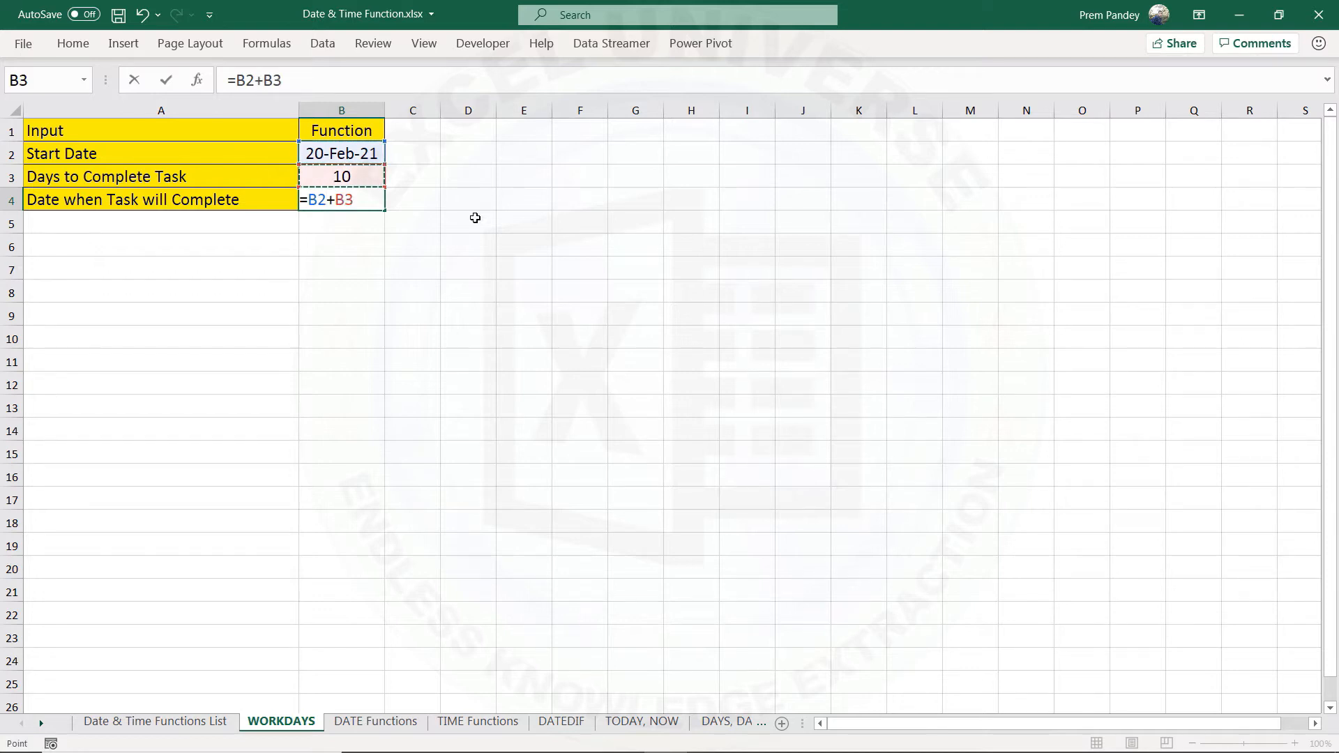
key("Return")
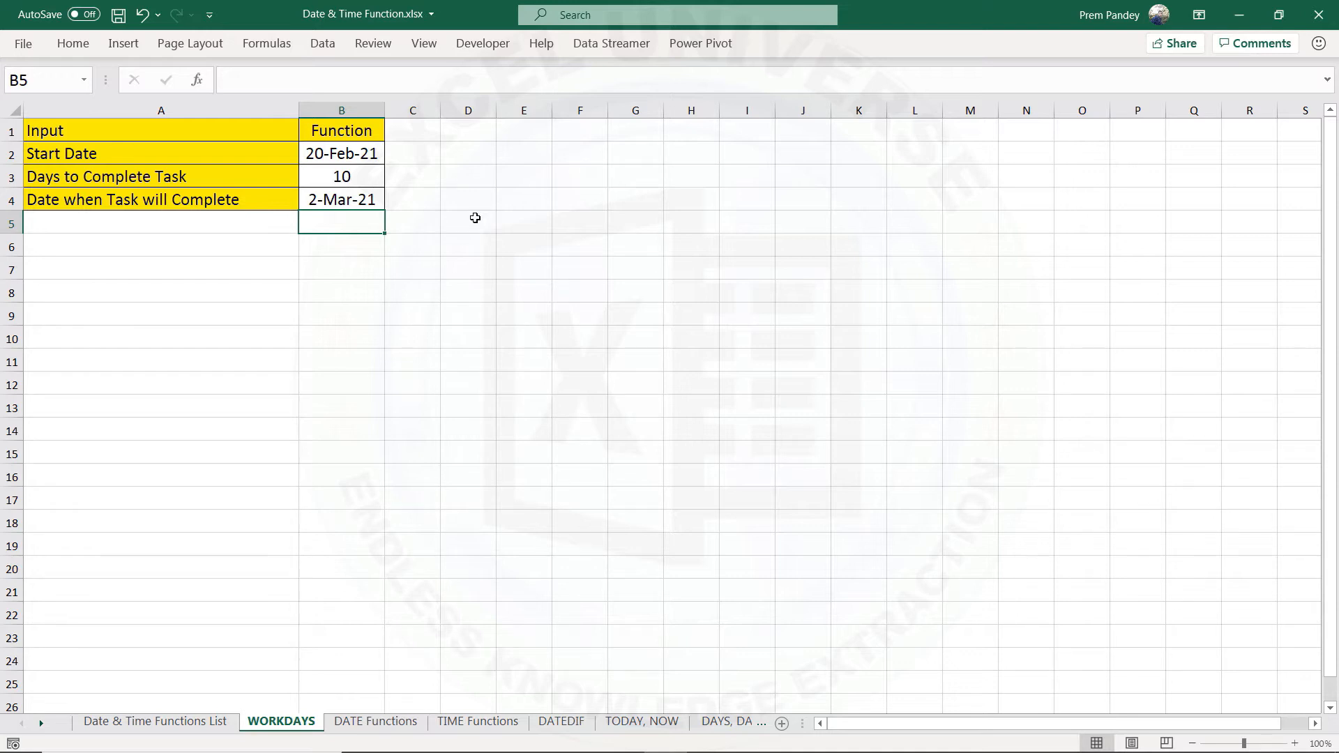
Clear the days to complete and the completion date in B3:B4, keeping the start date.
key("Up")
key("Up")
key("Up")
key("Right")
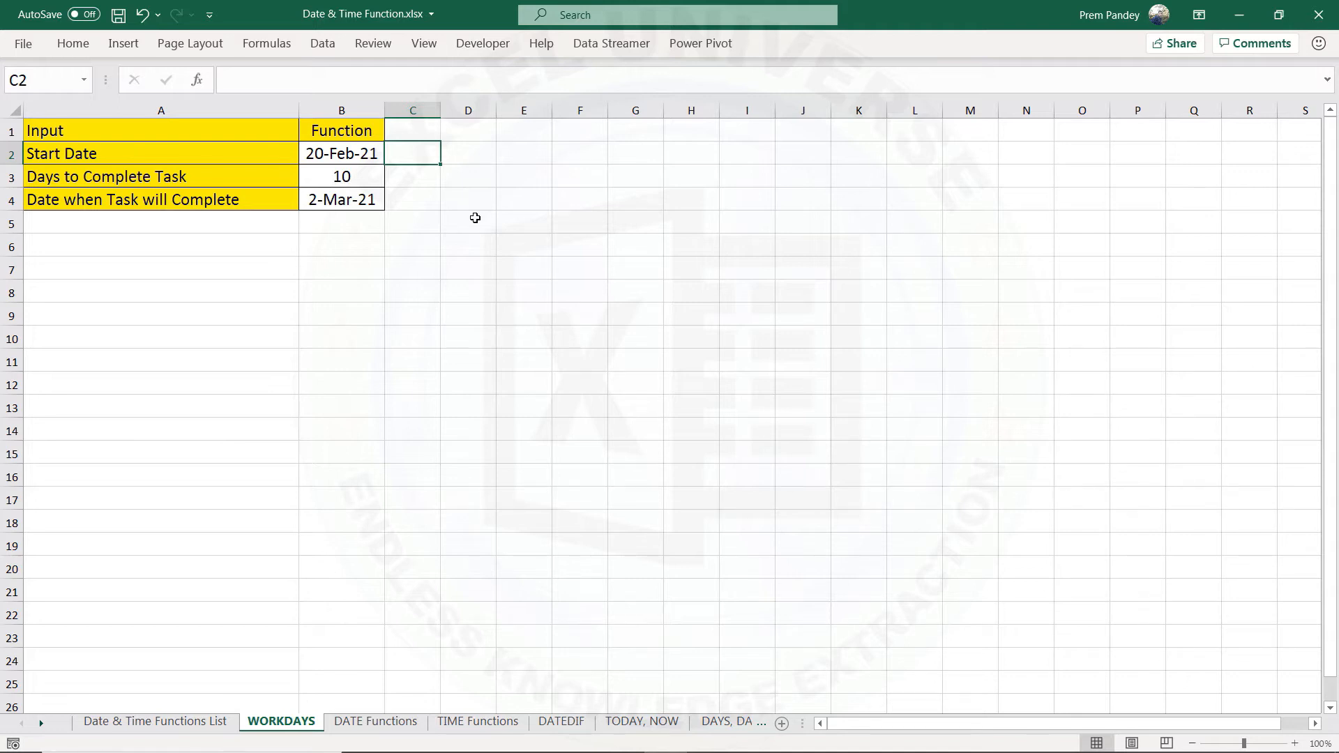
key("Left")
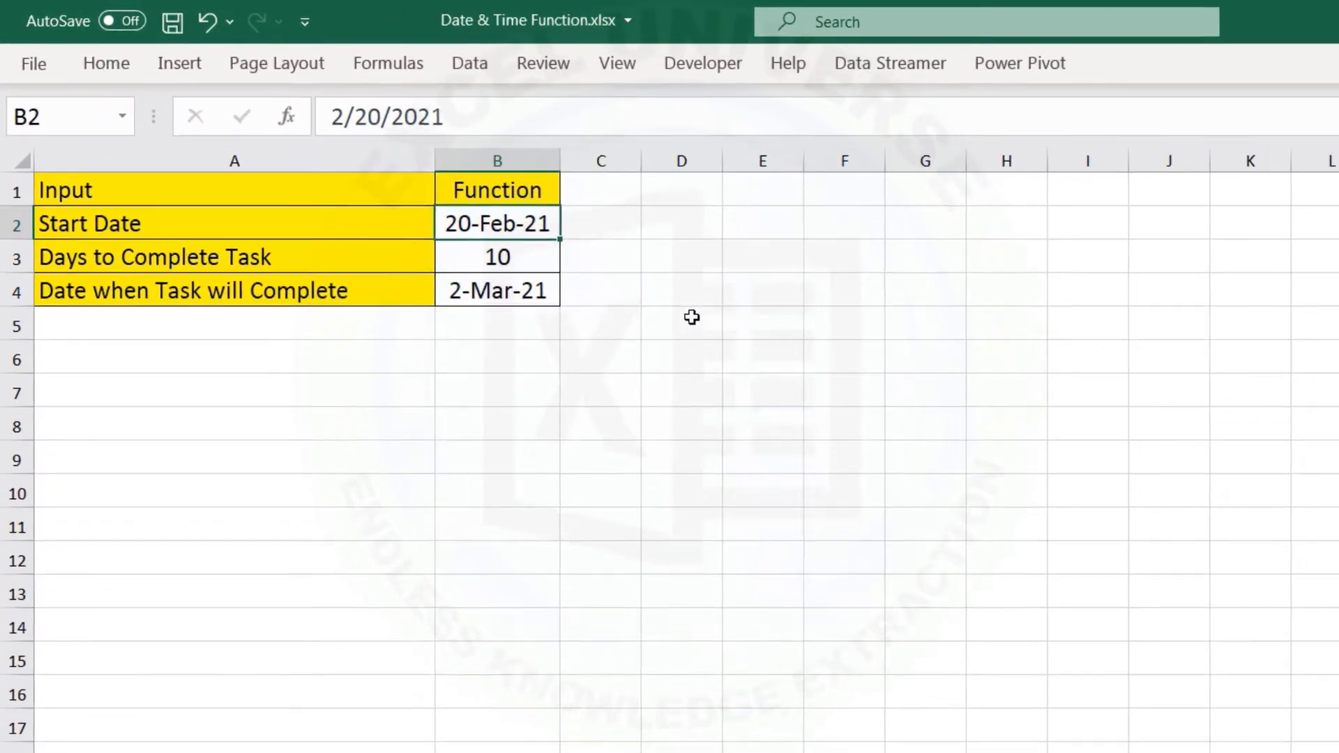
key("Down")
key("shift+Down")
key("Delete")
key("Up")
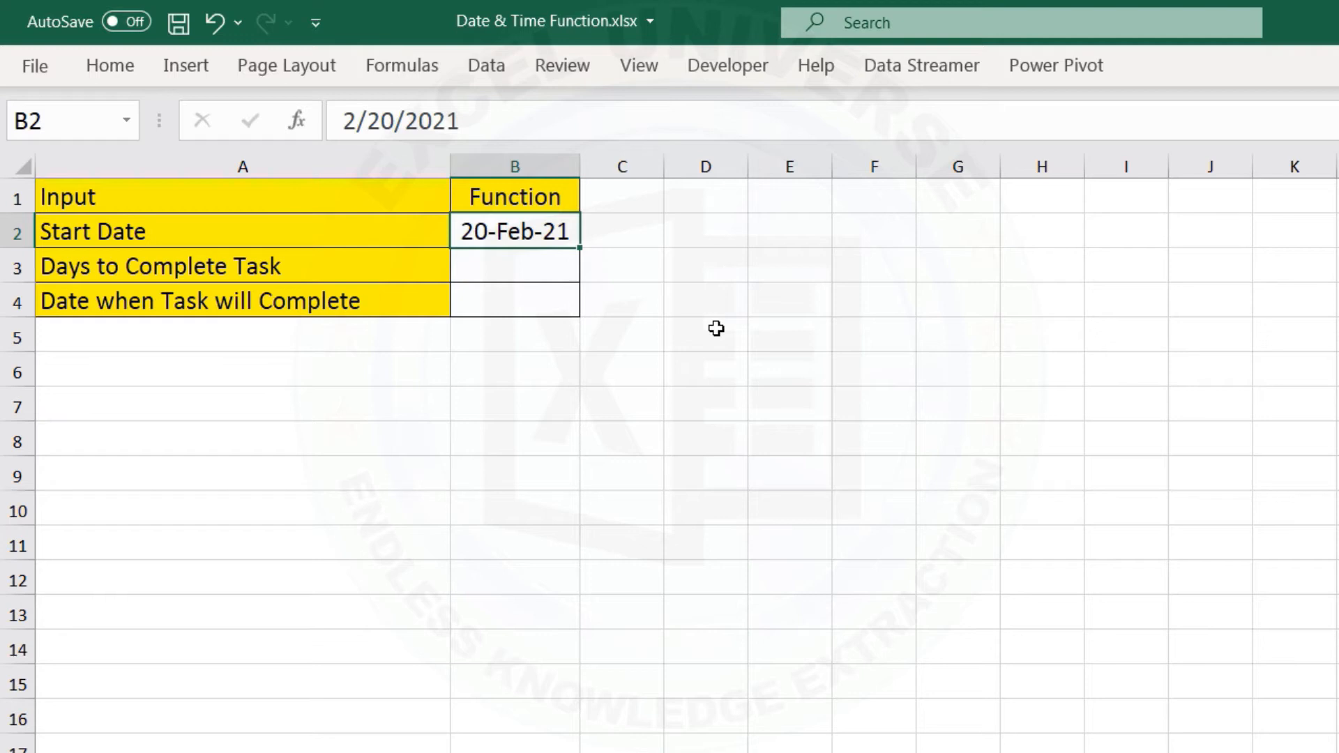
Enter 10 as the days to complete the task in B3.
key("Down")
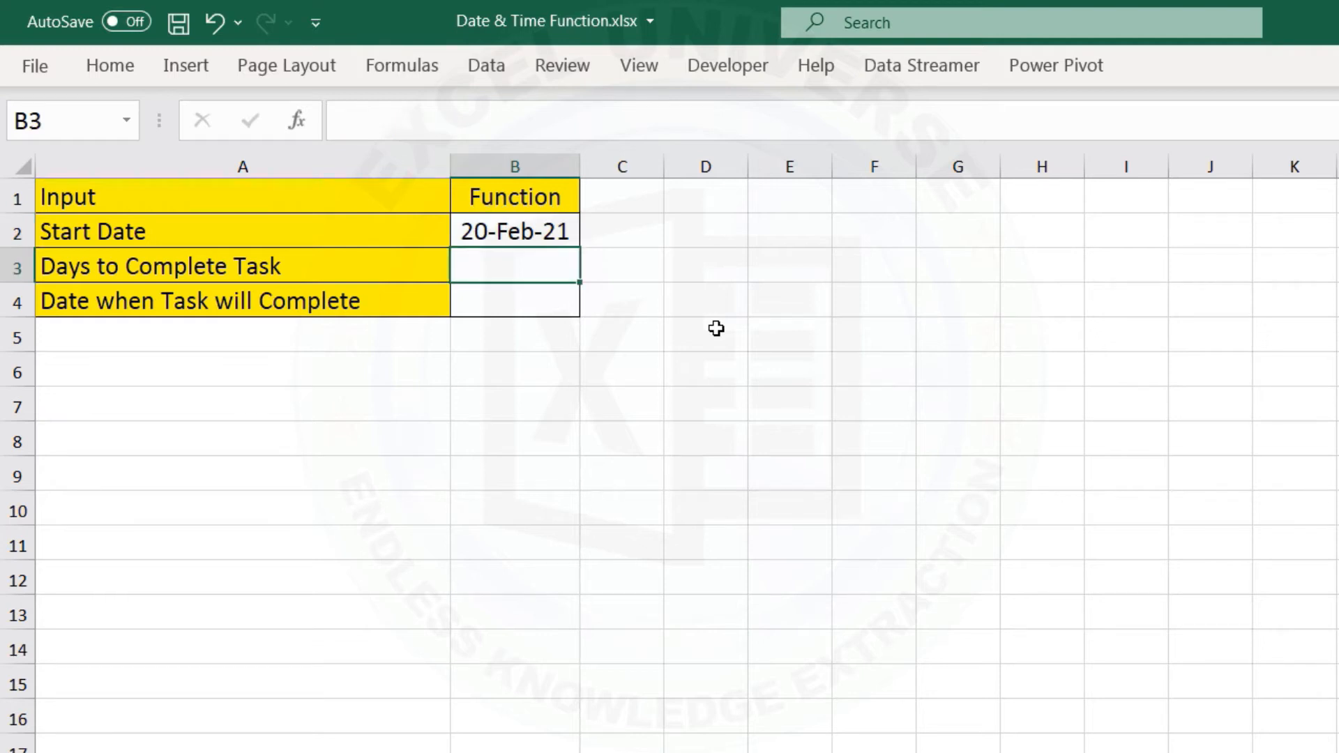
type("10")
key("Return")
Add the start date and the task days in B4 using =B2+B3.
type("=")
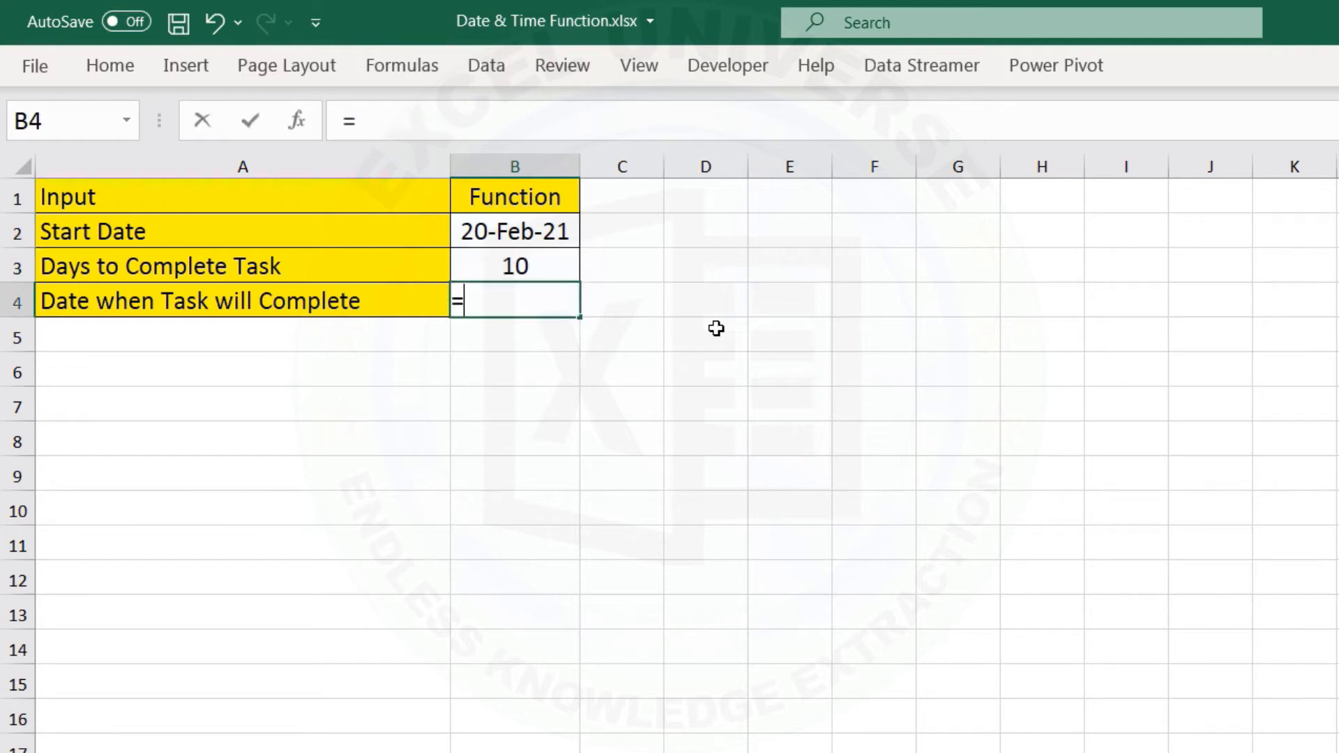
key("Up")
key("Up")
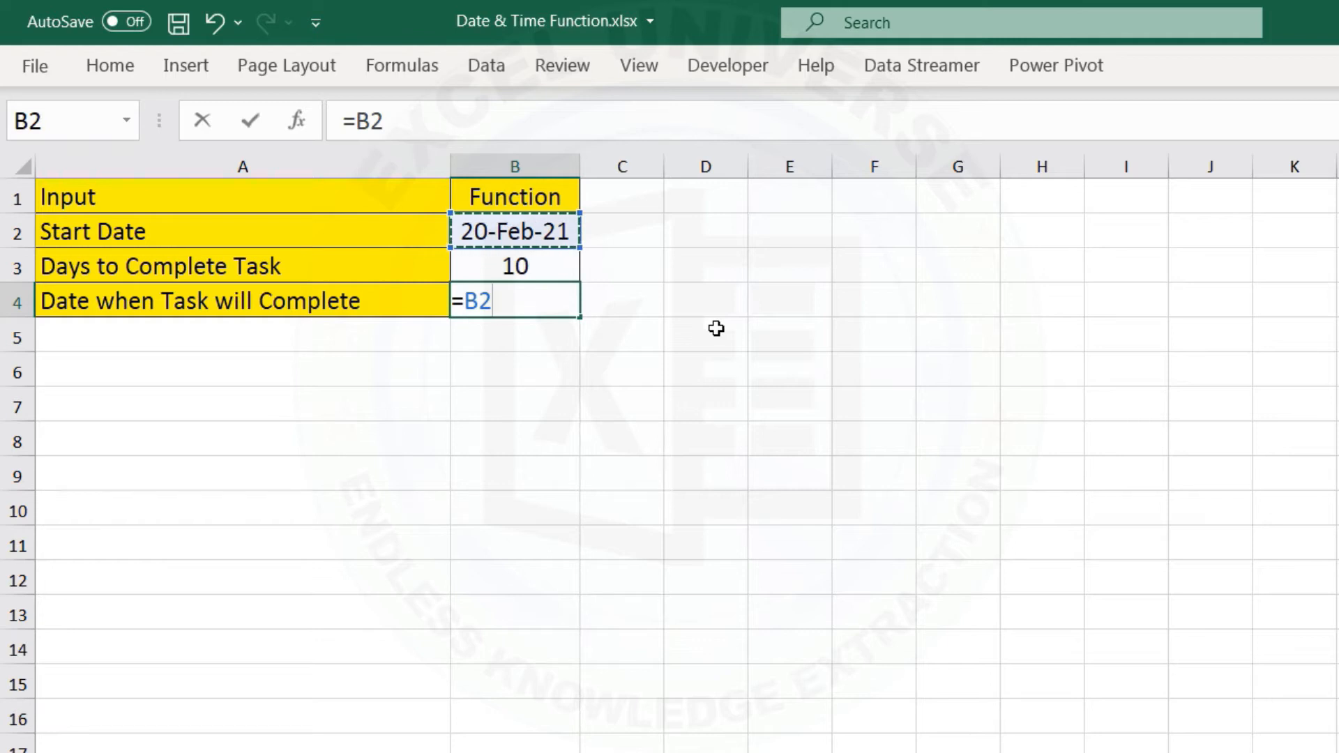
type("+")
key("Up")
key("Return")
key("Up")
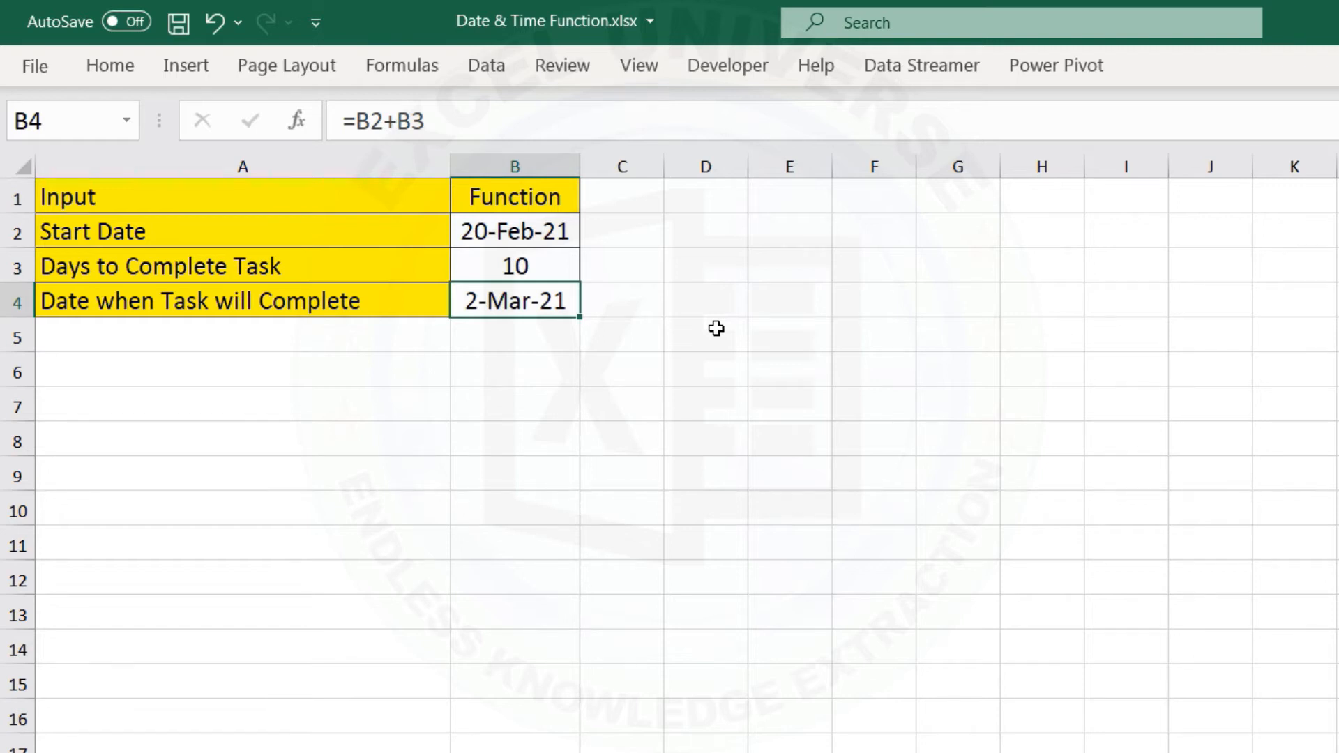
Clear the completion date formula in B4 and start a WORKDAY formula in its place.
key("Delete")
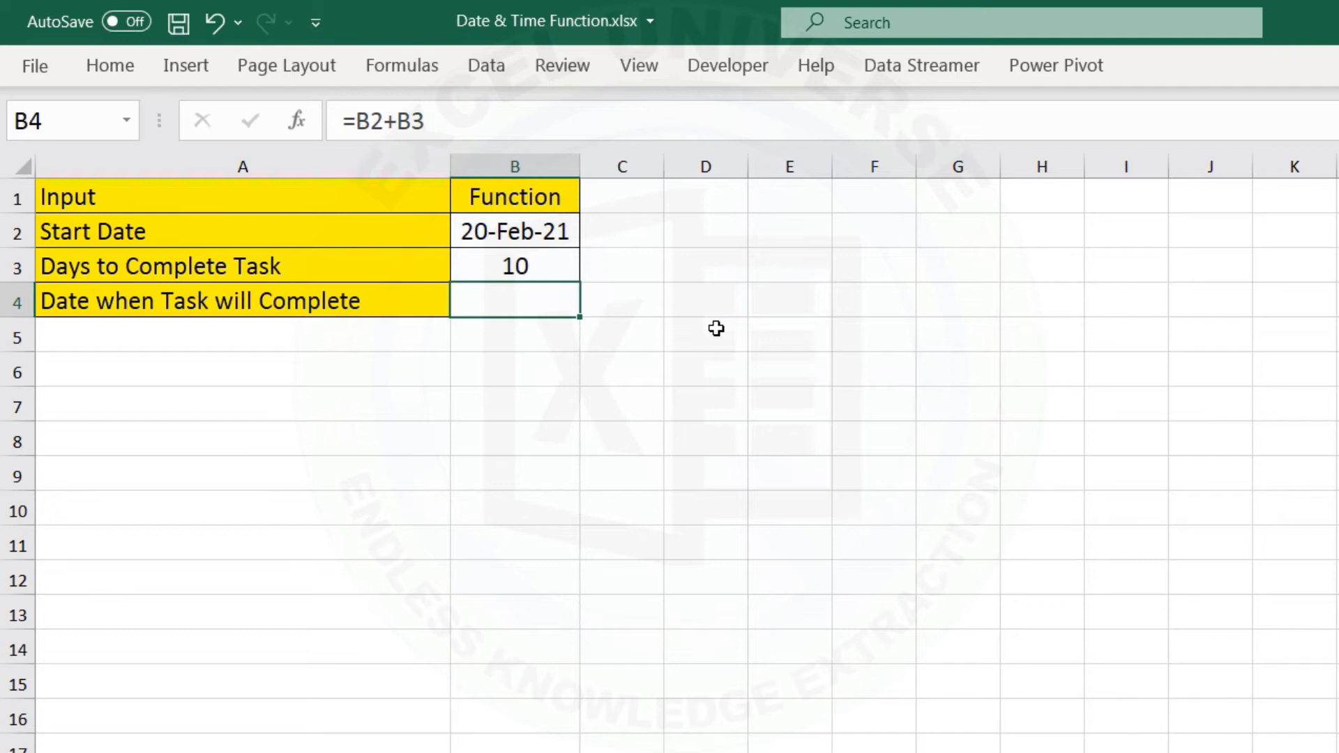
key("F2")
type("=WORKDAY(")
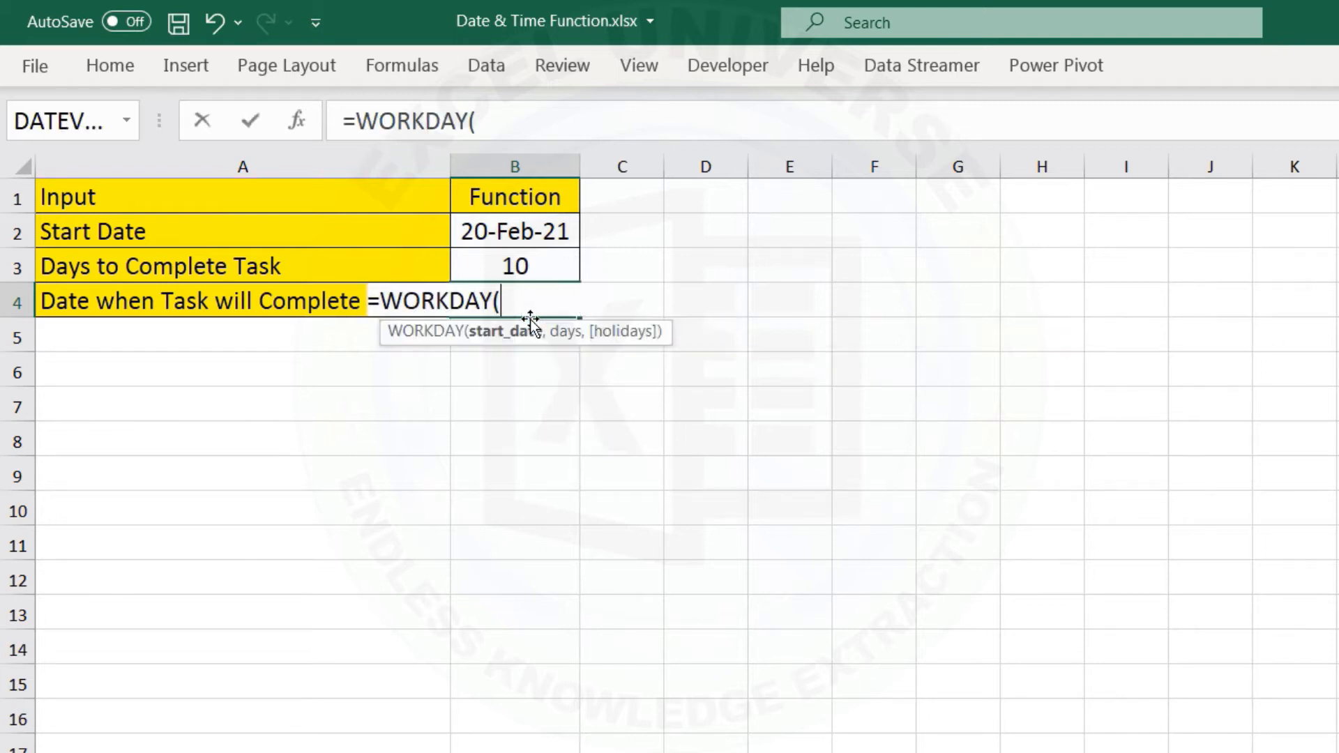
Examine the WORKDAY function's description and its start_date, days and holidays arguments.
key("BackSpace")
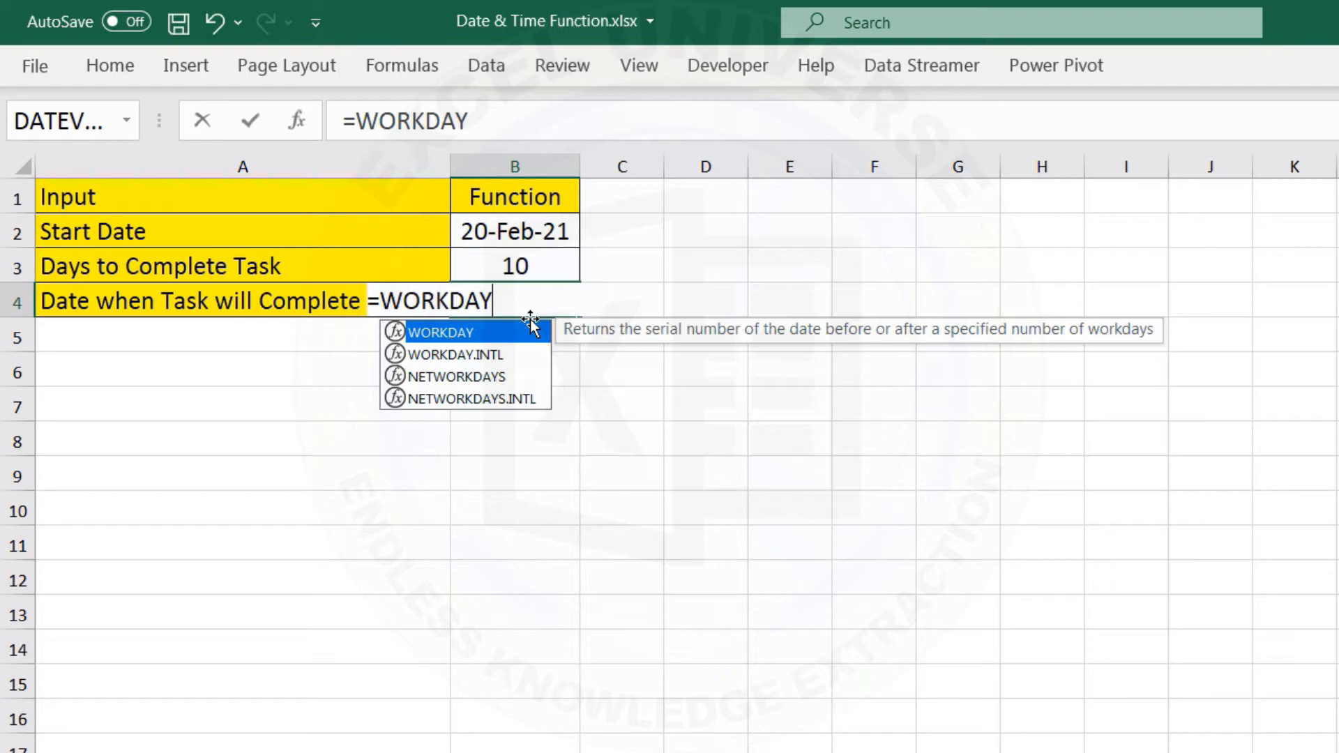
type("(")
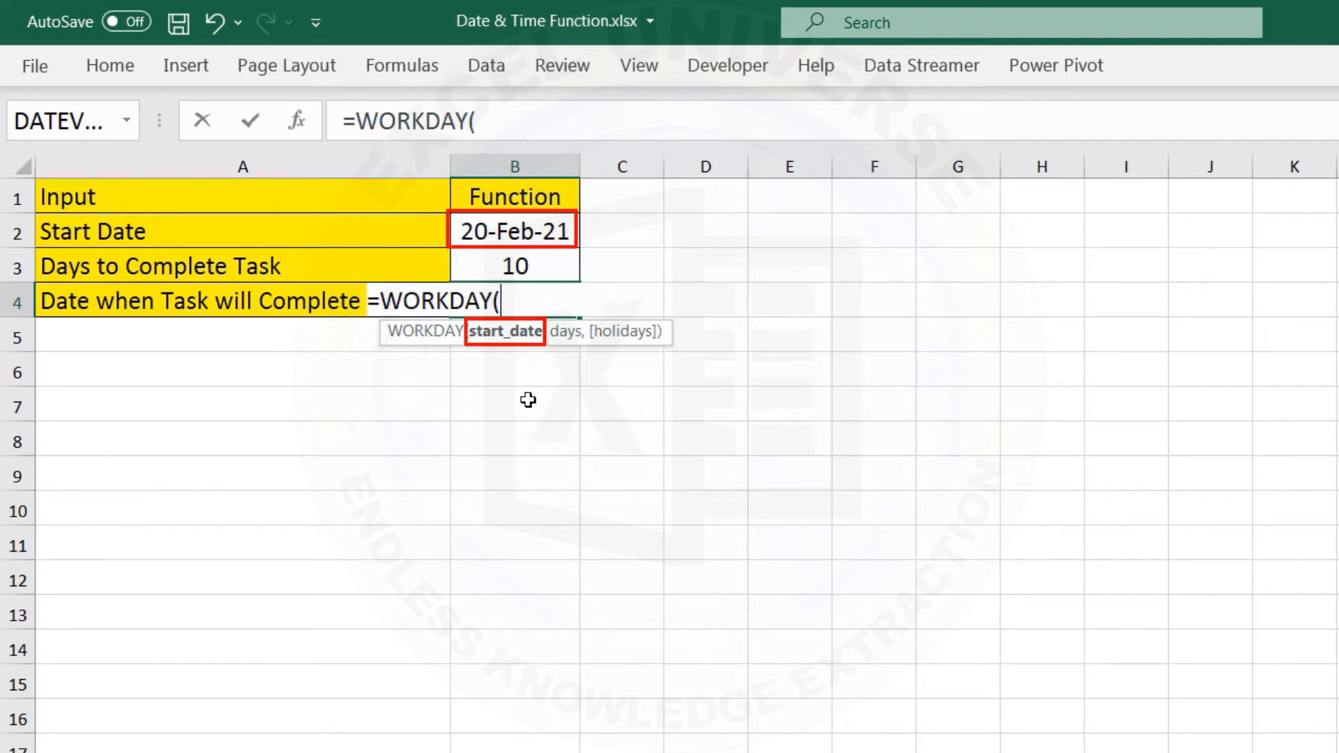
type(",")
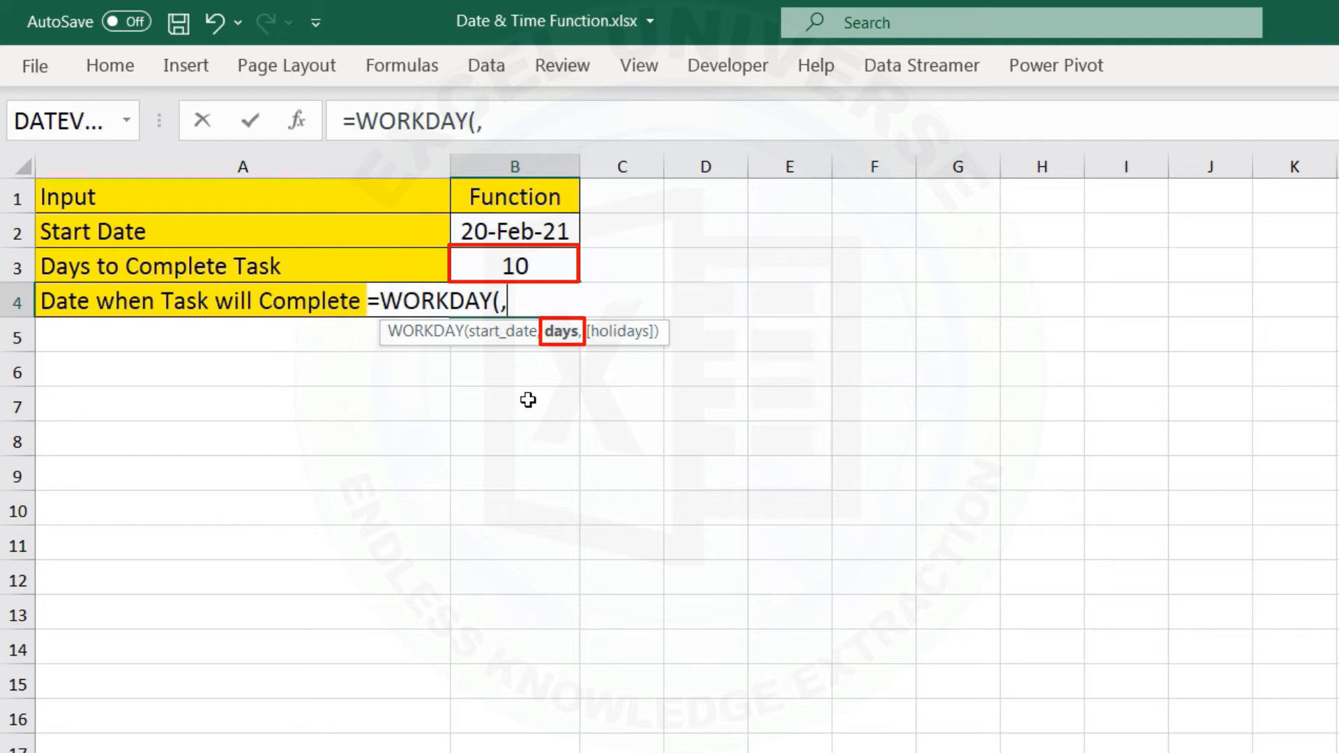
type(",")
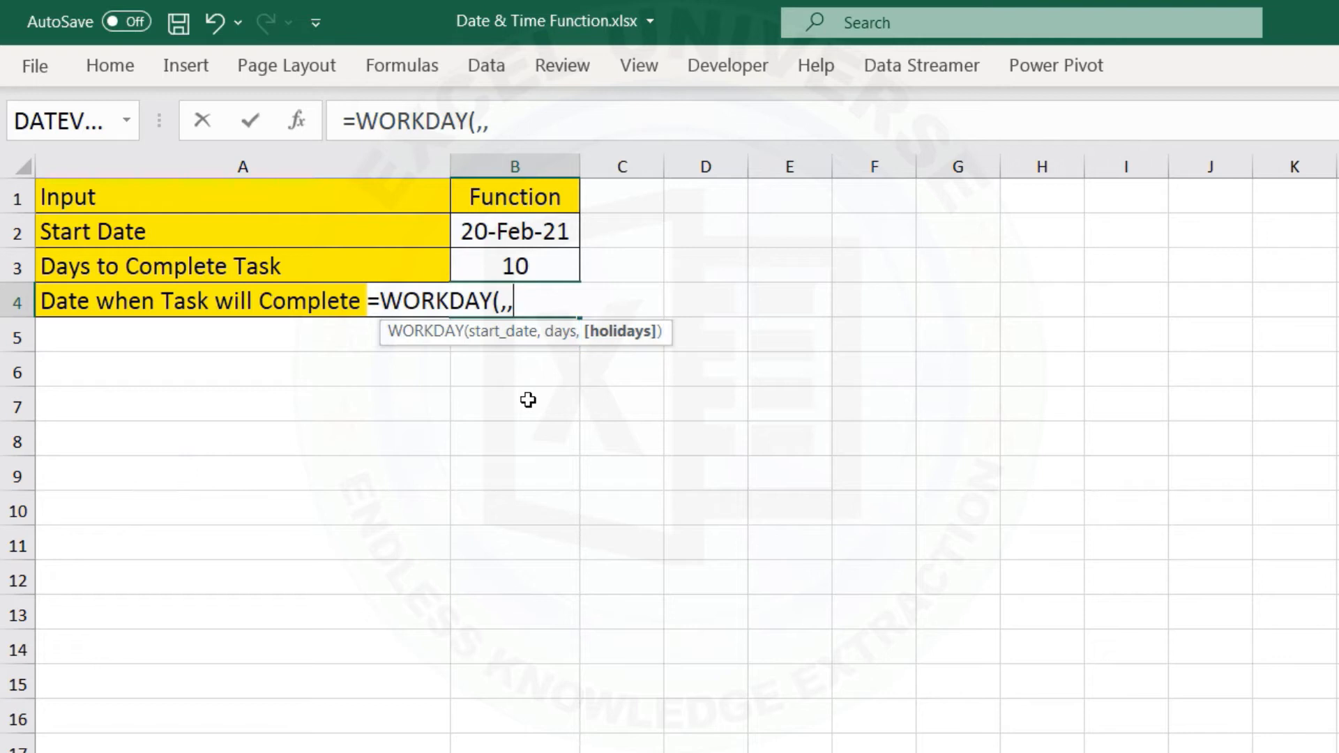
key("BackSpace")
key("BackSpace")
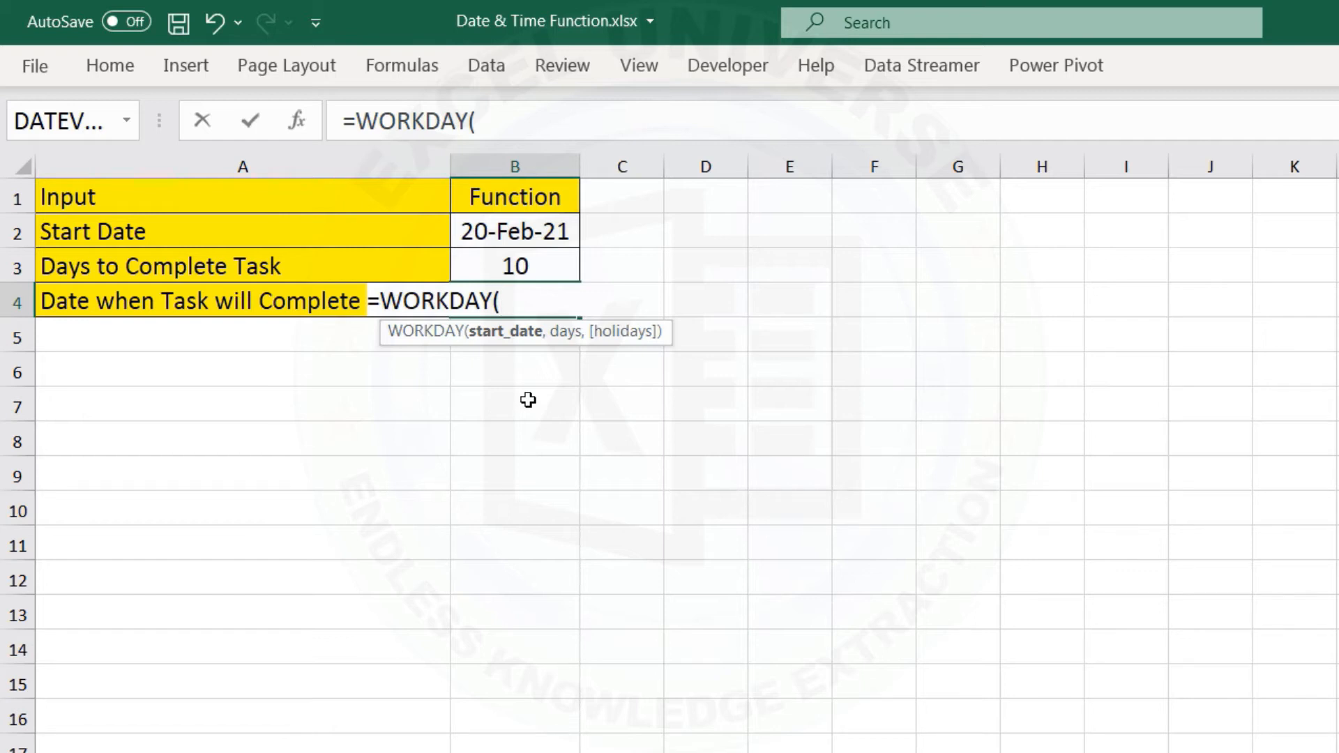
Complete the formula in B4 as =WORKDAY(B2,B3), using the start date and the task days.
left_click(520, 236)
type(",")
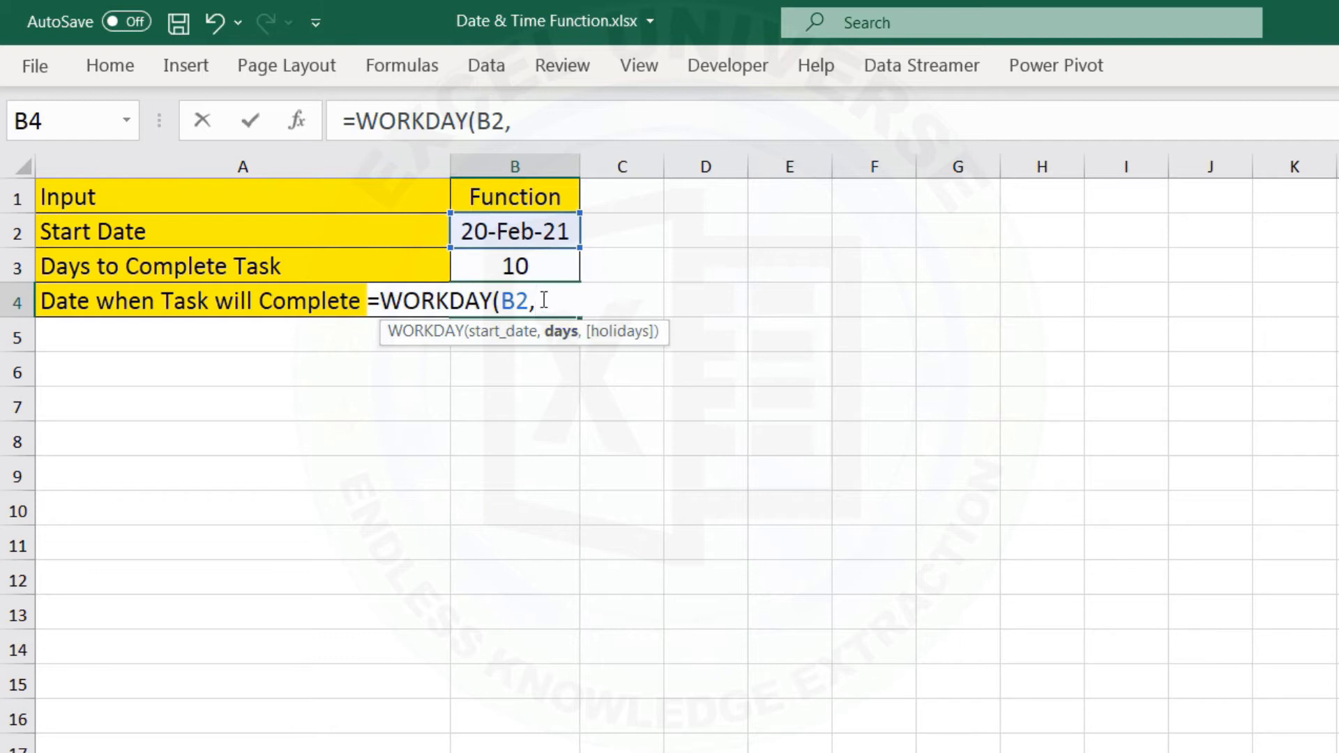
left_click(520, 267)
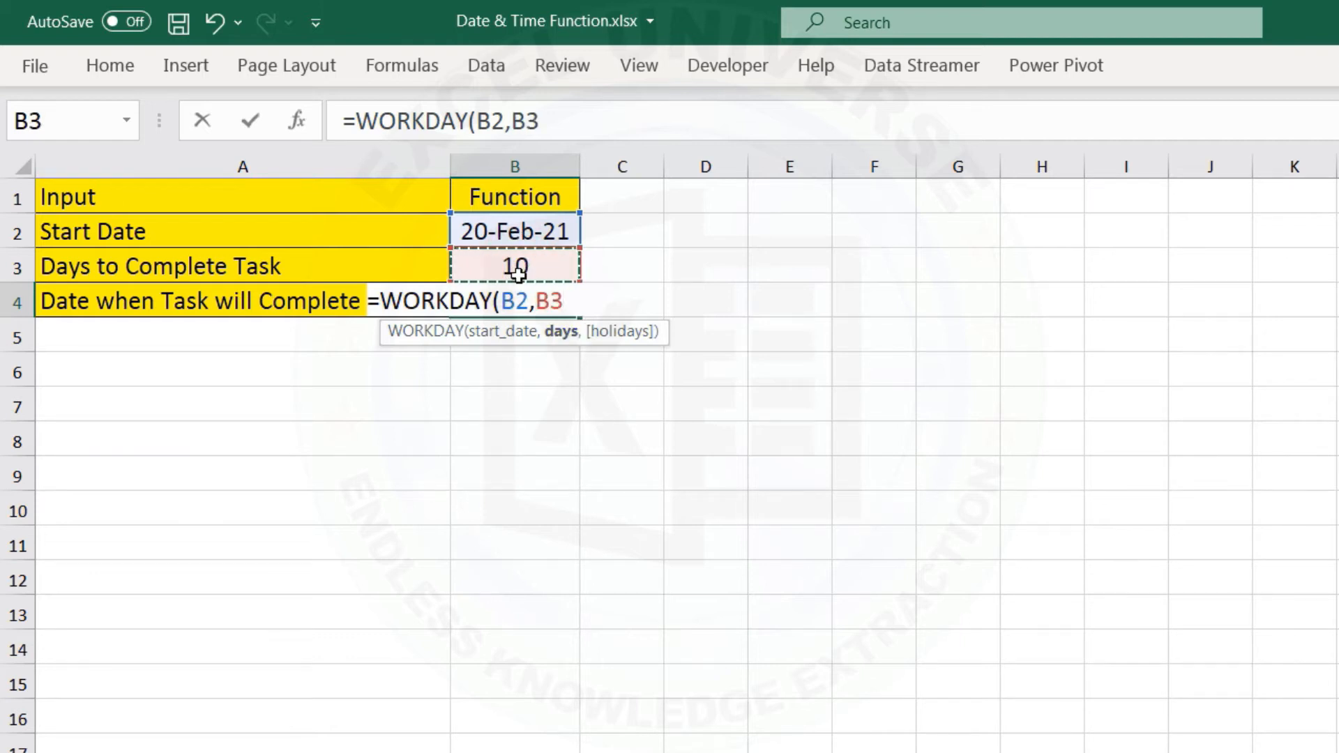
type(")")
key("Return")
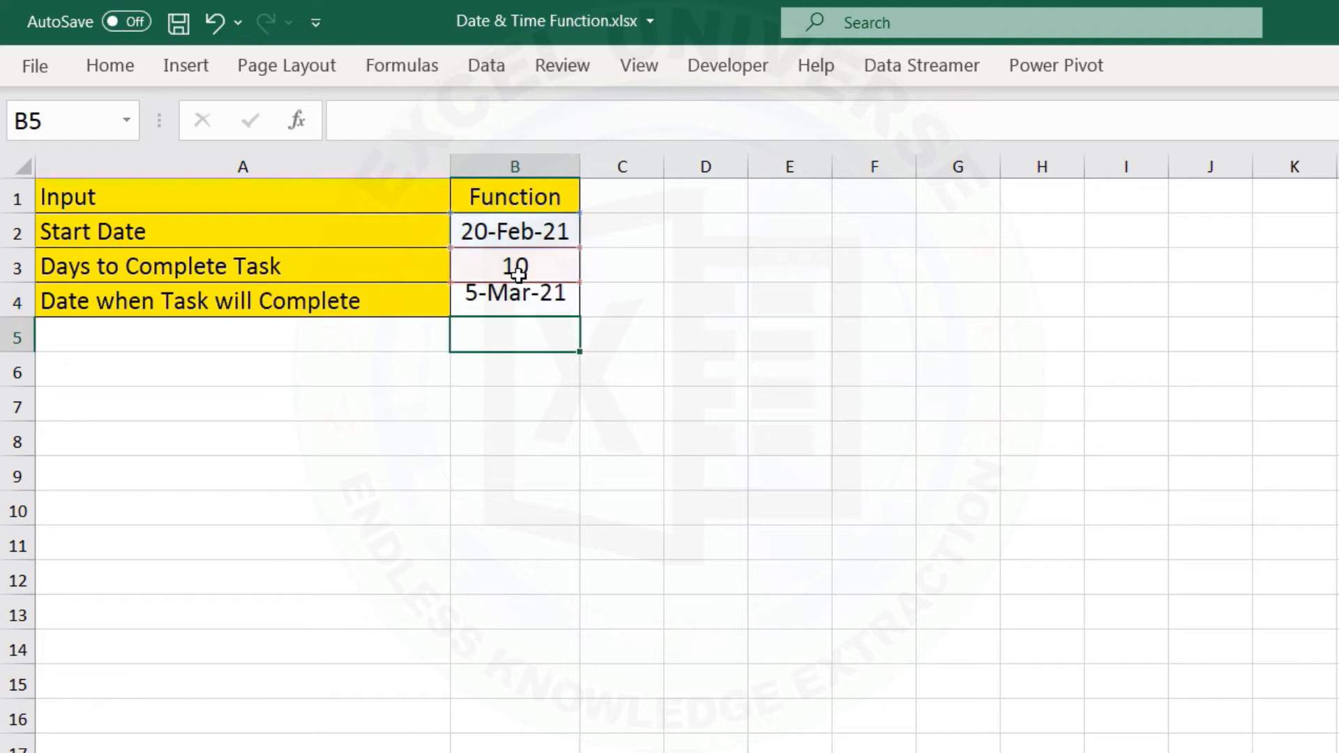
left_click(551, 302)
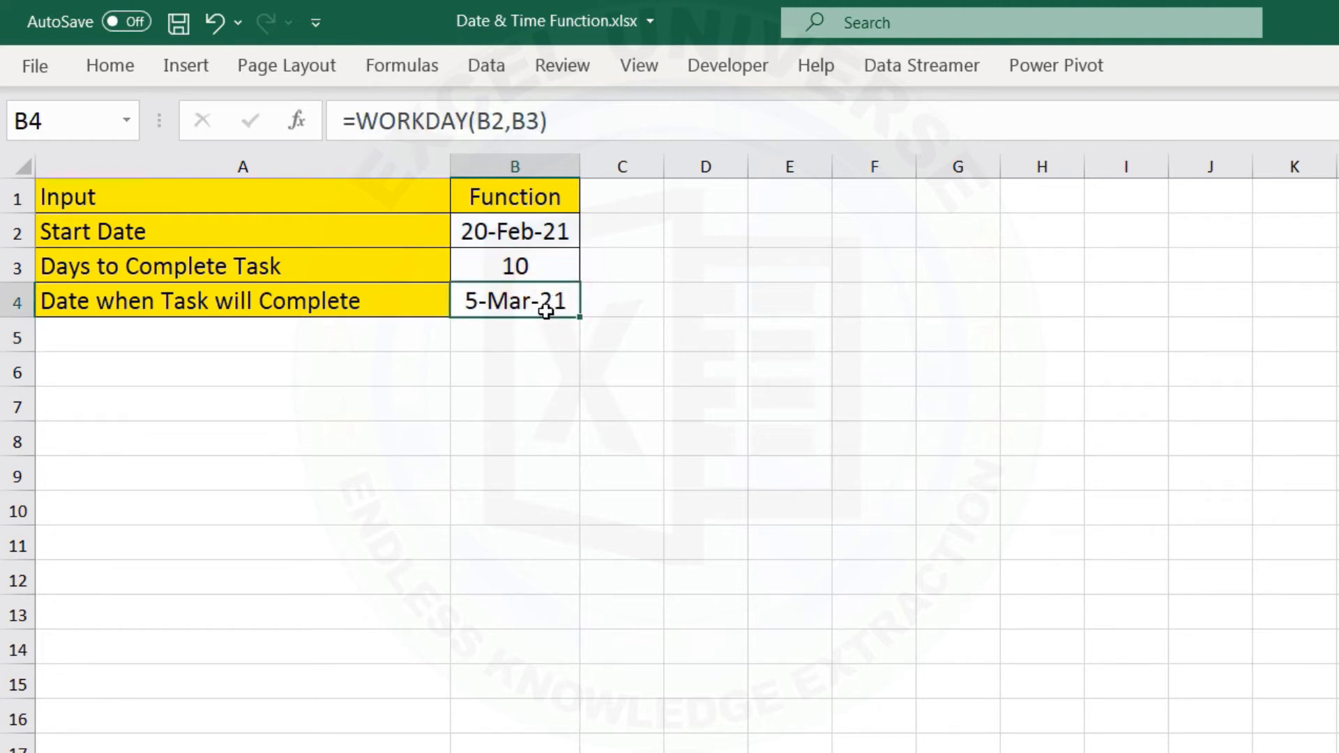
Copy the start date from B2 to E2 and autofit the width of column E.
left_click(556, 232)
key("ctrl+c")
left_click(808, 231)
key("ctrl+v")
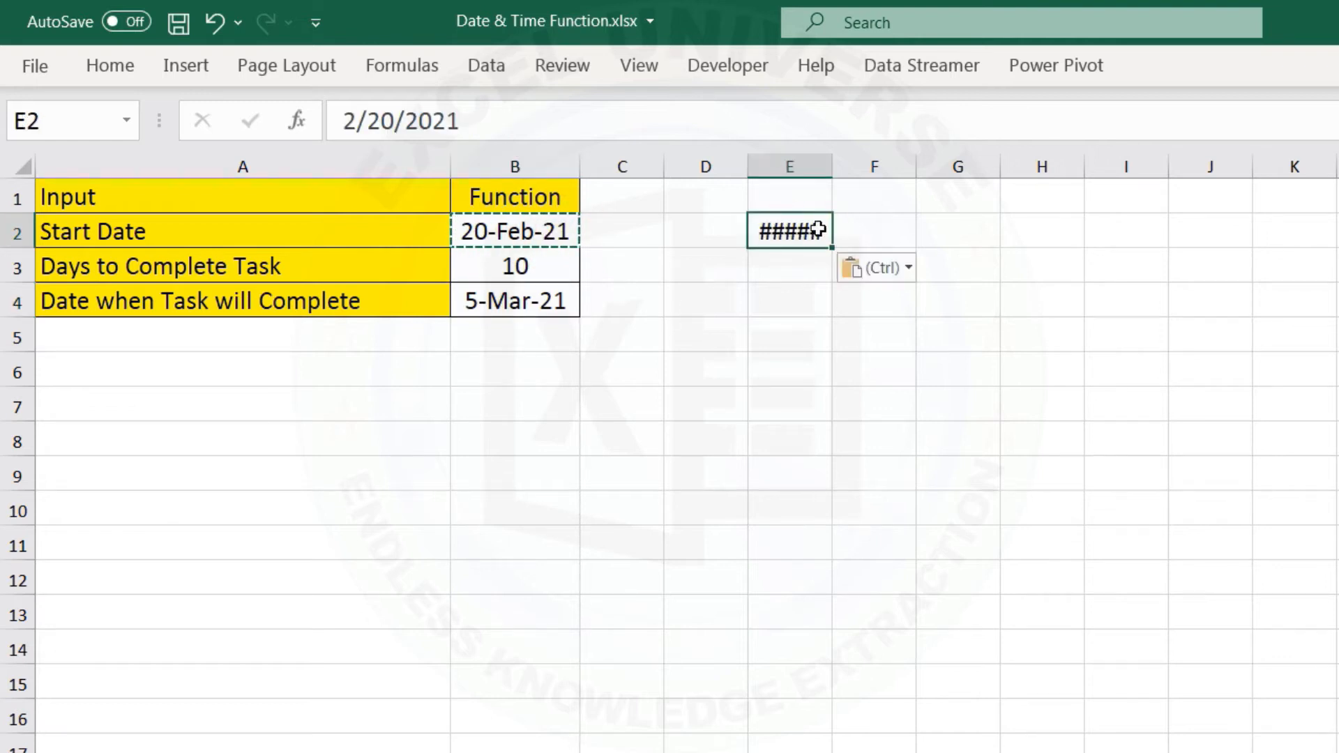
double_click(832, 167)
Show the abbreviated weekday of the E2 date in F2 with =TEXT(E2,"DDD").
left_click(891, 247)
type("=TE")
key("Tab")
key("Left")
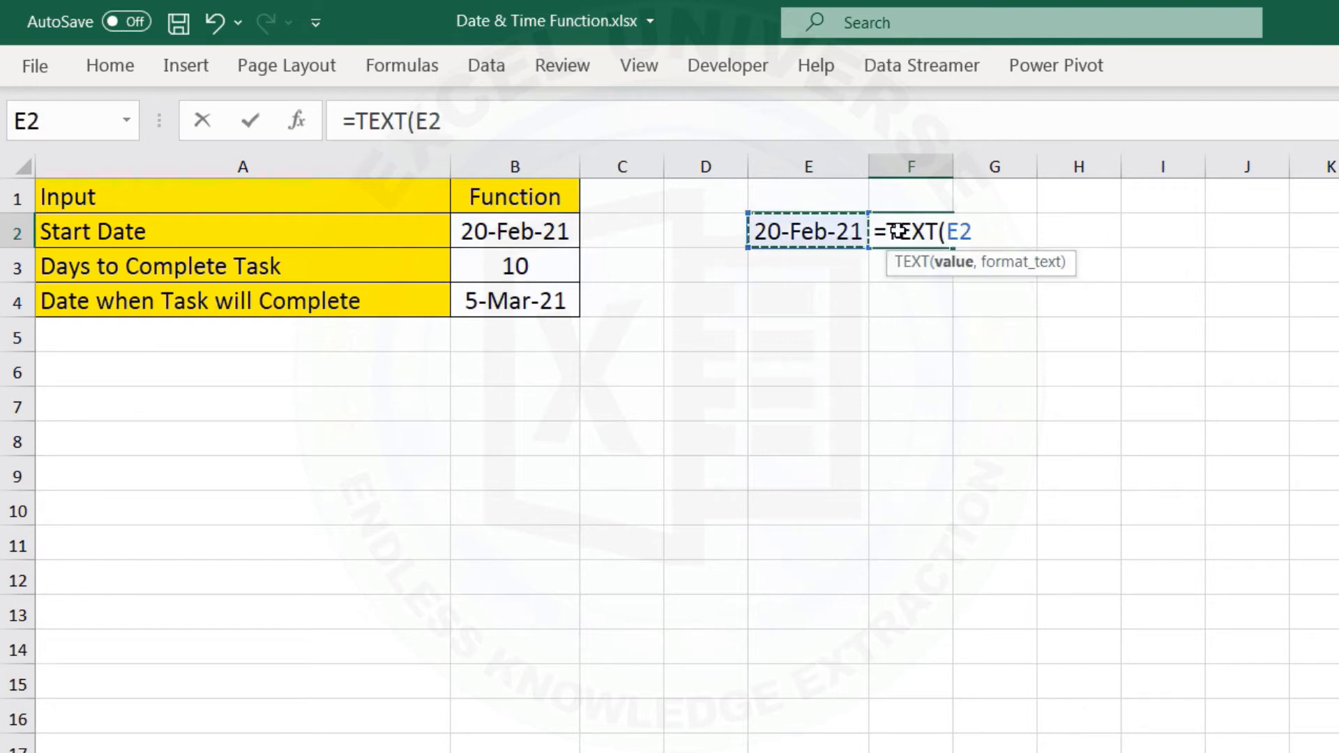
type(",\"DDD")
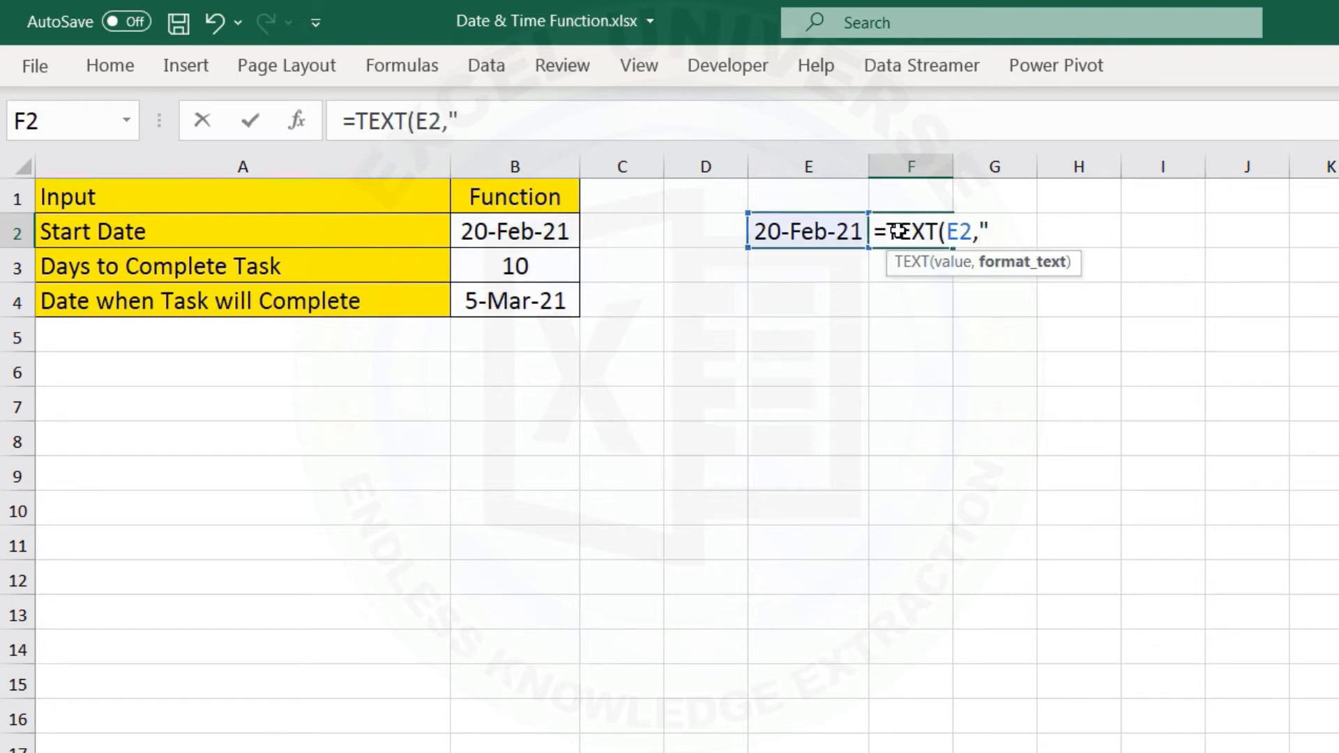
type("\"")
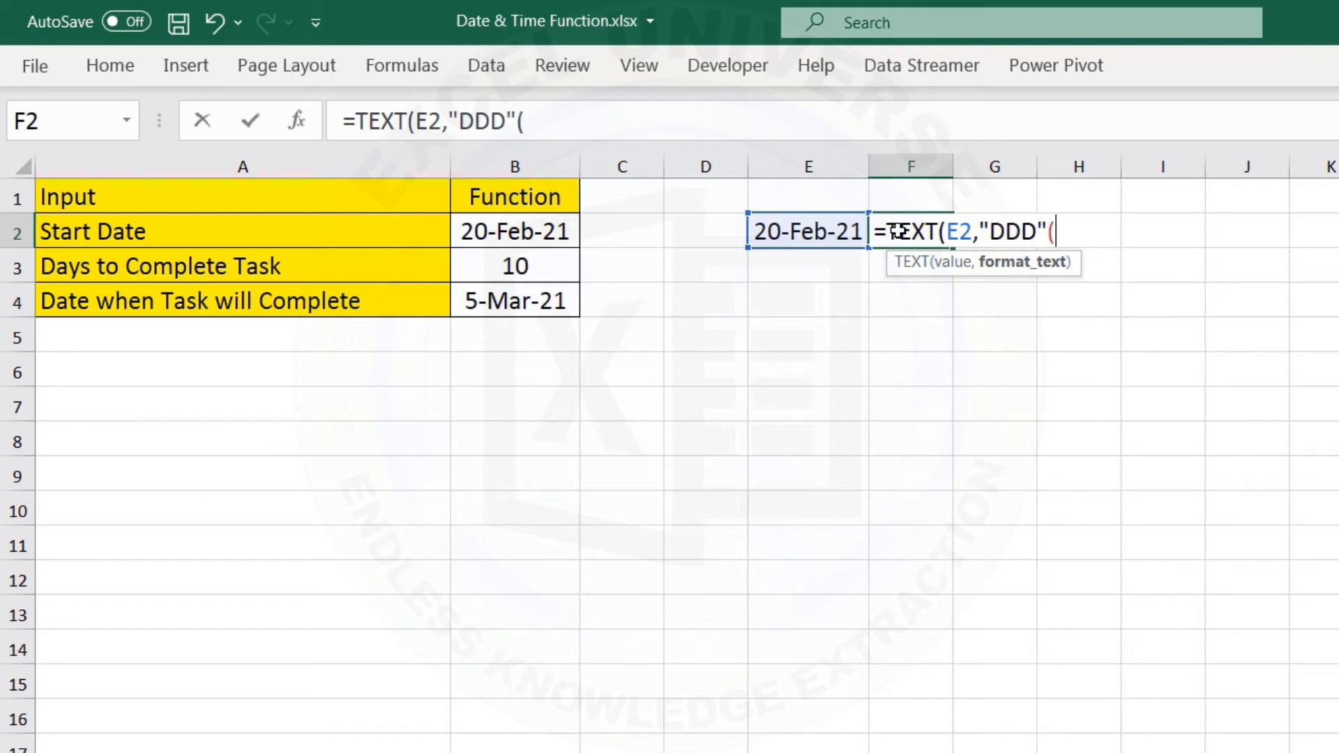
key("Return")
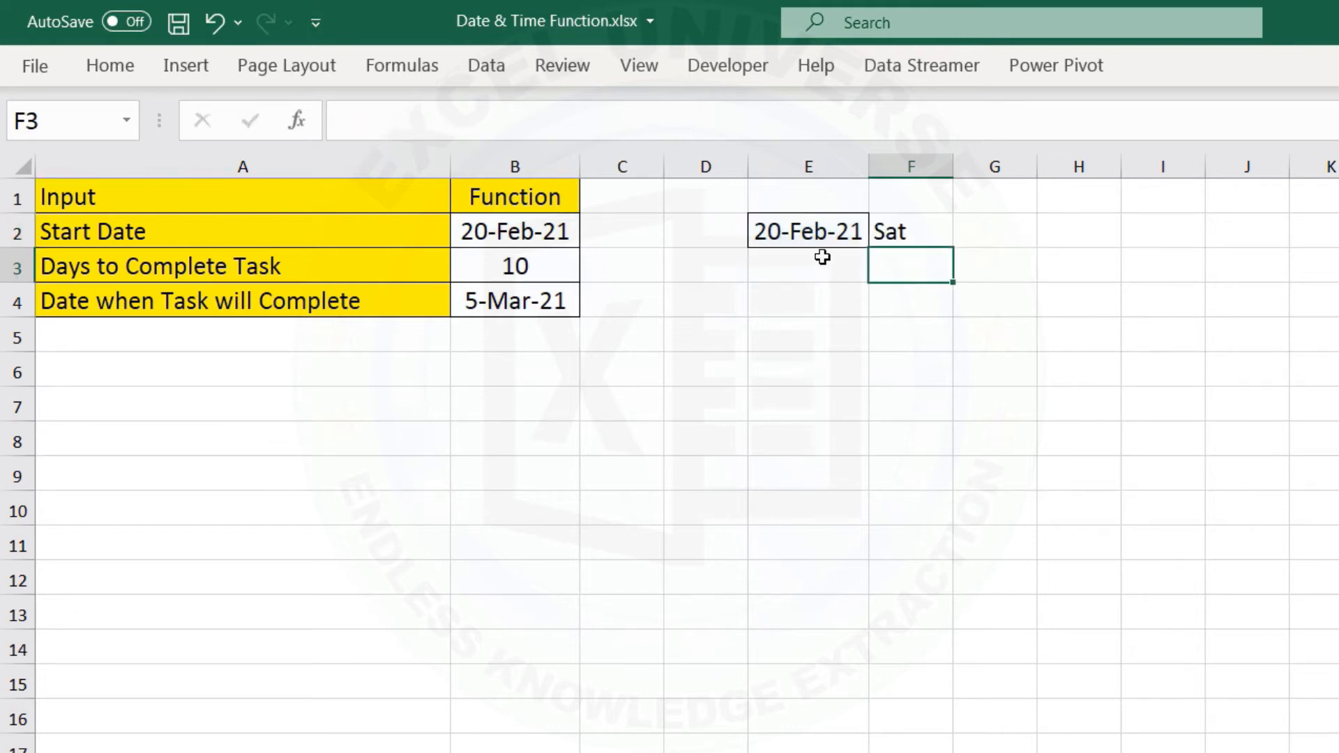
Fill the date and weekday from E2:F2 downwards and clear the entries after 5-Mar-21.
left_click_drag(833, 232, 969, 749)
left_click(831, 417)
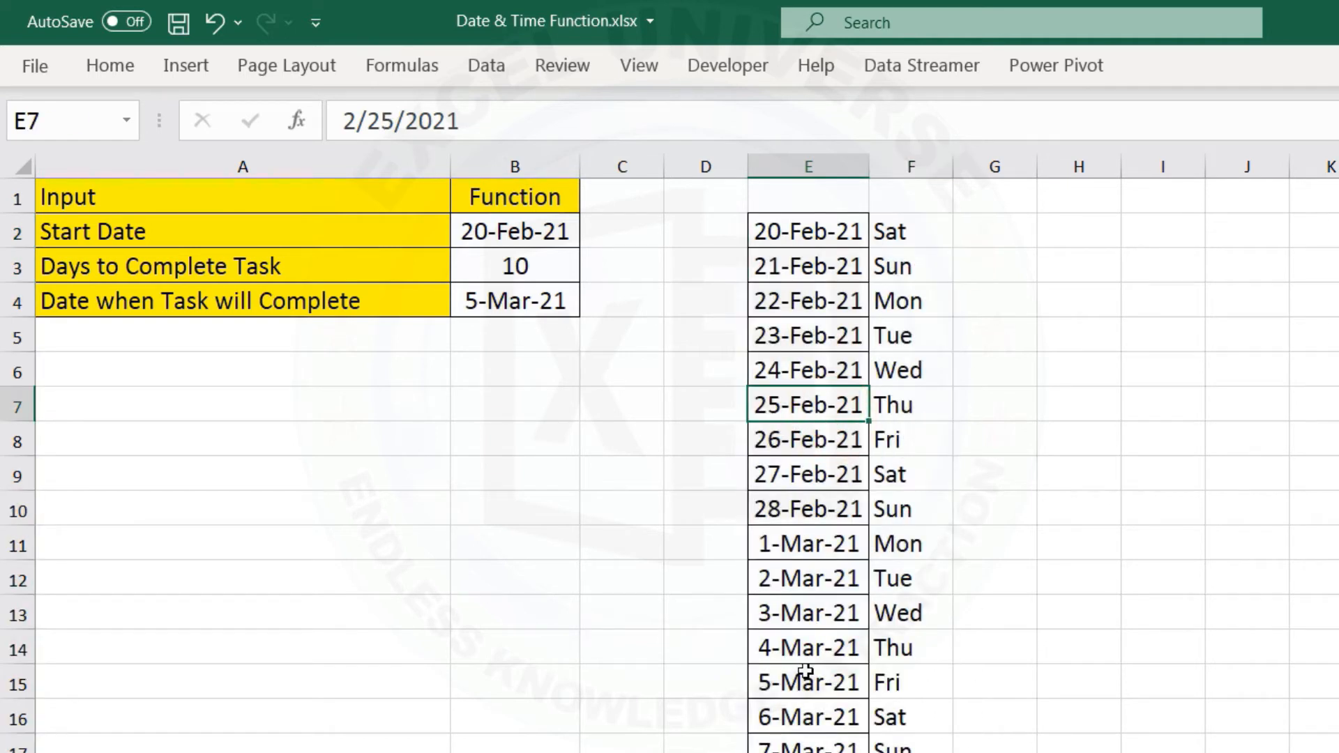
left_click_drag(783, 717, 911, 748)
key("Delete")
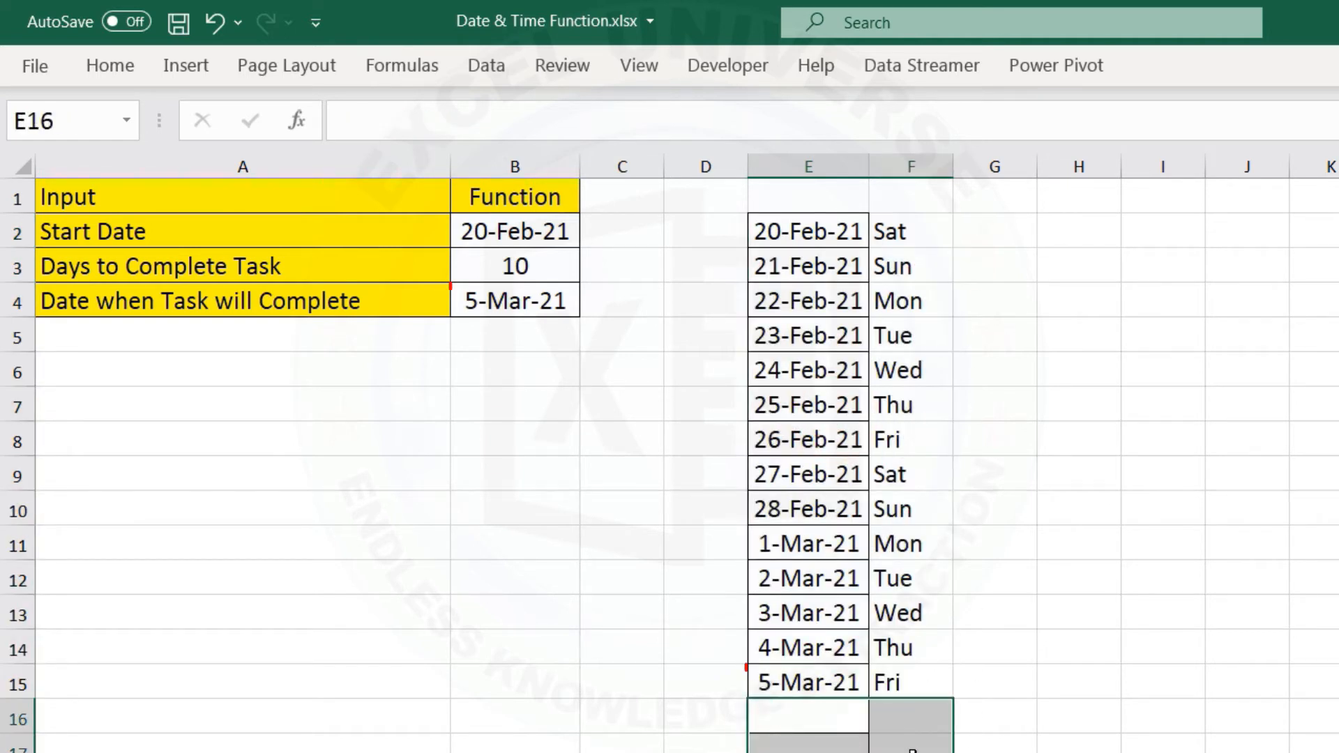
key("Up")
key("Up")
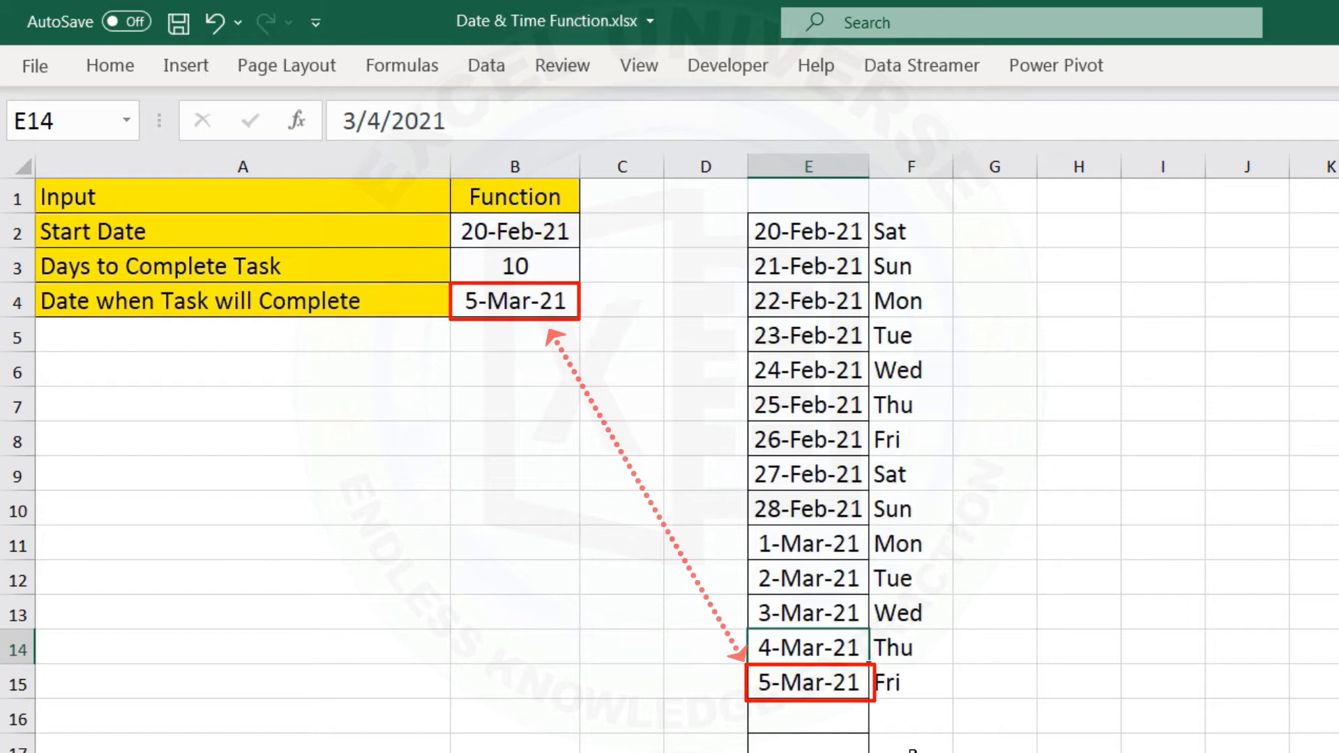
Highlight the Saturday 20-Feb-21 entry in E2:F2 with the yellow fill color.
left_click_drag(830, 237, 907, 240)
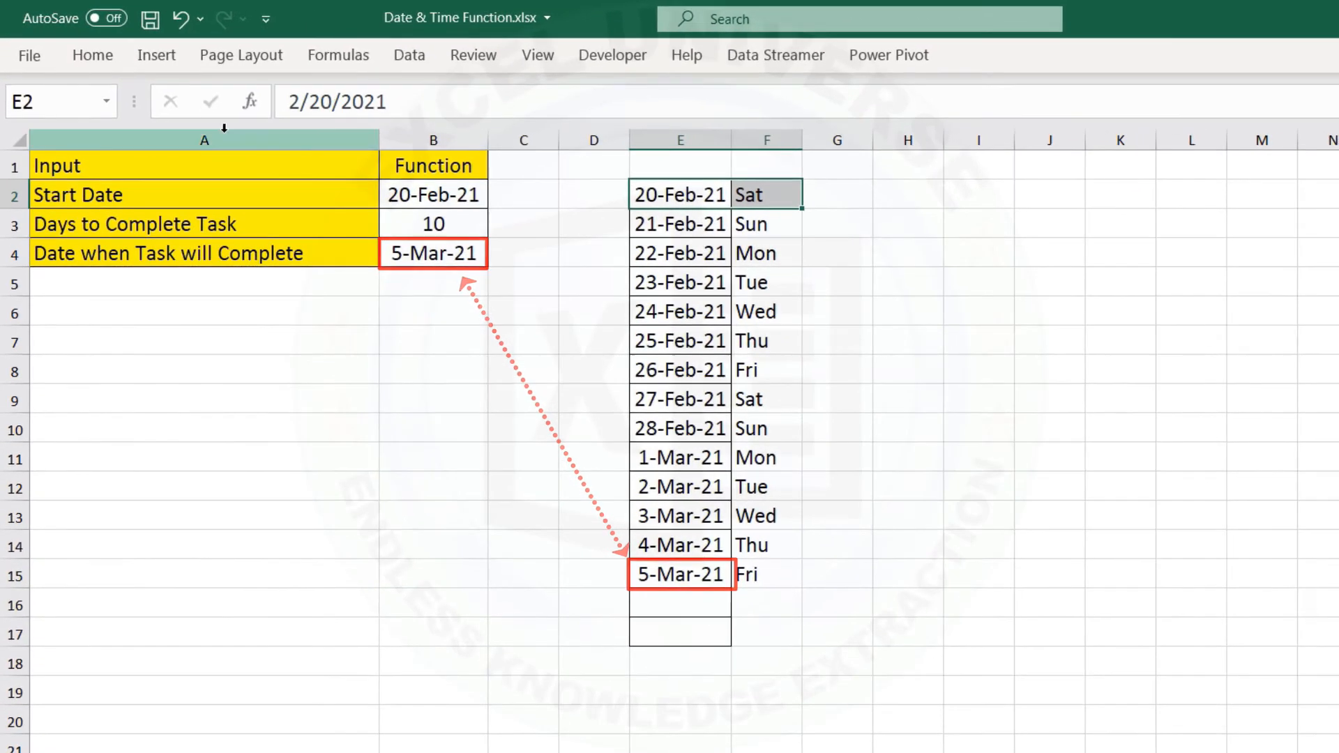
left_click(162, 58)
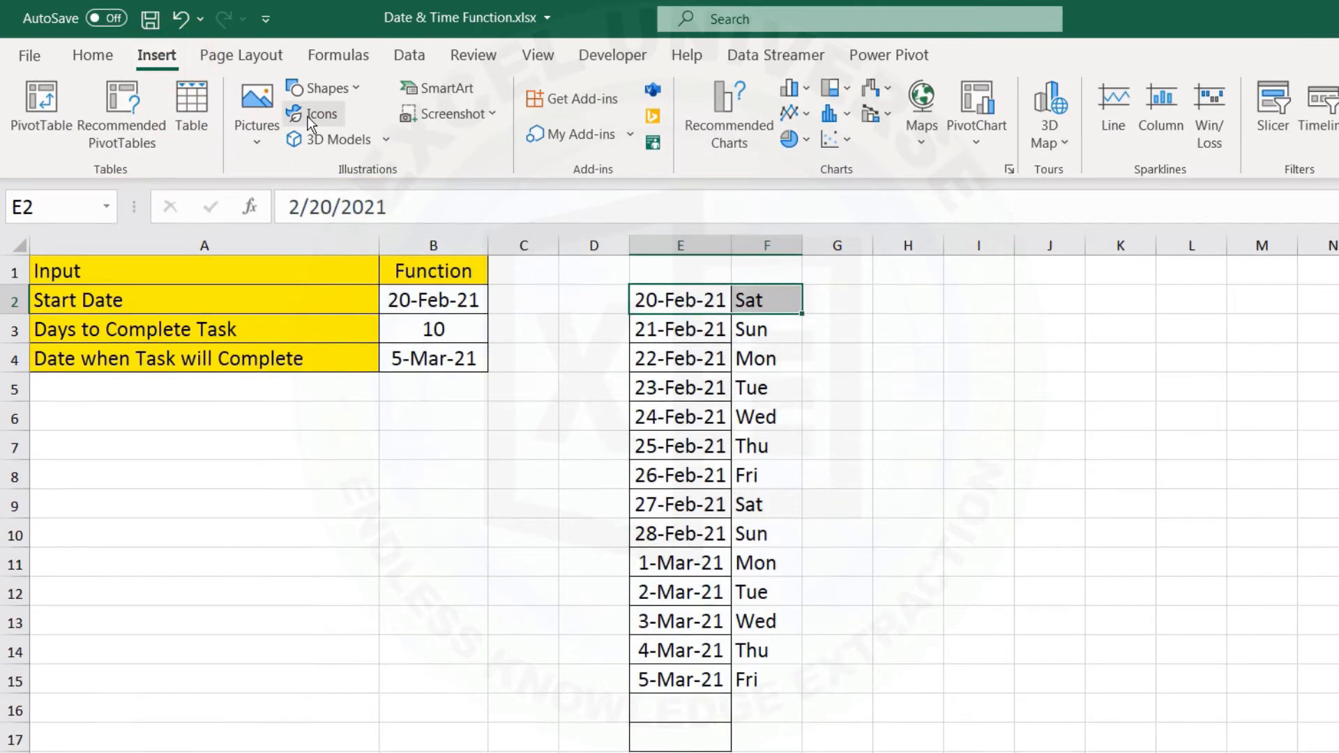
left_click(94, 56)
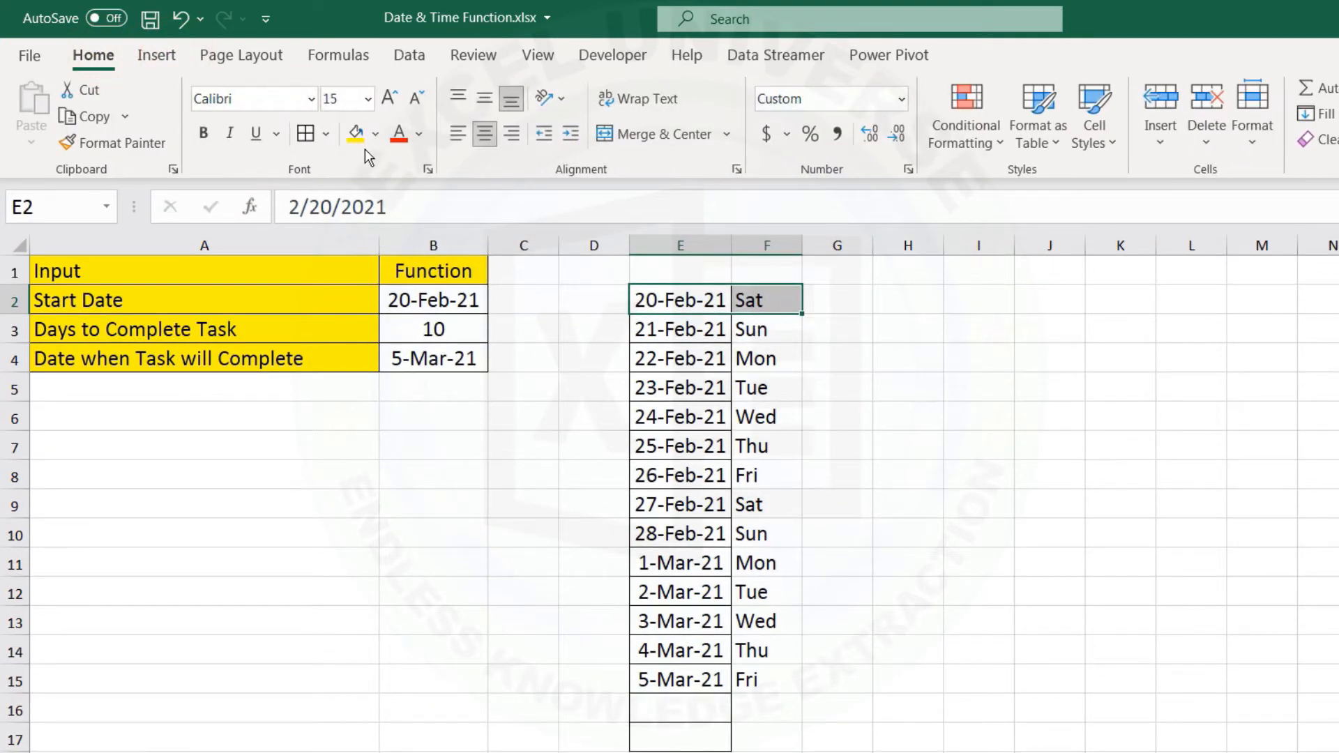
left_click(355, 132)
Highlight the Sunday 21-Feb-21 entry and the 27-Feb-21 and 28-Feb-21 weekend entries in columns E and F with the yellow fill.
left_click_drag(715, 328, 755, 328)
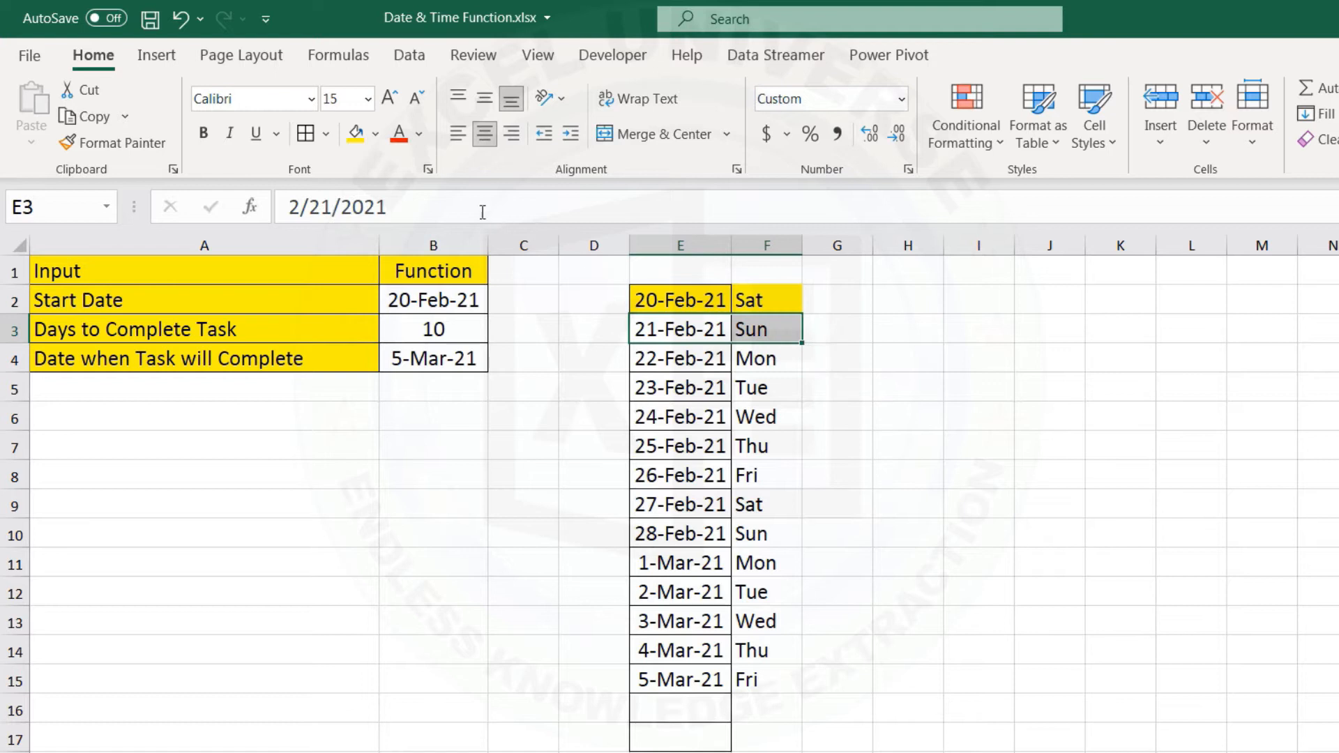
left_click(355, 132)
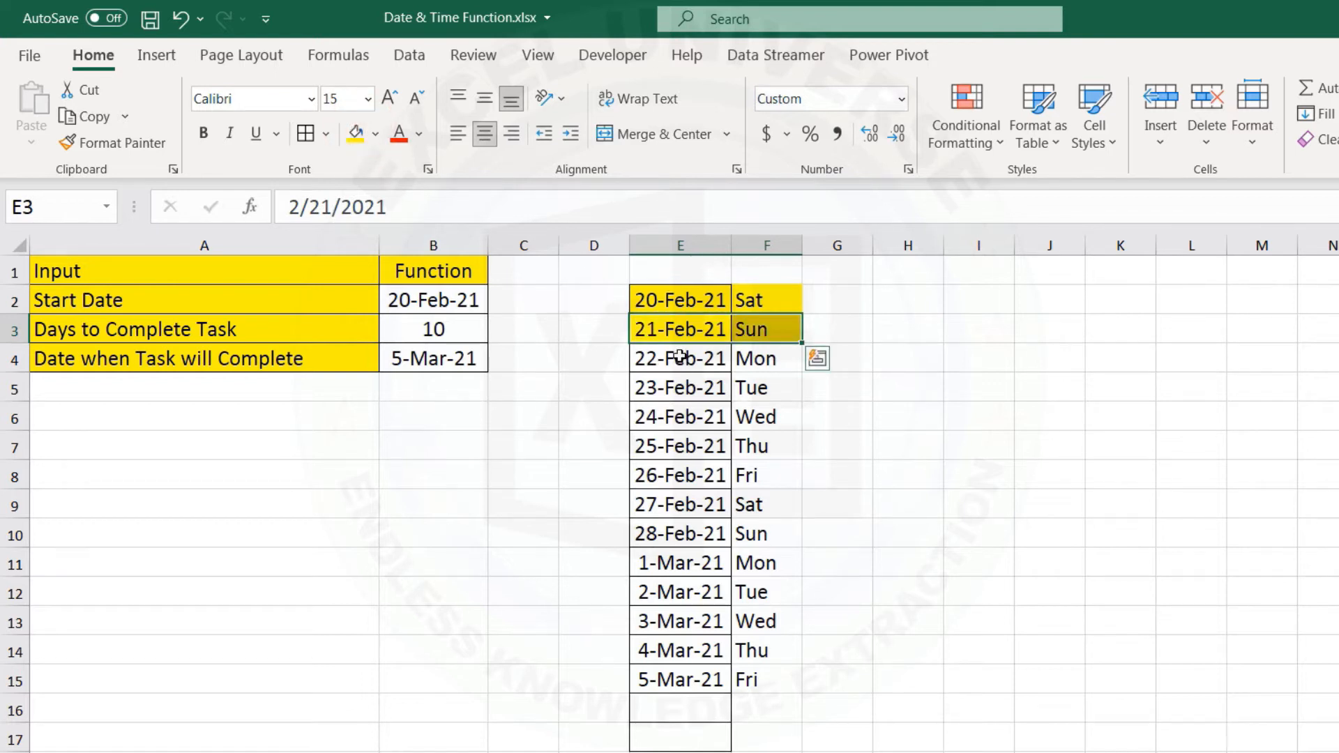
left_click(723, 357)
left_click_drag(723, 357, 776, 474)
left_click_drag(725, 359, 725, 472)
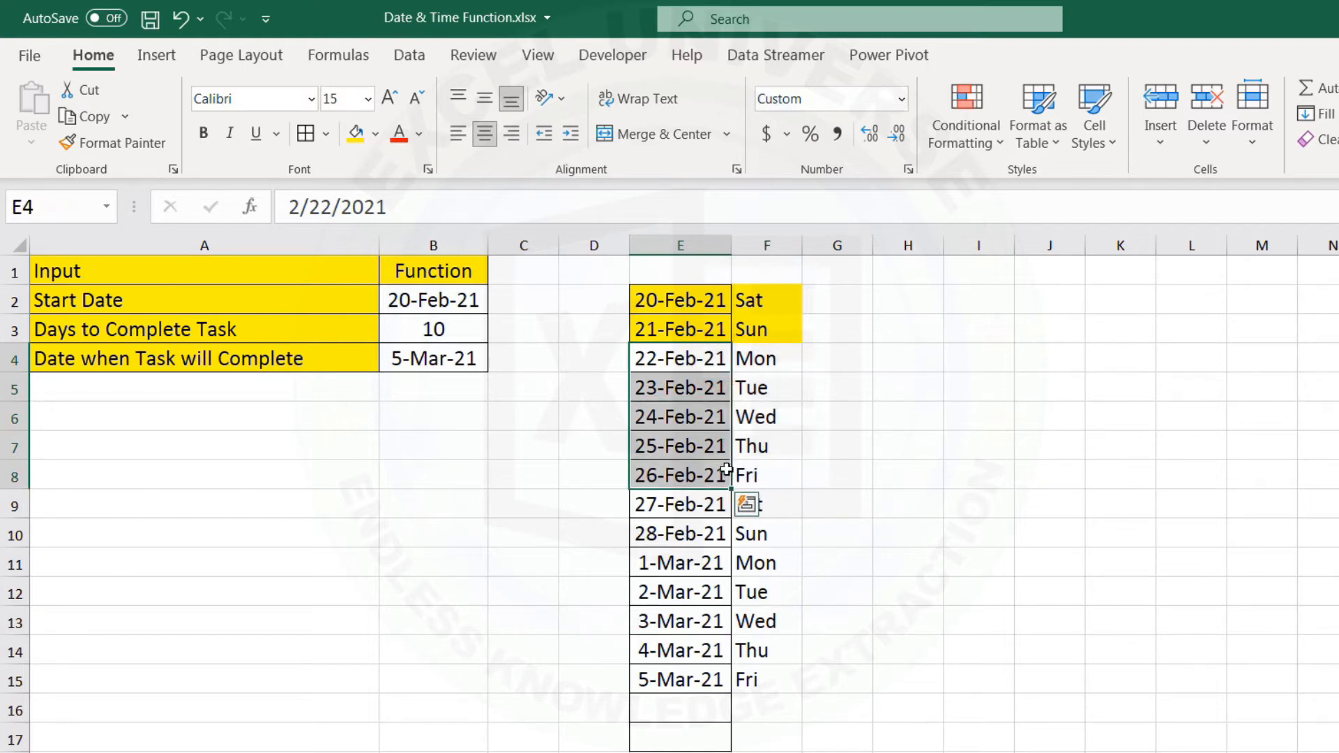
left_click_drag(691, 504, 763, 533)
left_click(356, 133)
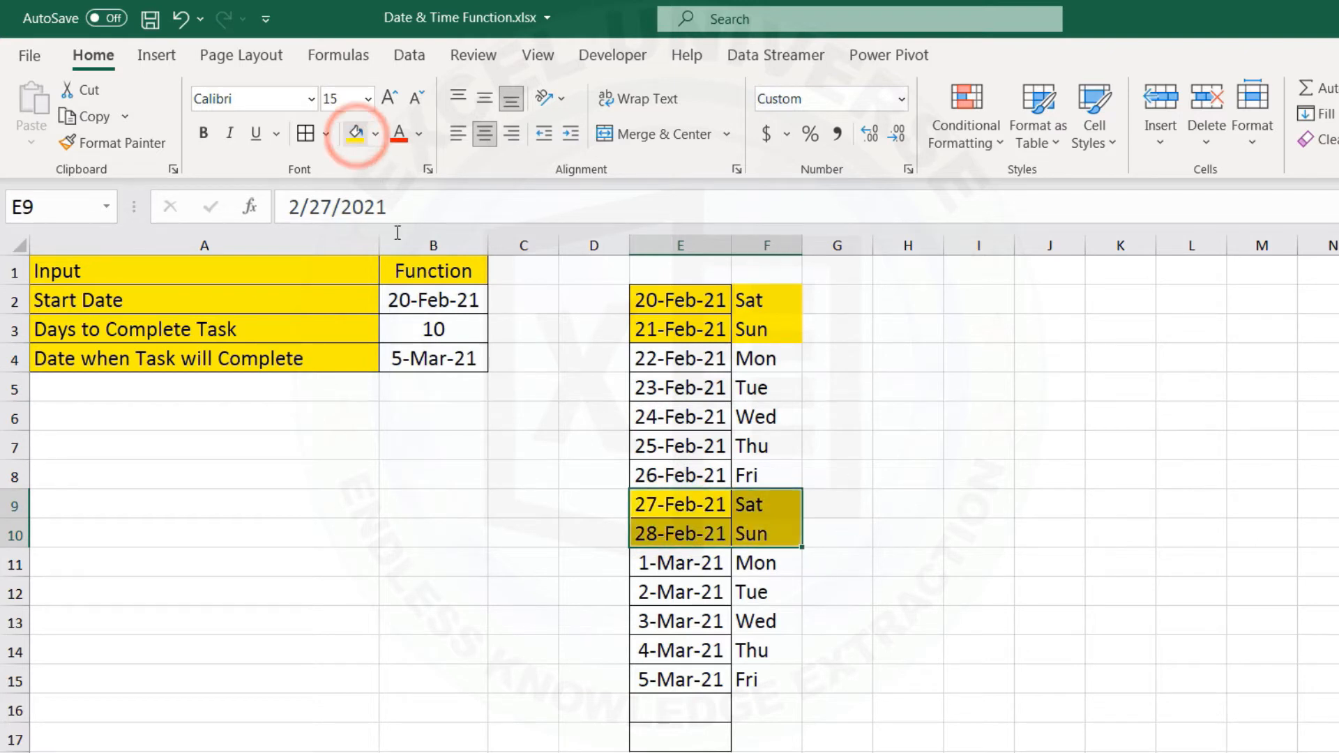
Count the non-highlighted weekdays in column E and compare them with the start date, task days and completion date in B2:B4.
left_click(716, 570)
left_click_drag(716, 571, 715, 674)
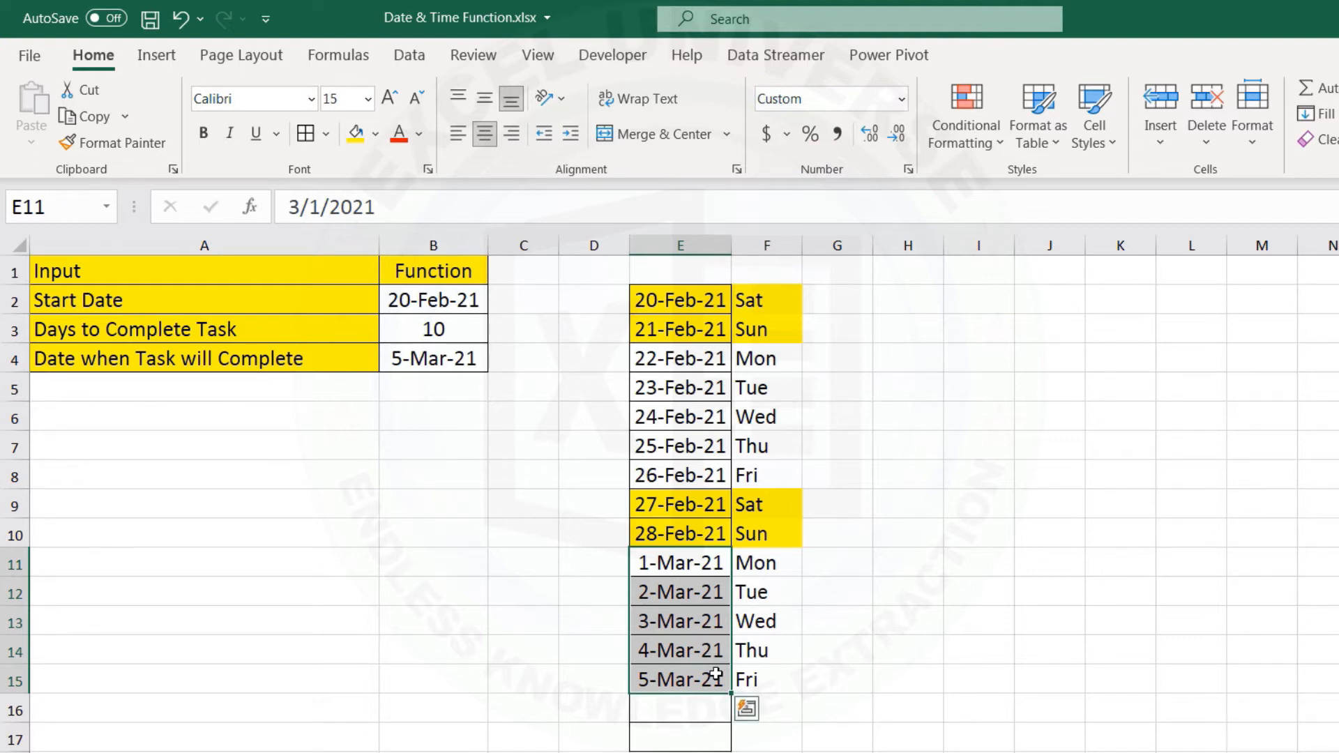
left_click_drag(707, 352, 707, 481)
left_click_drag(704, 563, 707, 674)
left_click(452, 298)
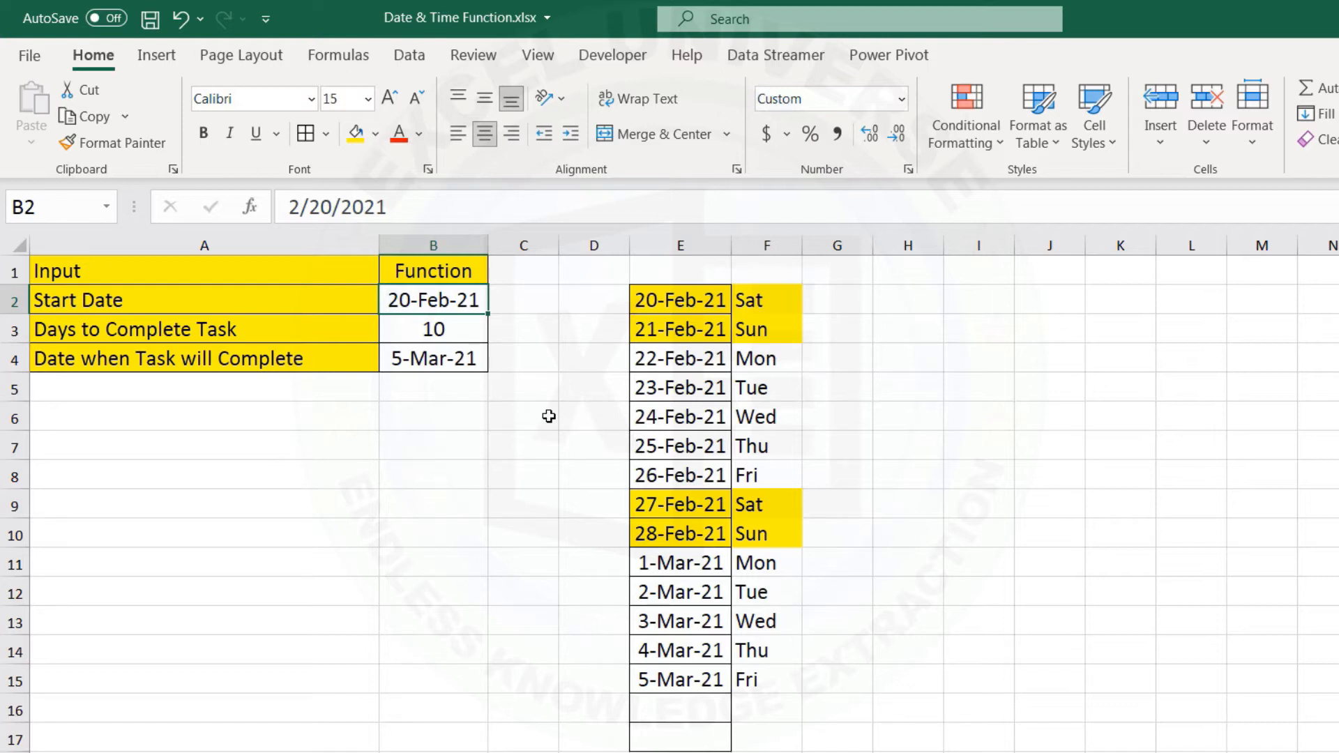
left_click_drag(645, 299, 699, 471)
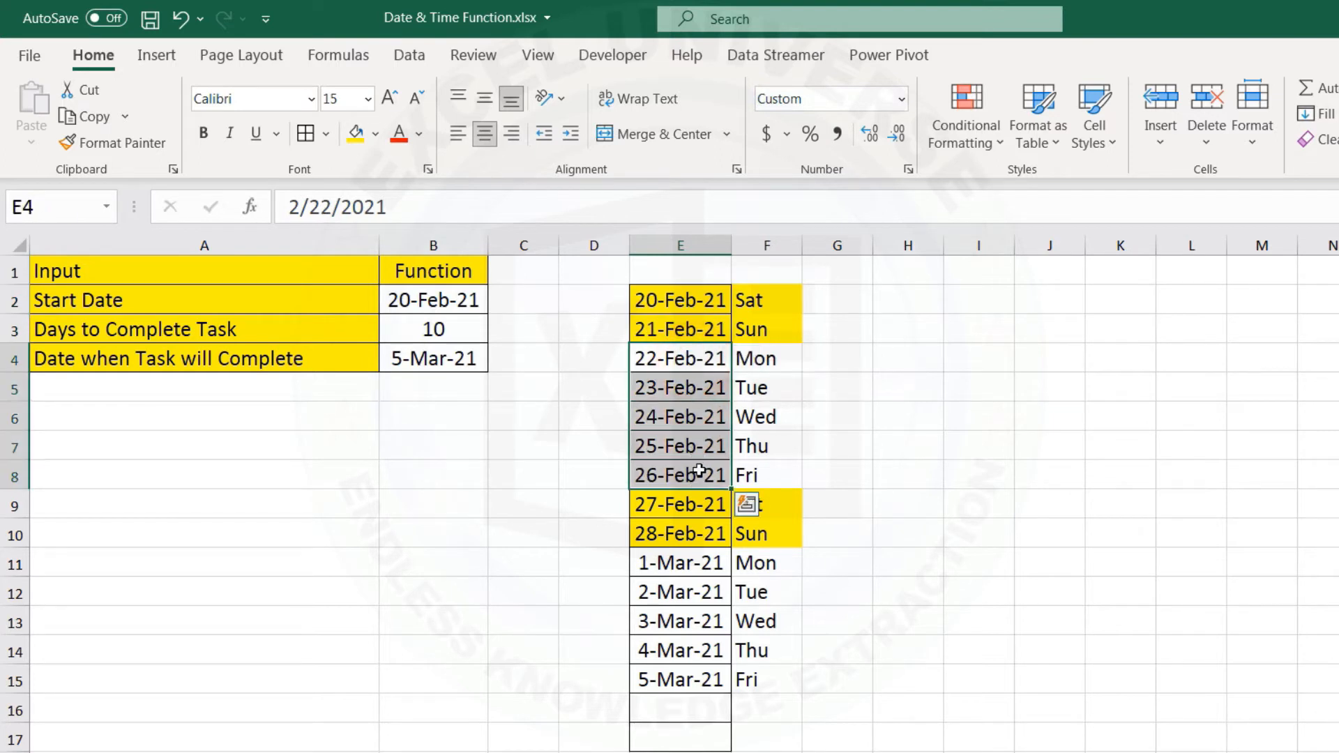
left_click_drag(460, 298, 461, 348)
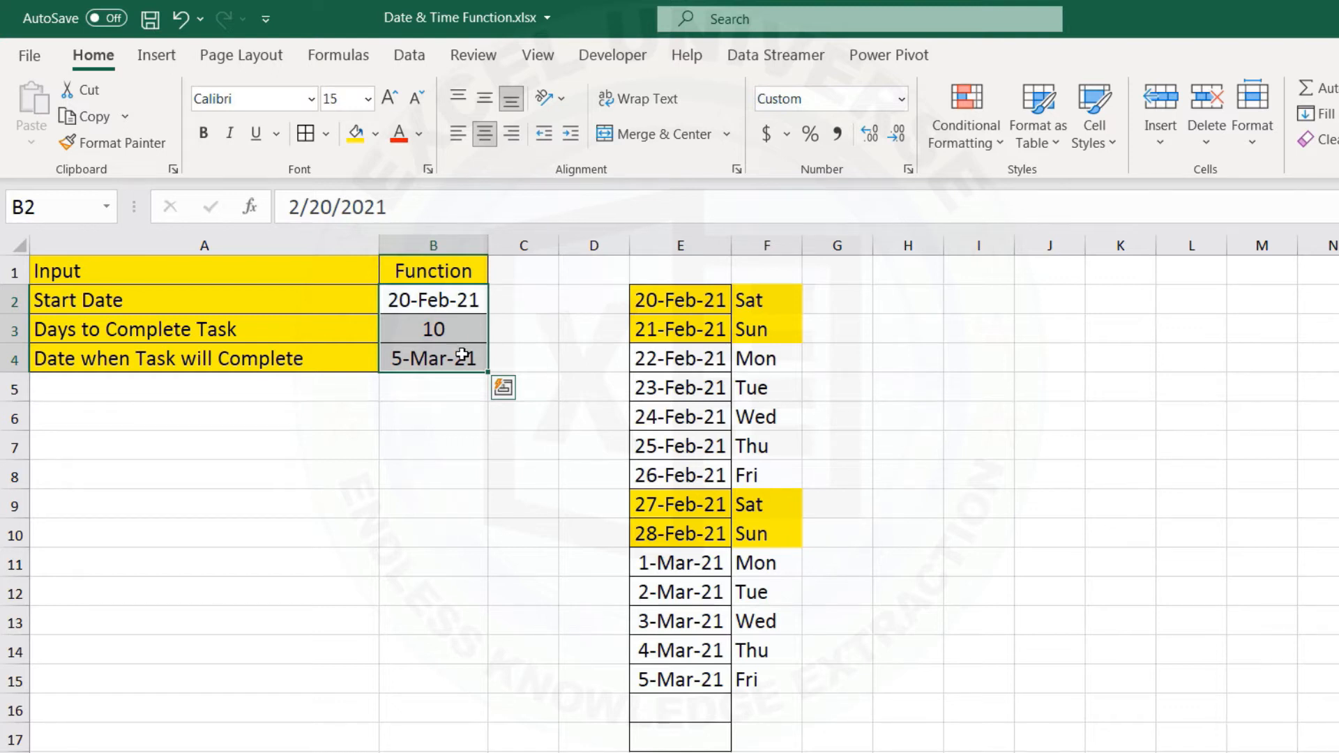
left_click(461, 355)
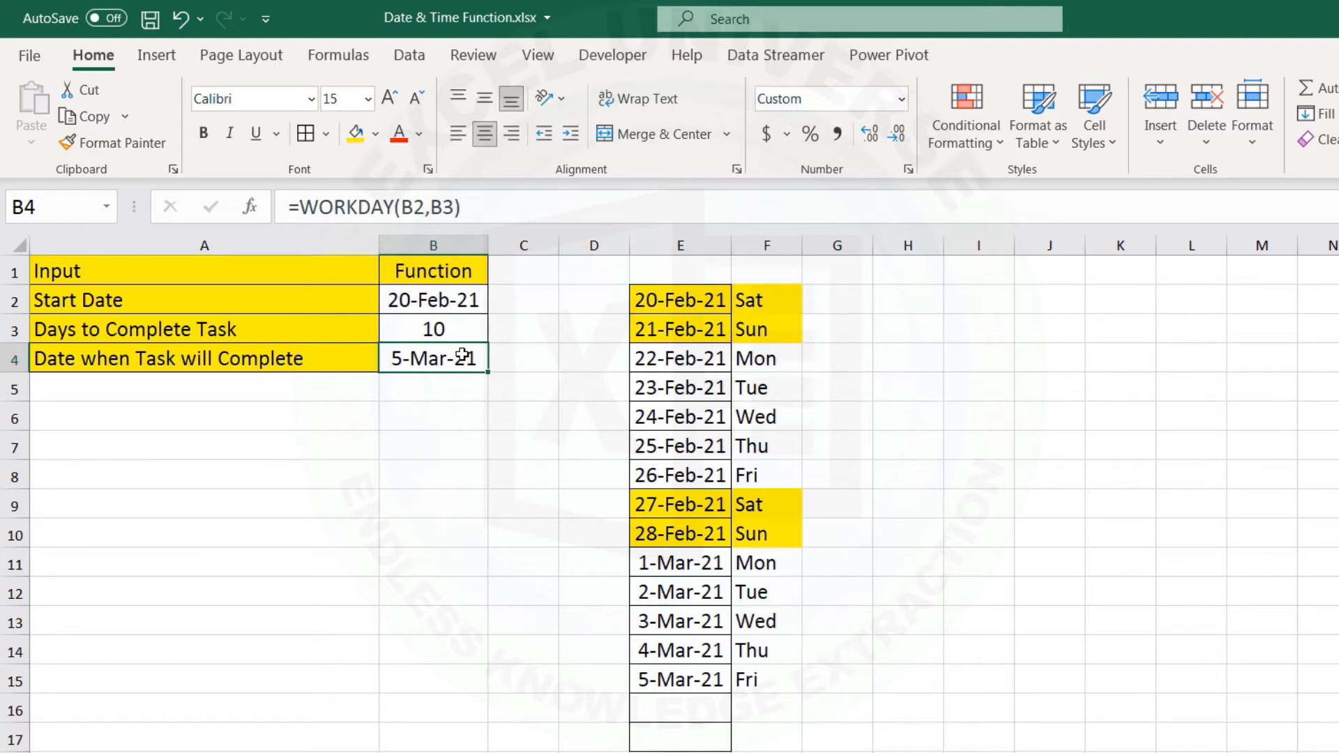
Remove the leftover cell borders from the empty rows 16 and 17 below the date list.
left_click_drag(577, 708, 779, 742)
left_click(748, 478)
left_click(755, 392)
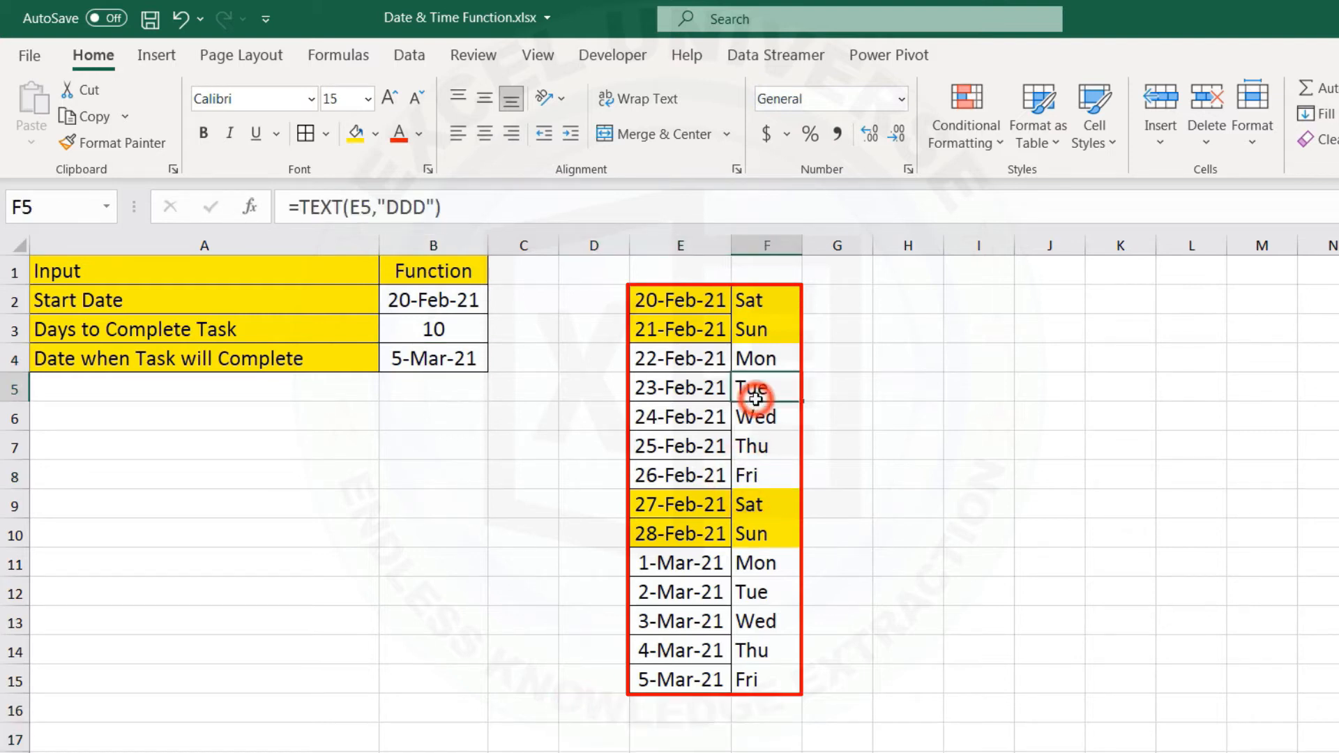
Highlight the Wednesday entries 24-Feb-21 in E6:F6 and 3-Mar-21 in E13:F13 with the orange fill color.
left_click_drag(687, 417, 752, 417)
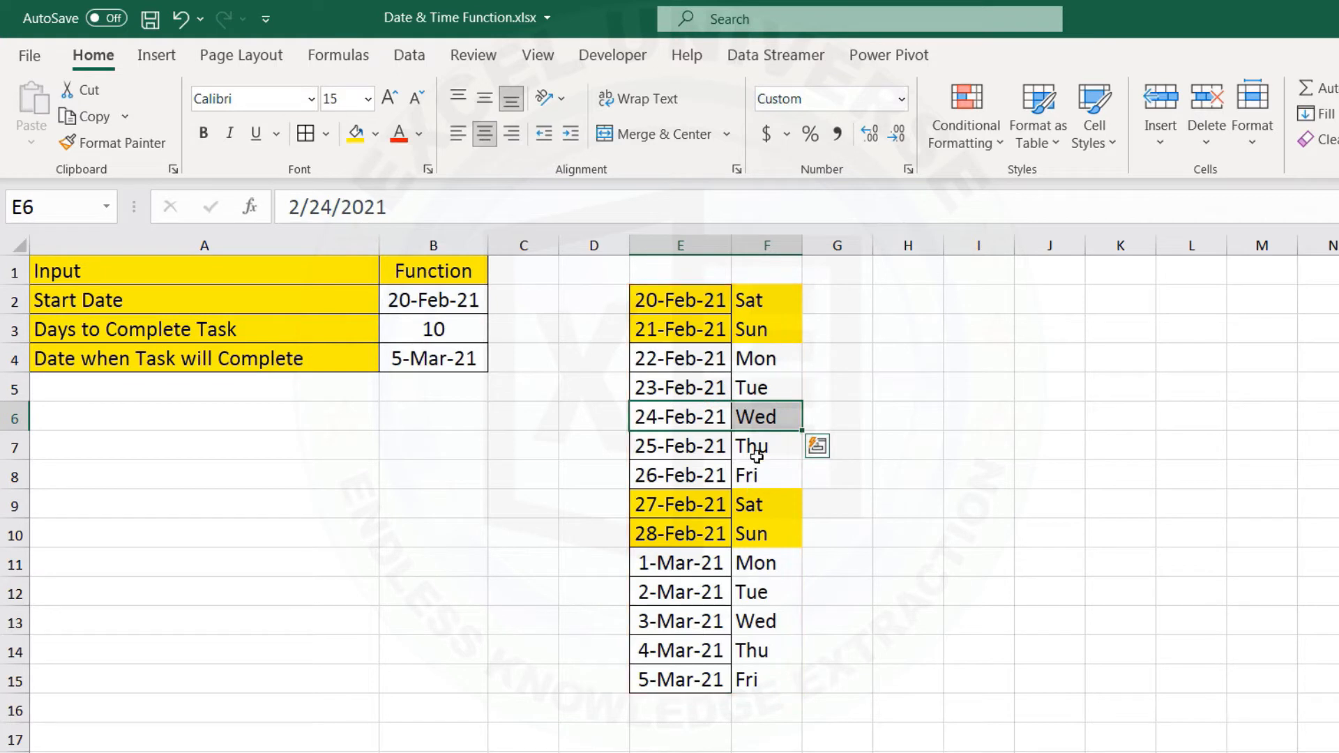
left_click(375, 133)
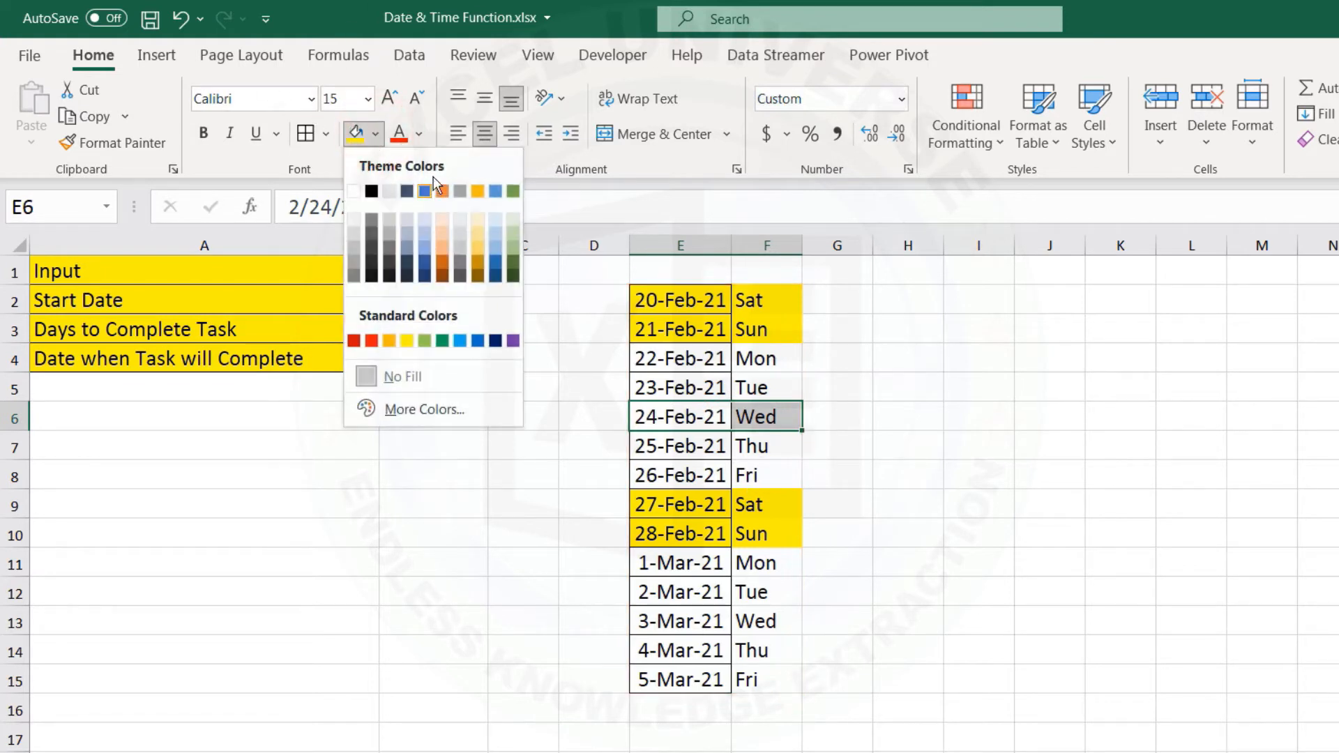
left_click(444, 191)
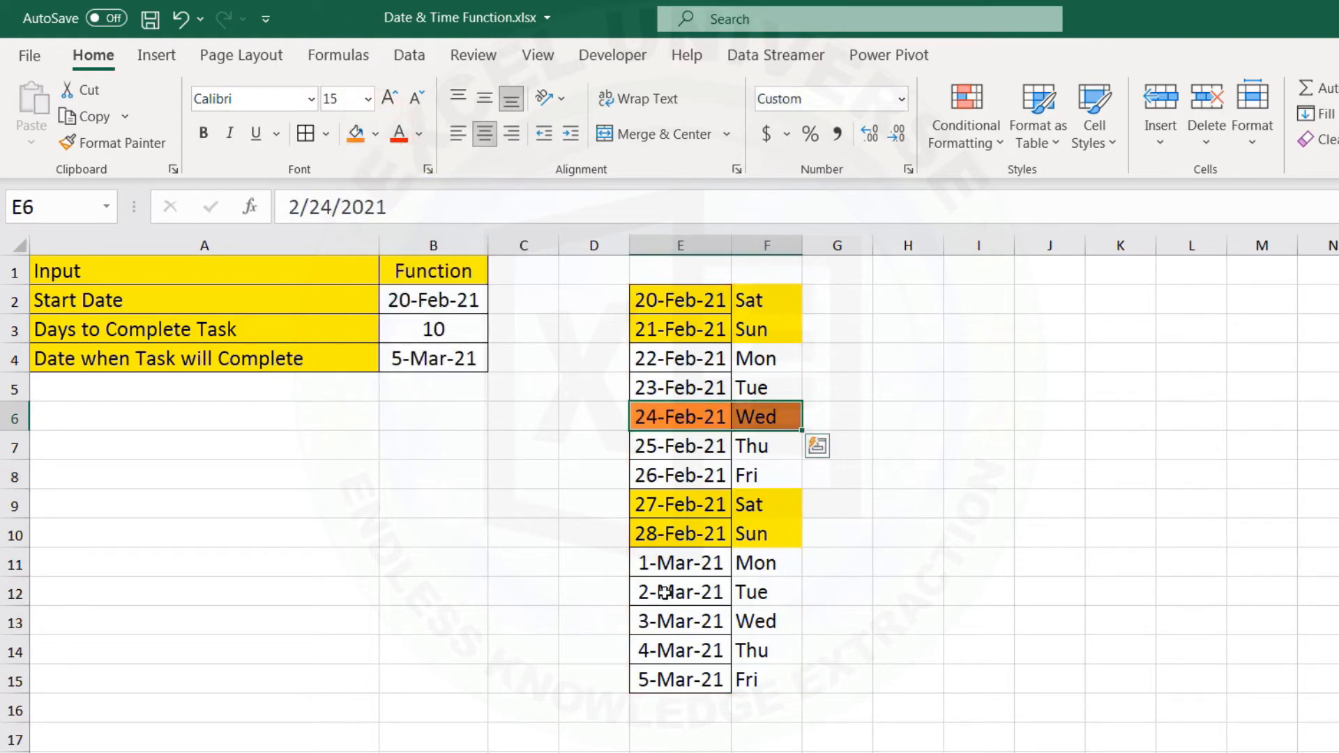
left_click(656, 622)
left_click_drag(696, 624, 767, 620)
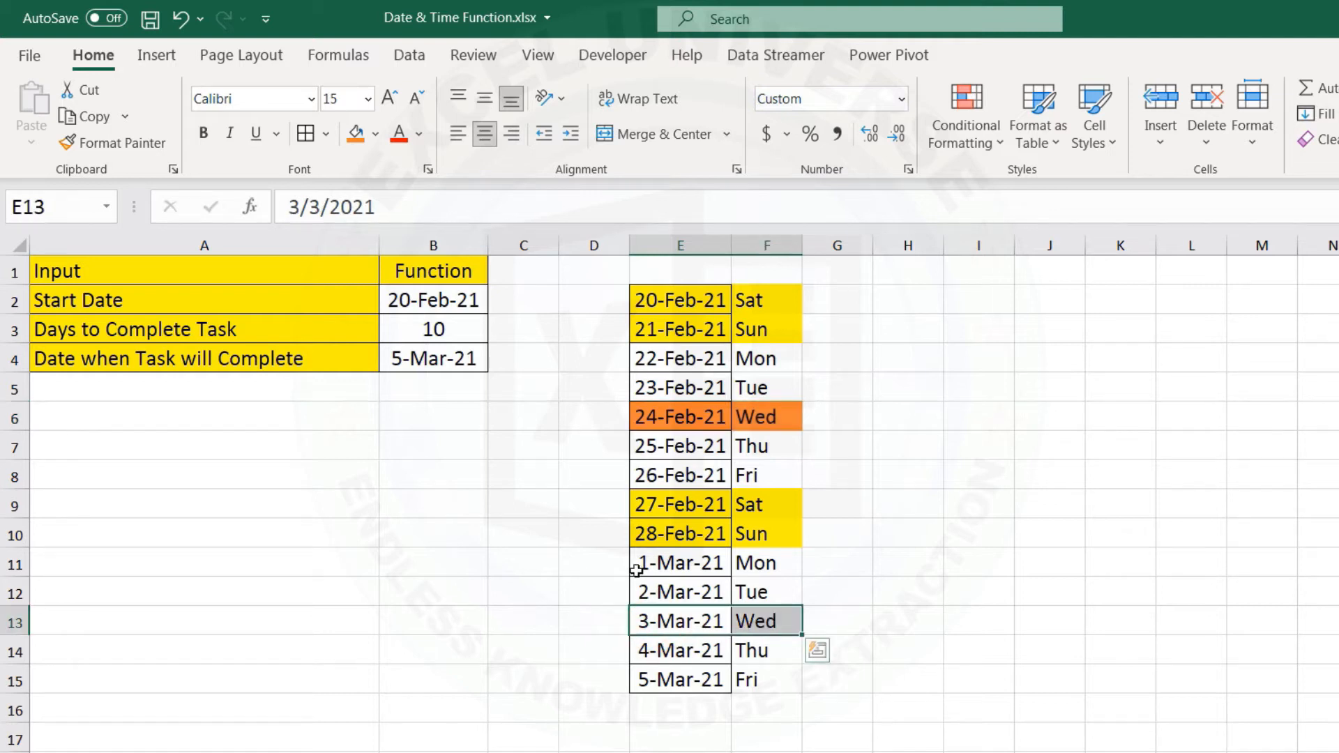
left_click(357, 133)
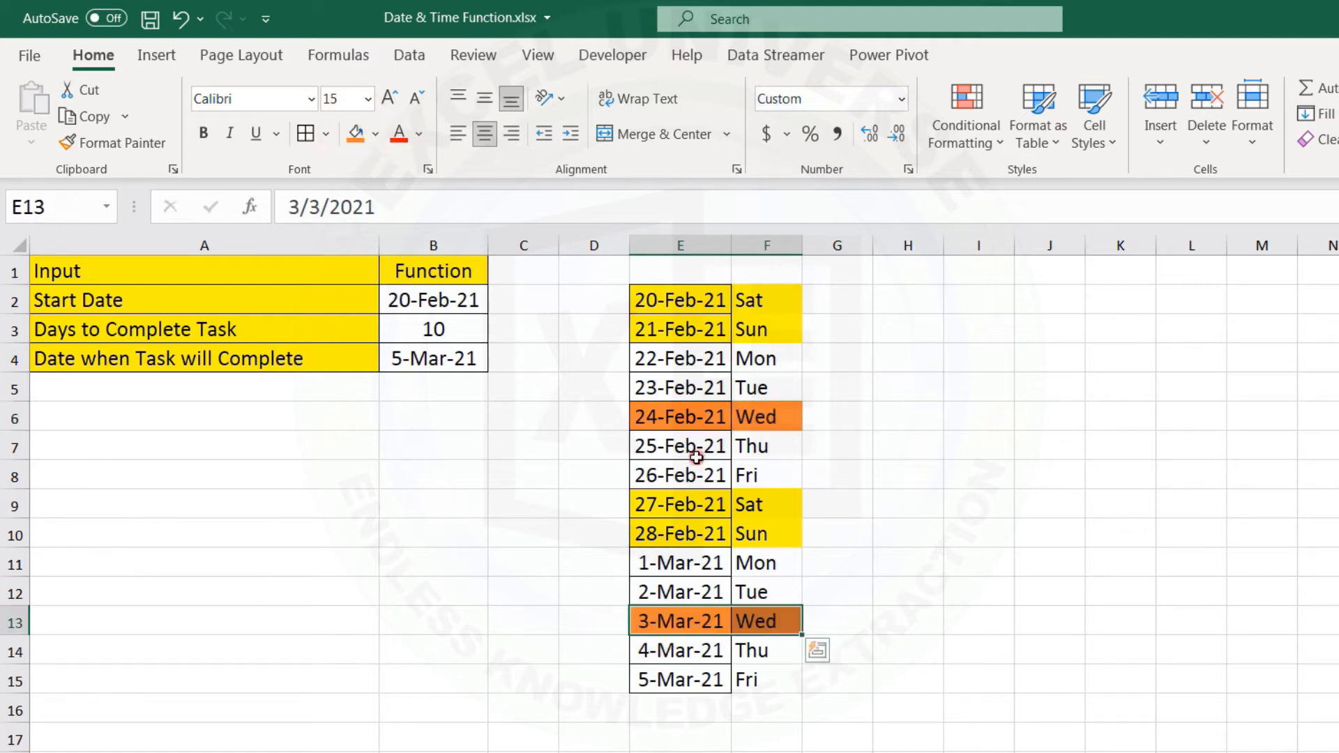
left_click(675, 450)
left_click(667, 417)
left_click_drag(666, 417, 764, 417)
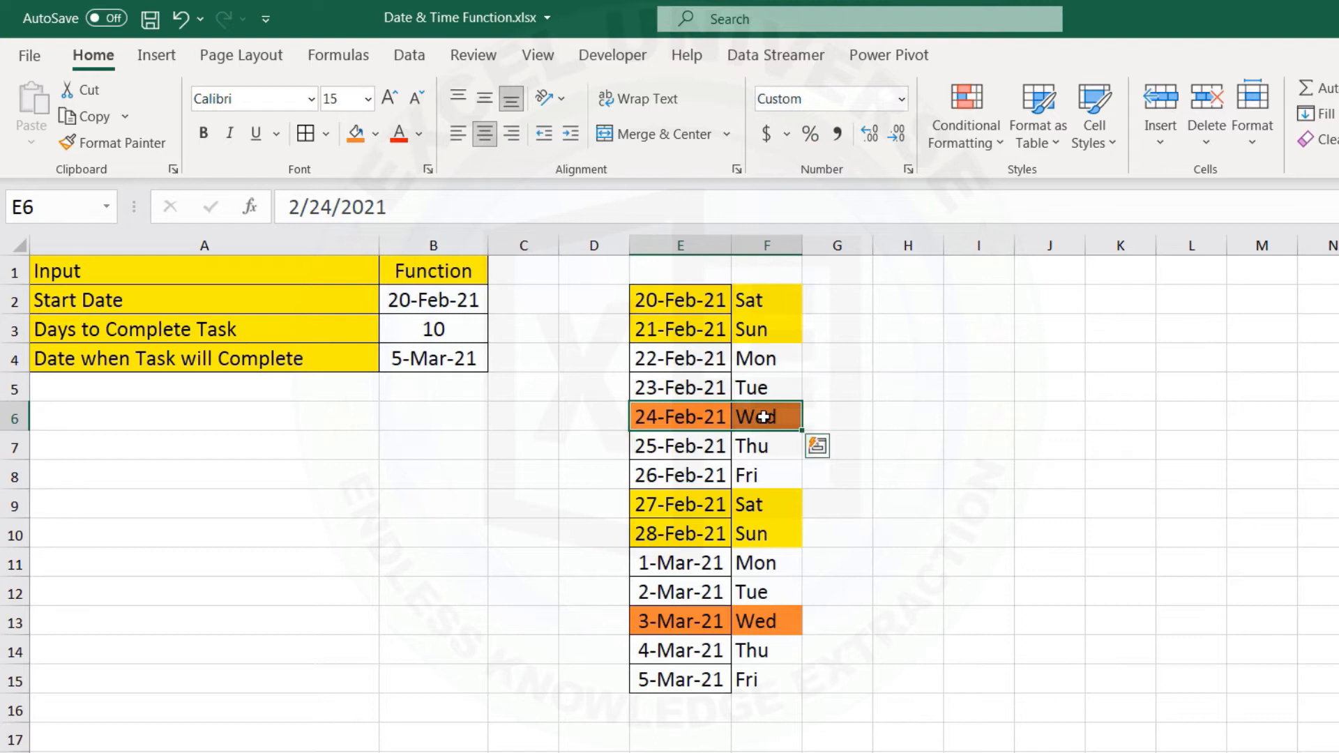
Add E2:E15 as the holidays argument of the completion date formula in B4, making it =WORKDAY(B2,B3,E2:E15).
left_click(475, 359)
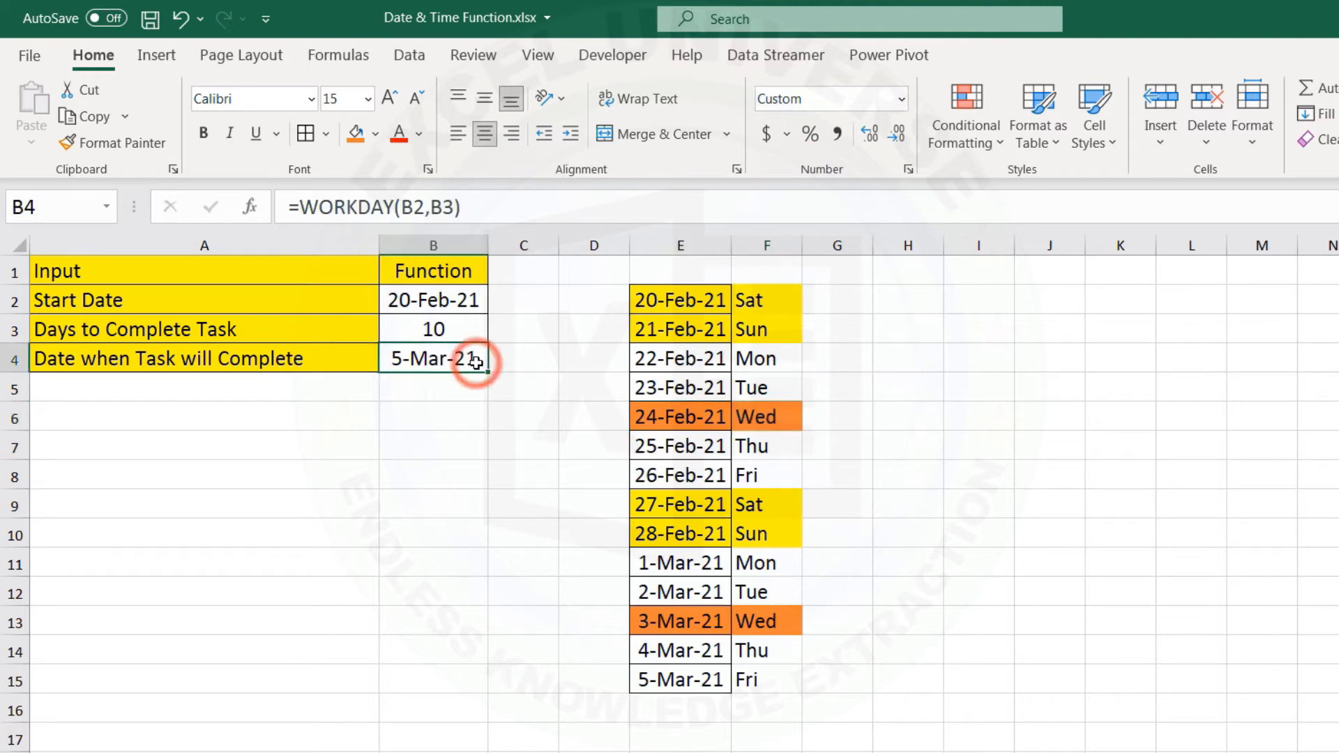
double_click(474, 359)
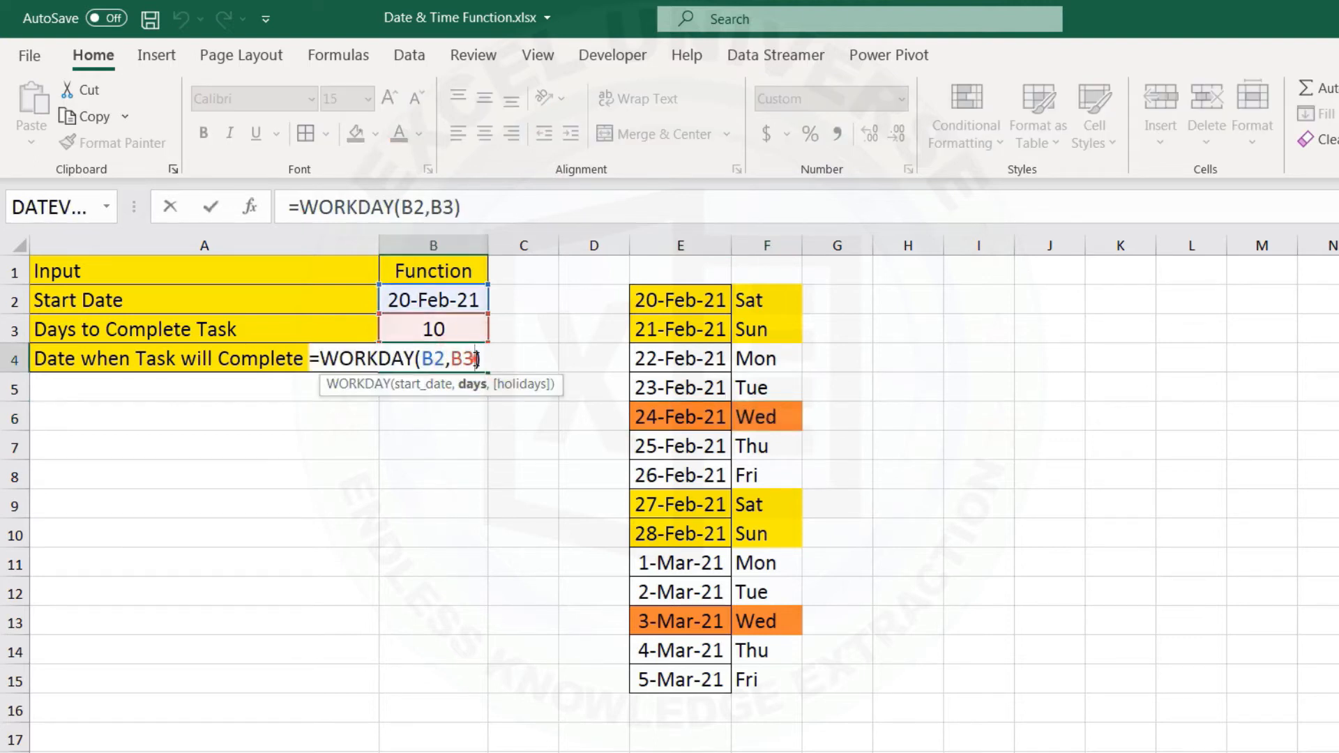
type(",")
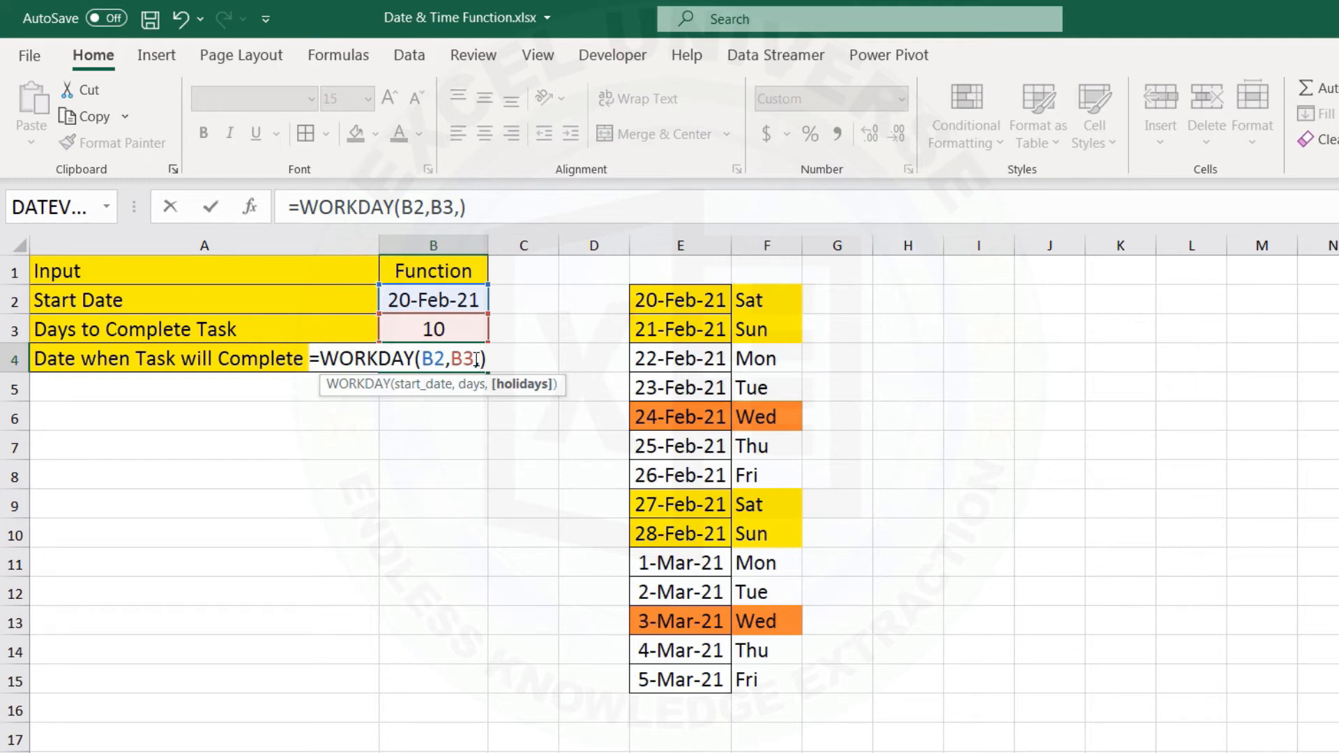
left_click_drag(700, 298, 708, 686)
key("Return")
key("Up")
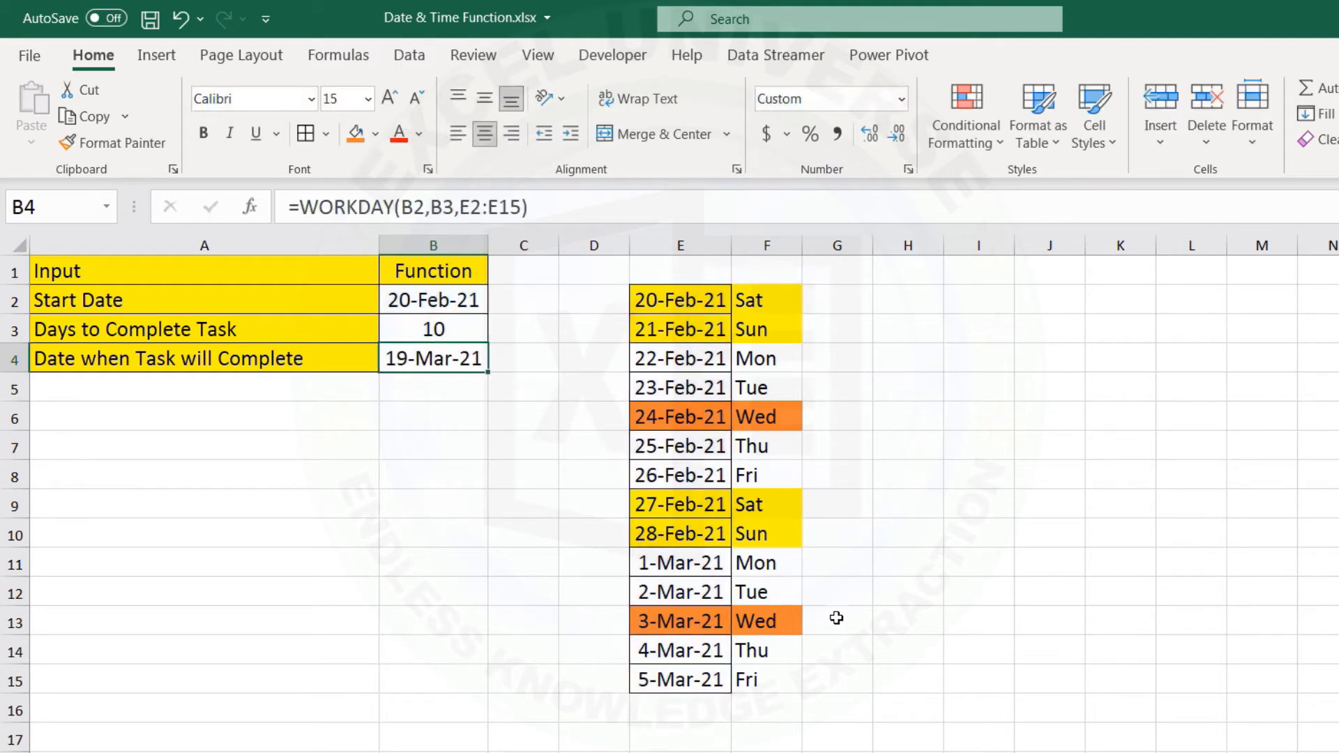
left_click_drag(664, 300, 684, 675)
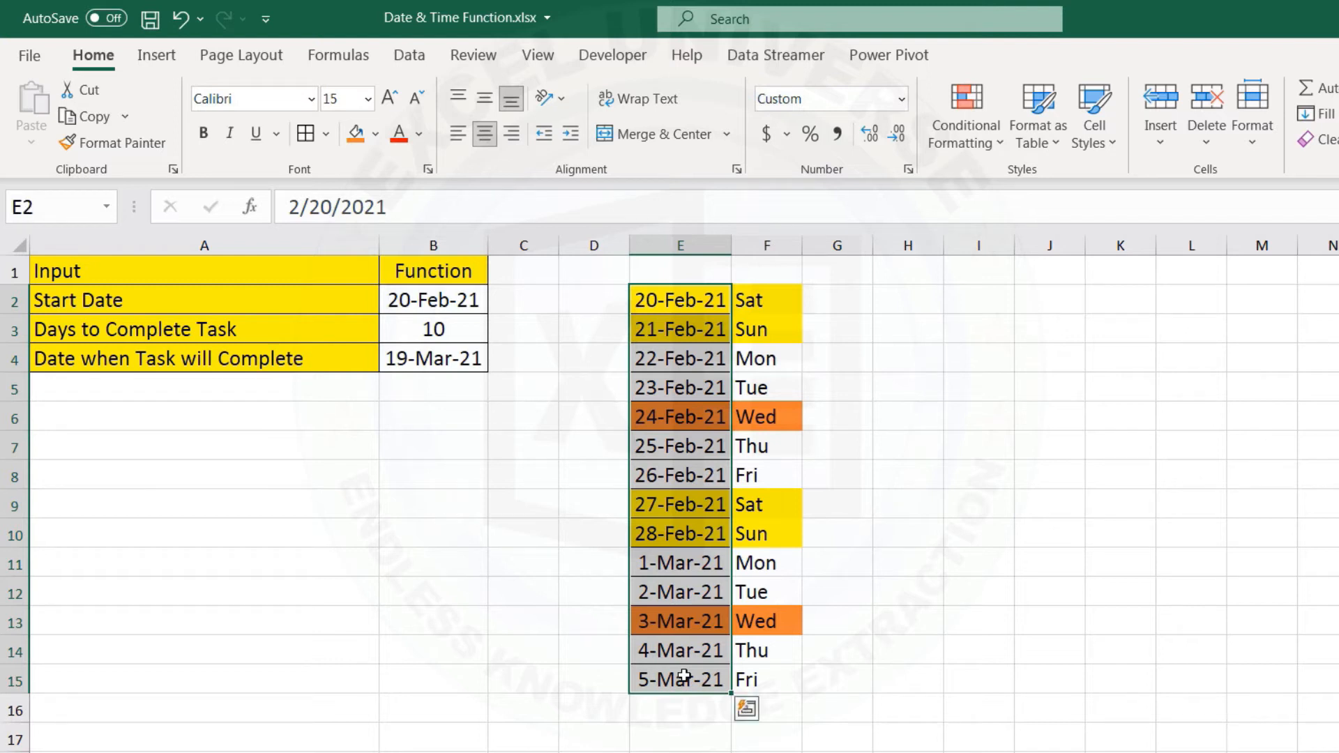
left_click(469, 362)
Copy the orange dates 24-Feb-21 and 3-Mar-21 from E6 and E13 to H2:H3 and autofit the width of column H.
left_click(670, 421)
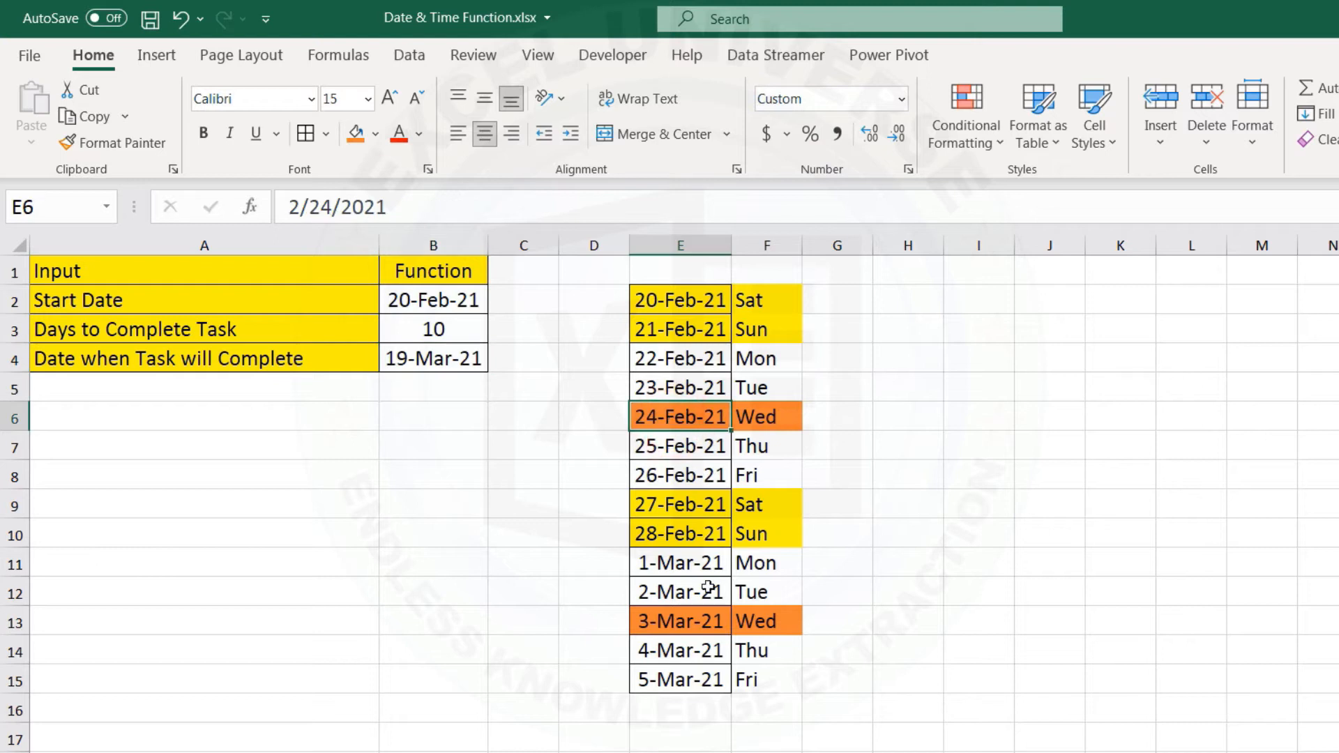
left_click(692, 622, "ctrl")
key("ctrl+c")
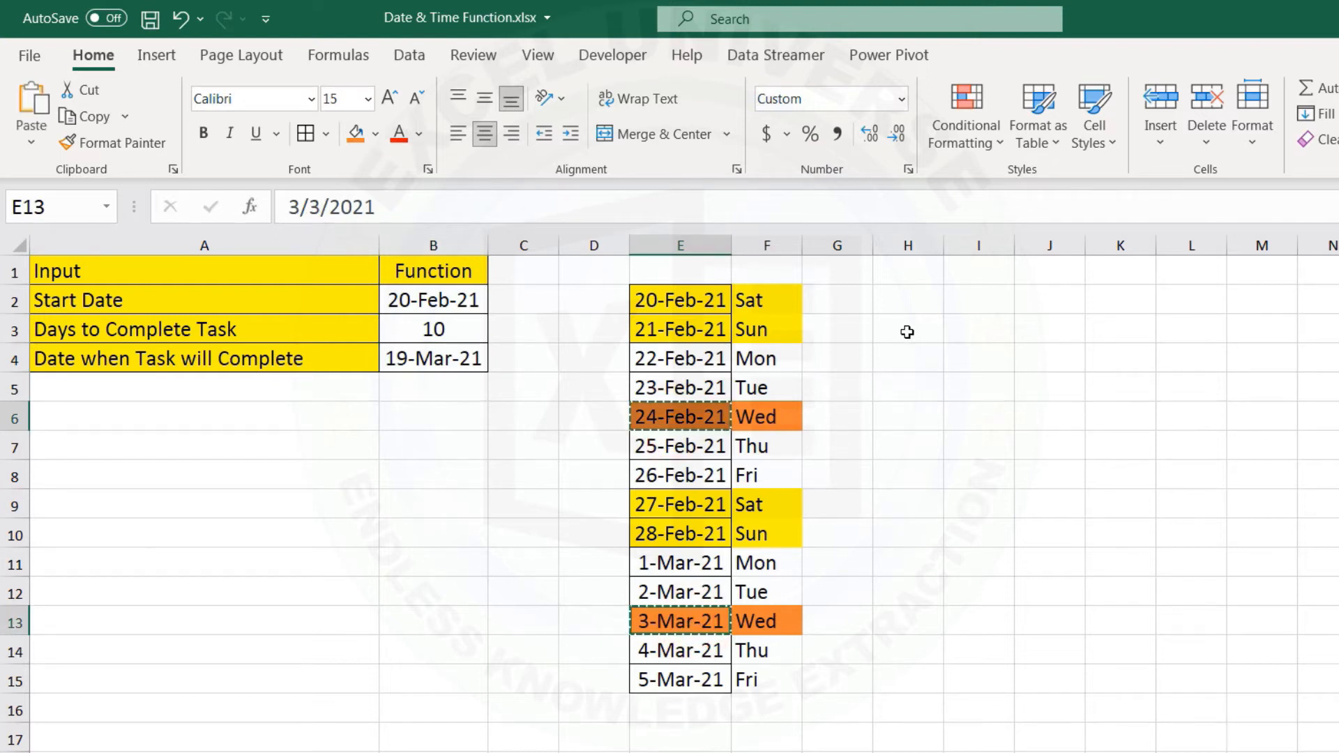
left_click(905, 300)
key("ctrl+v")
double_click(942, 253)
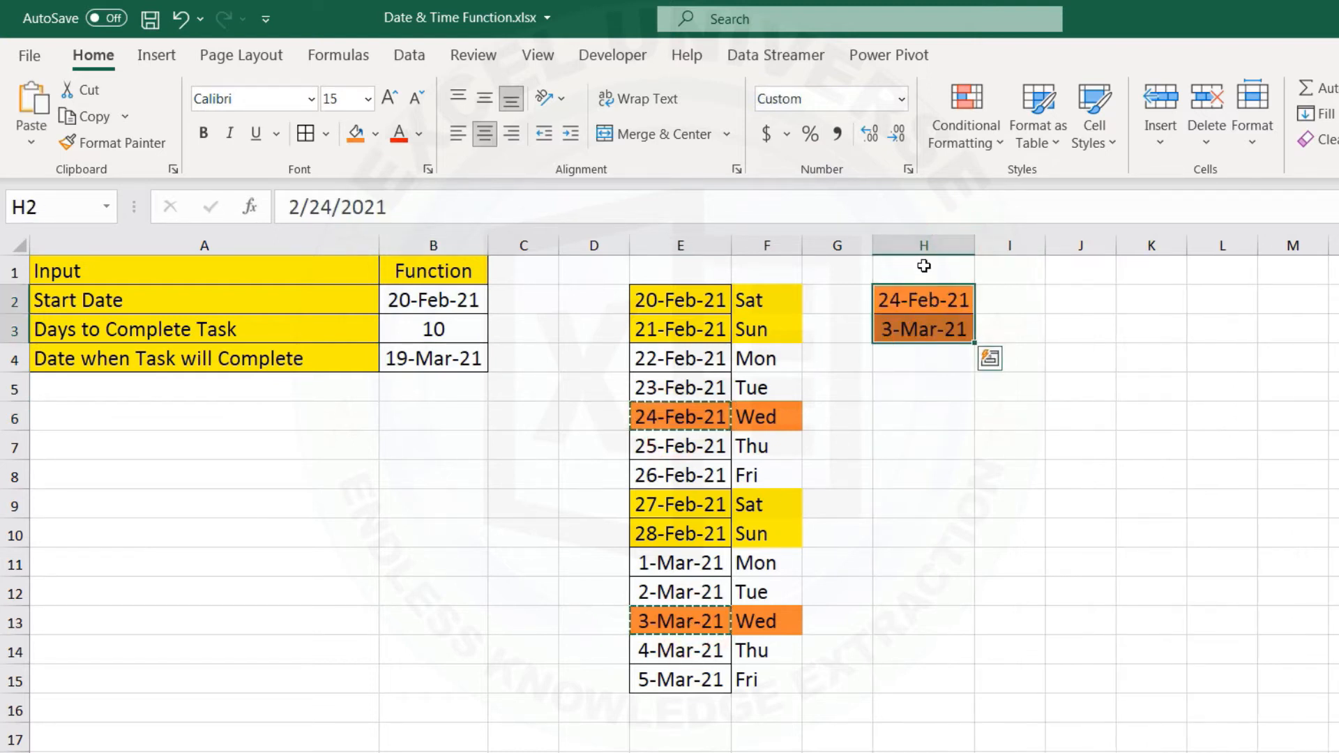
Enter the heading Holiday in H1 above the two copied dates.
left_click(926, 269)
type("hOLIDAY")
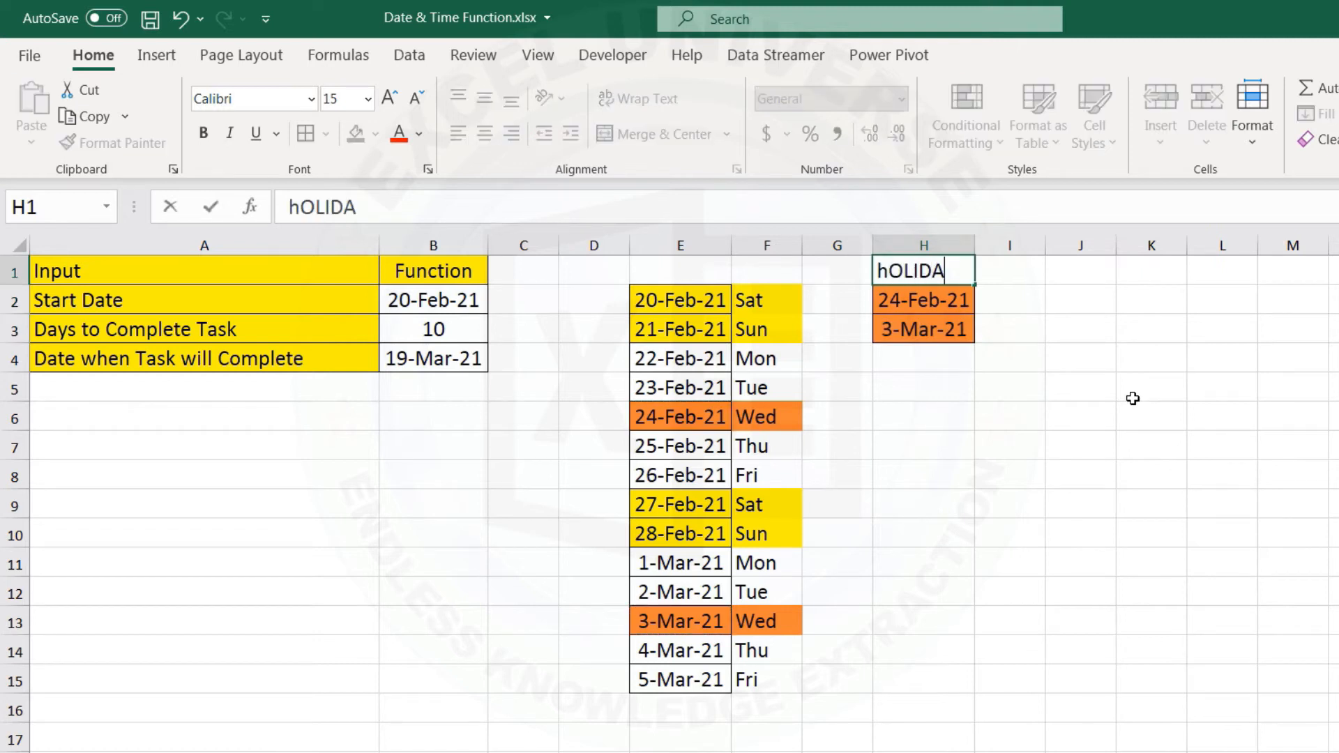
key("Return")
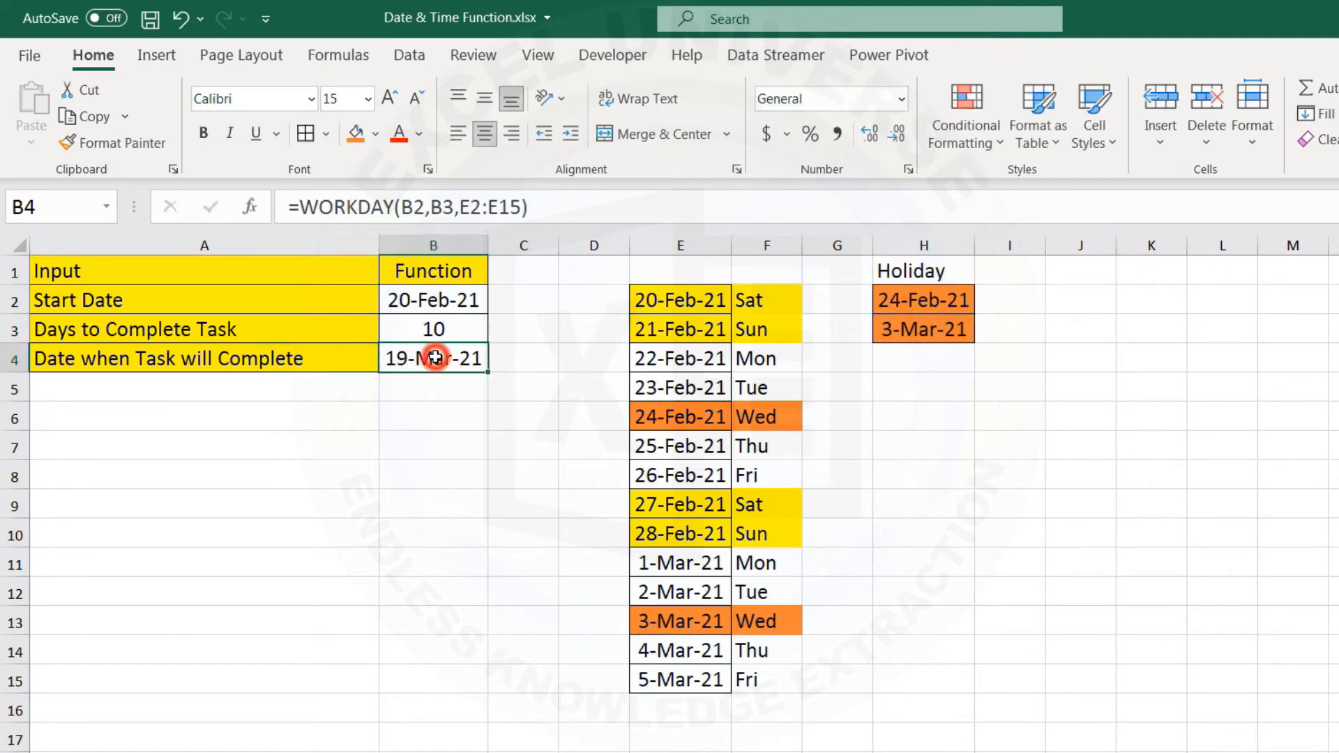
Replace the holidays range in the B4 formula with H2:H3, making it =WORKDAY(B2,B3,H2:H3), and check it against the date list.
double_click(433, 357)
left_click_drag(481, 361, 537, 360)
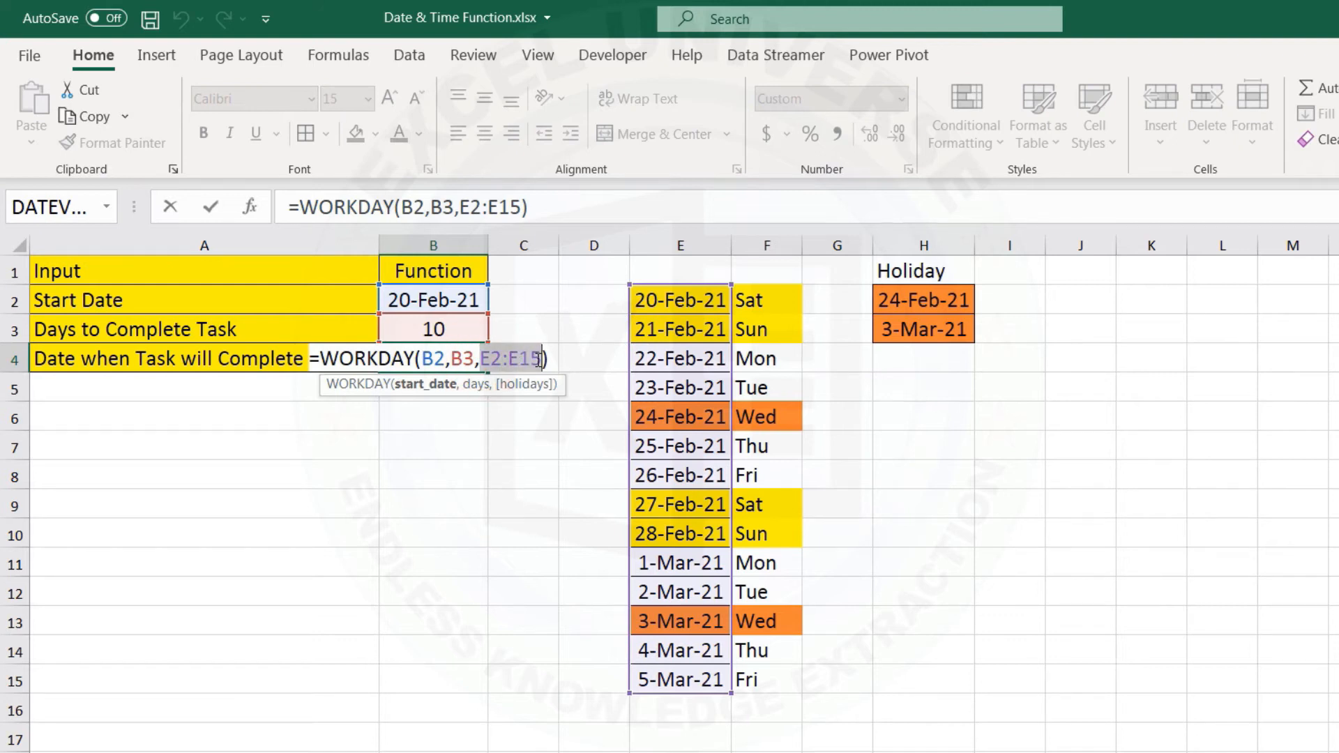
key("BackSpace")
left_click_drag(898, 299, 906, 328)
key("Return")
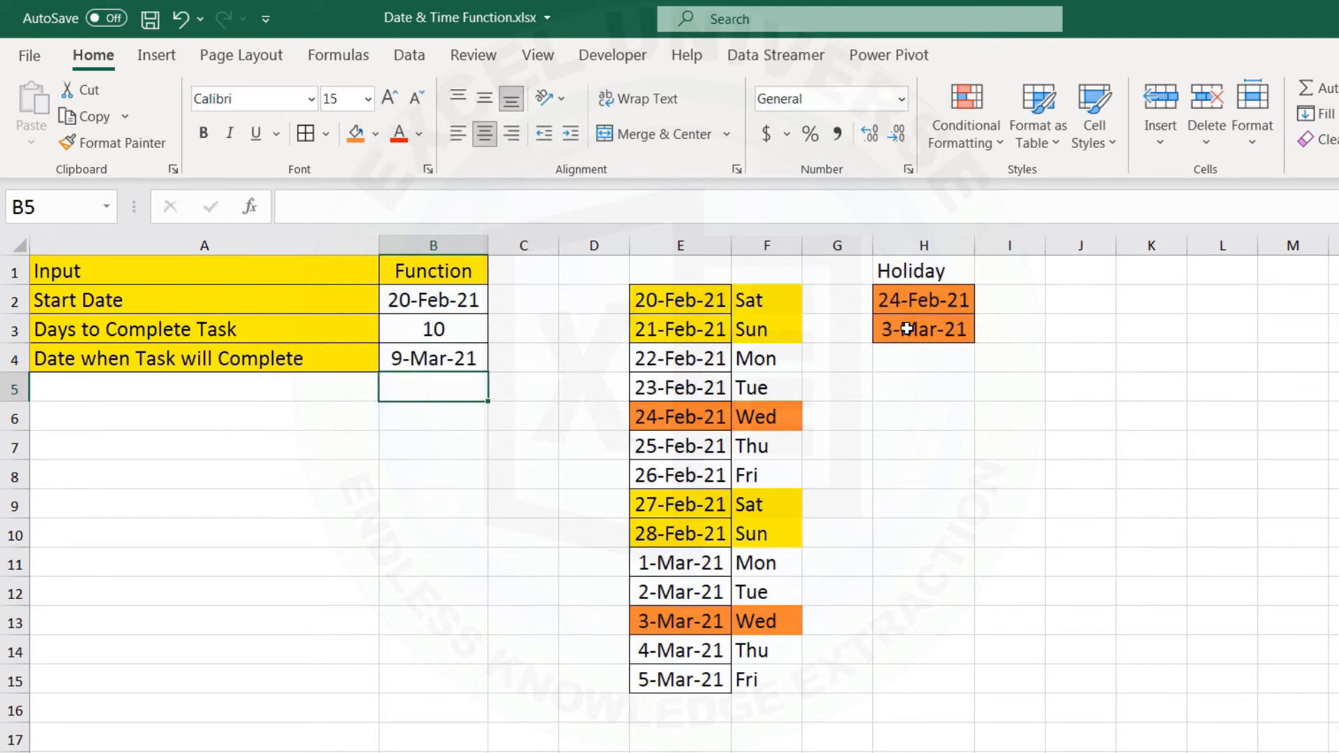
key("Up")
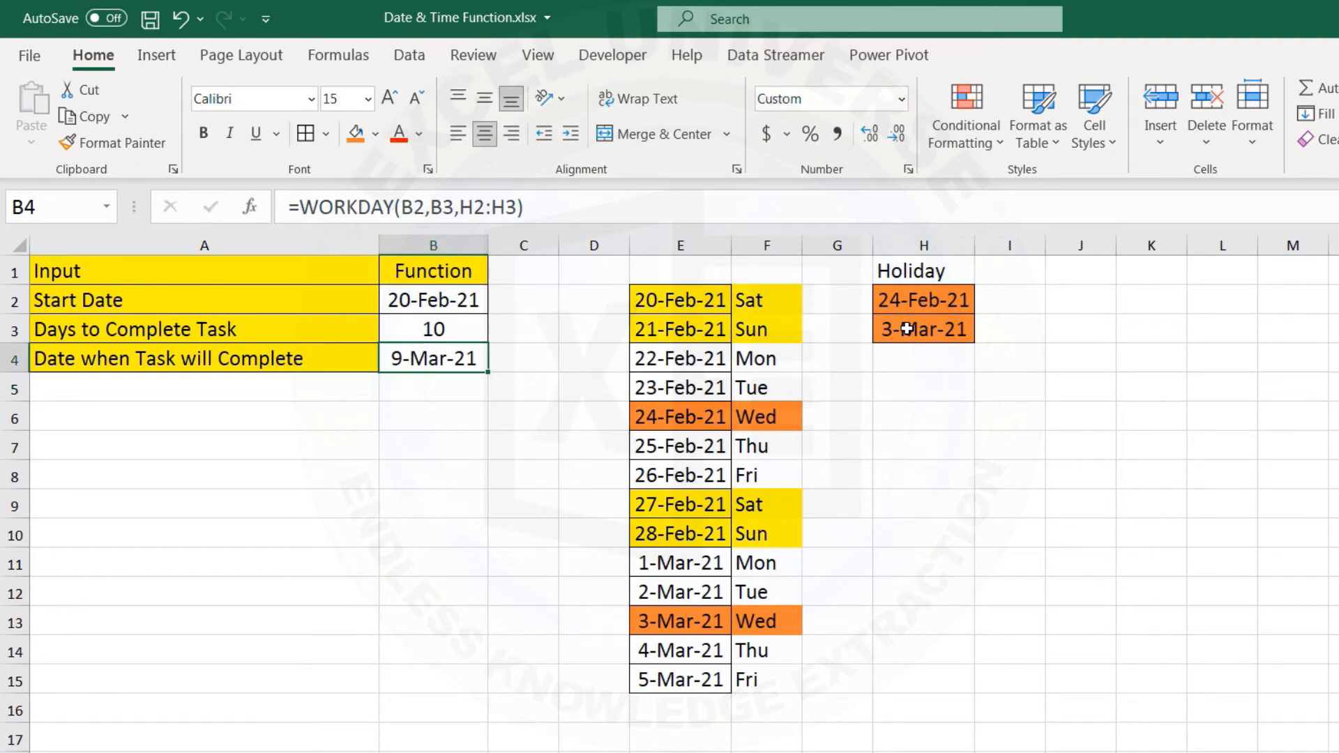
left_click_drag(697, 651, 712, 681)
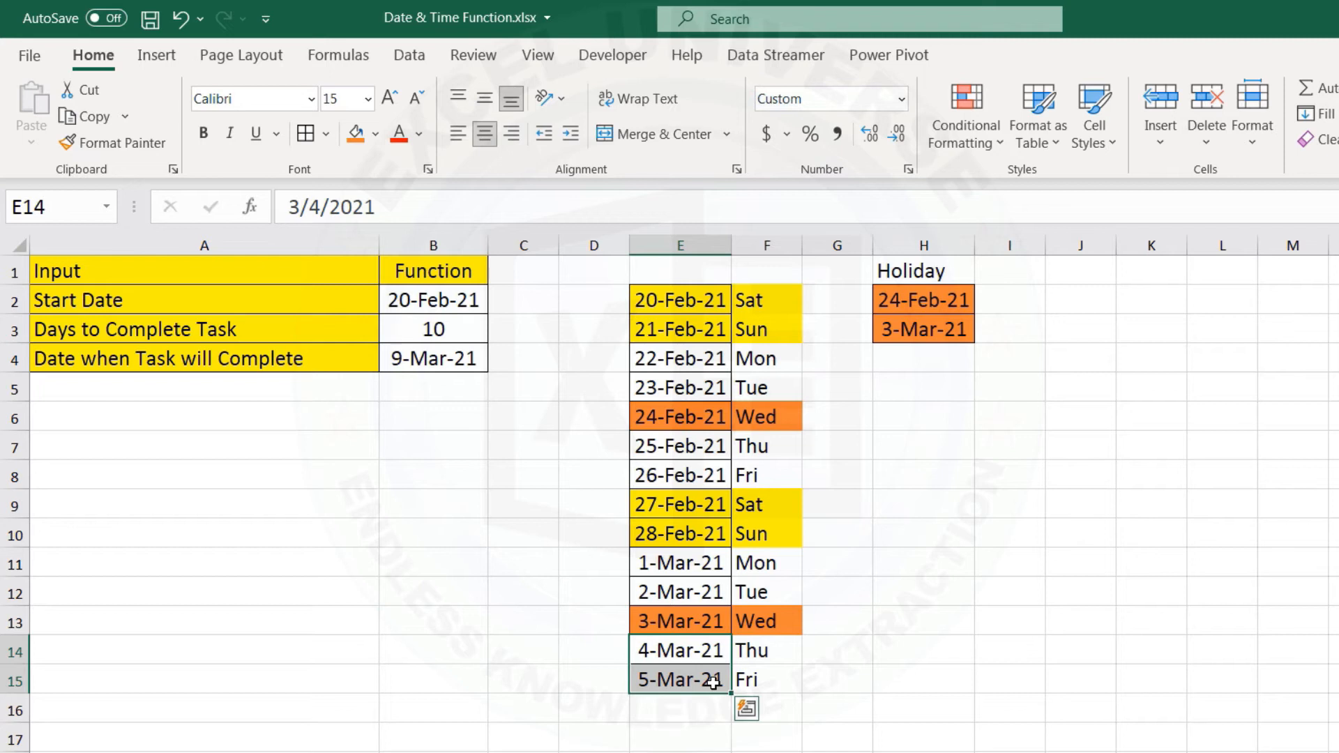
left_click(912, 355)
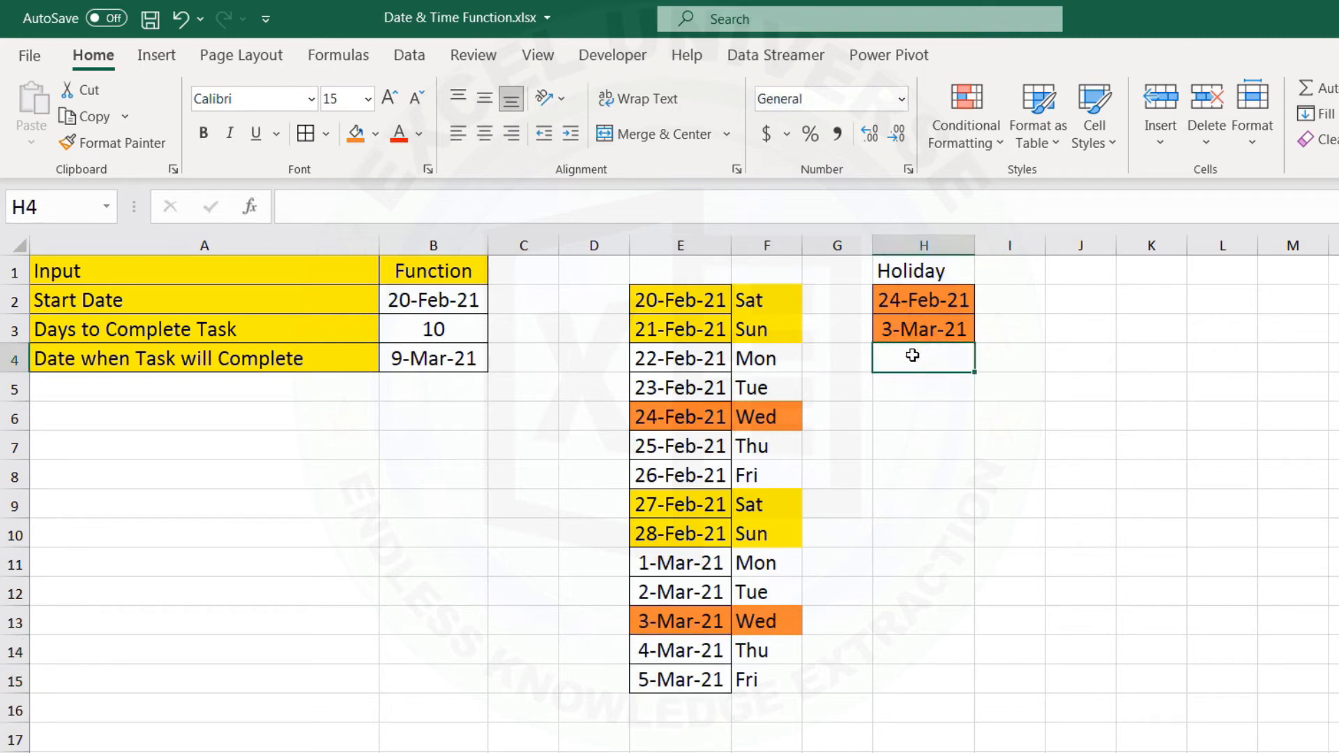
left_click(437, 362)
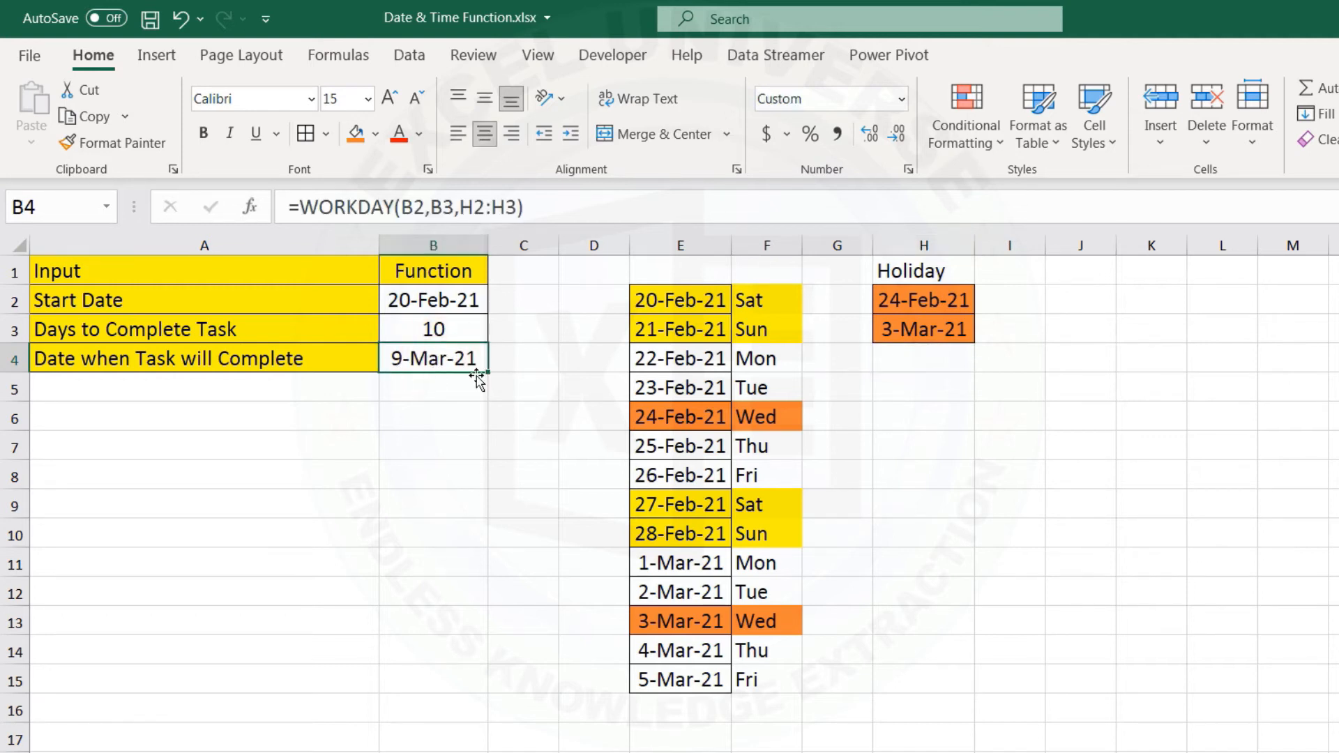
Move the holiday 3-Mar-21 from H3 to H4 and copy the Saturday date 27-Feb-21 from E9 into H3.
left_click(930, 336)
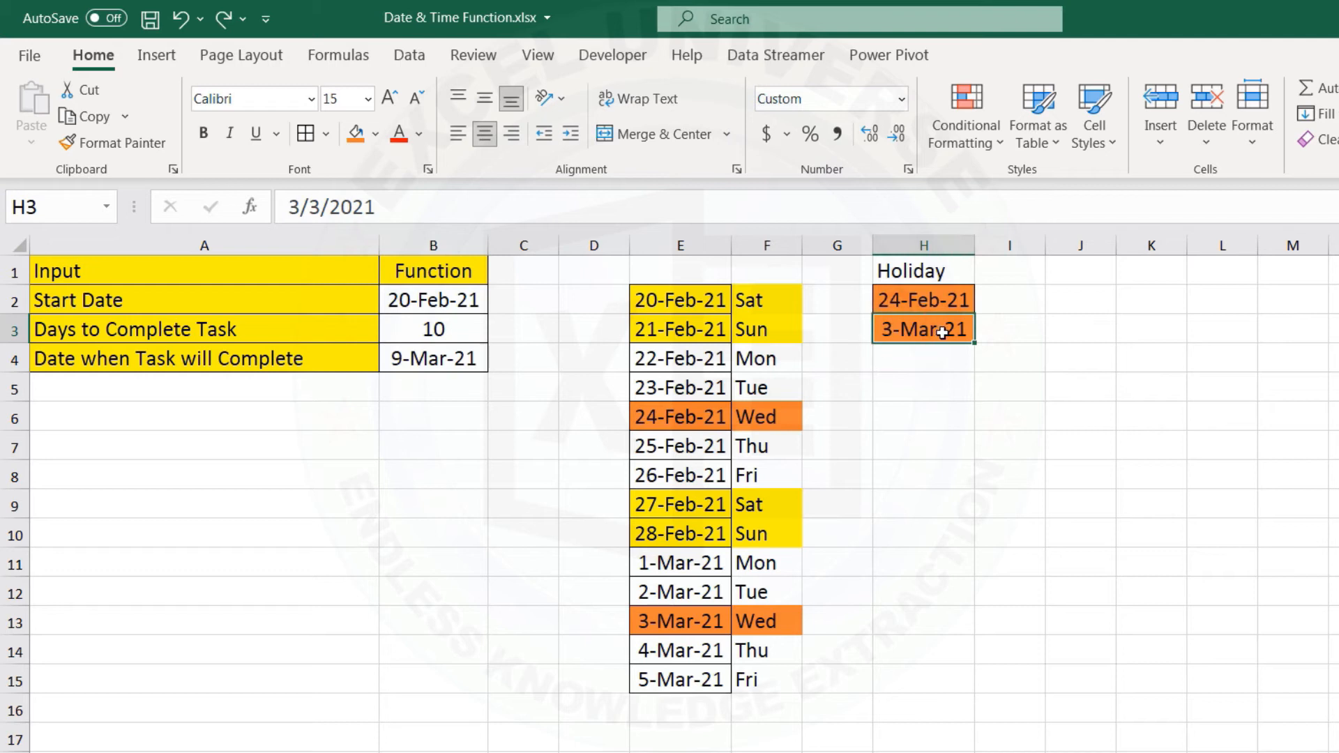
left_click_drag(942, 333, 934, 357)
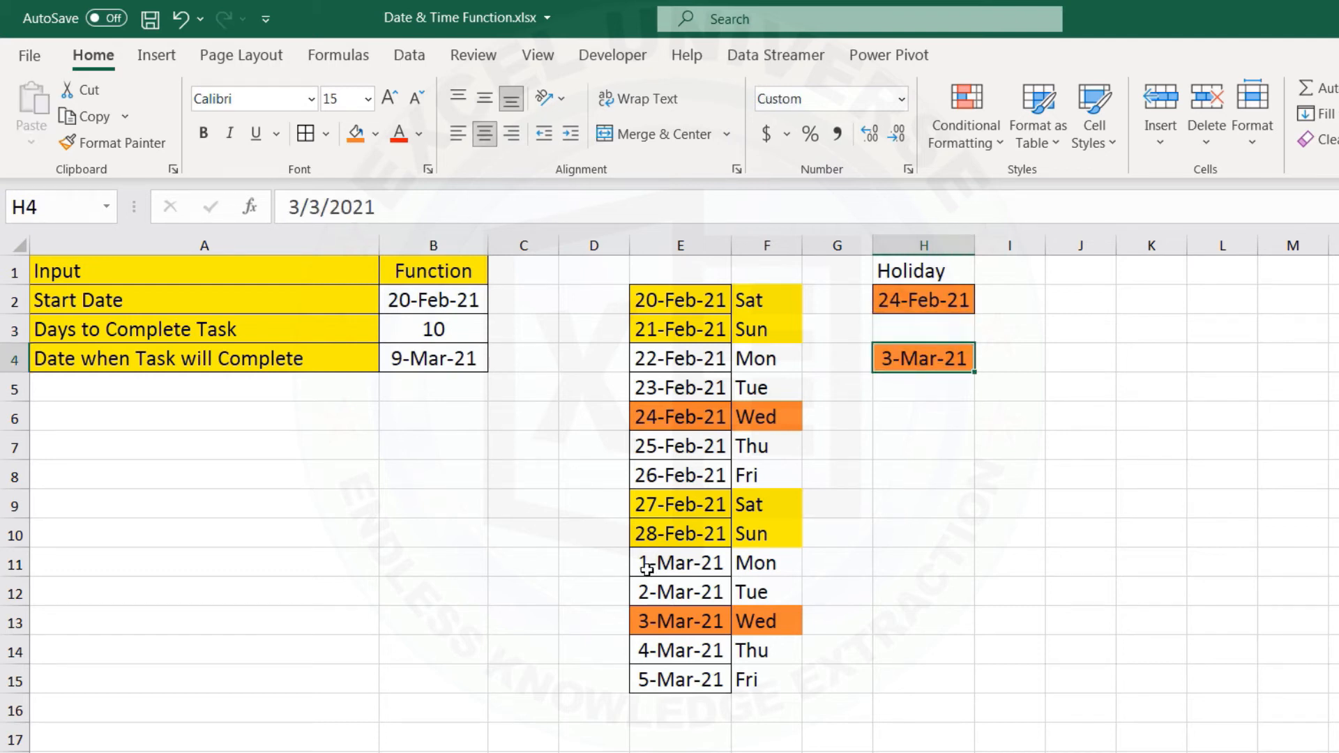
left_click(698, 509)
key("ctrl+c")
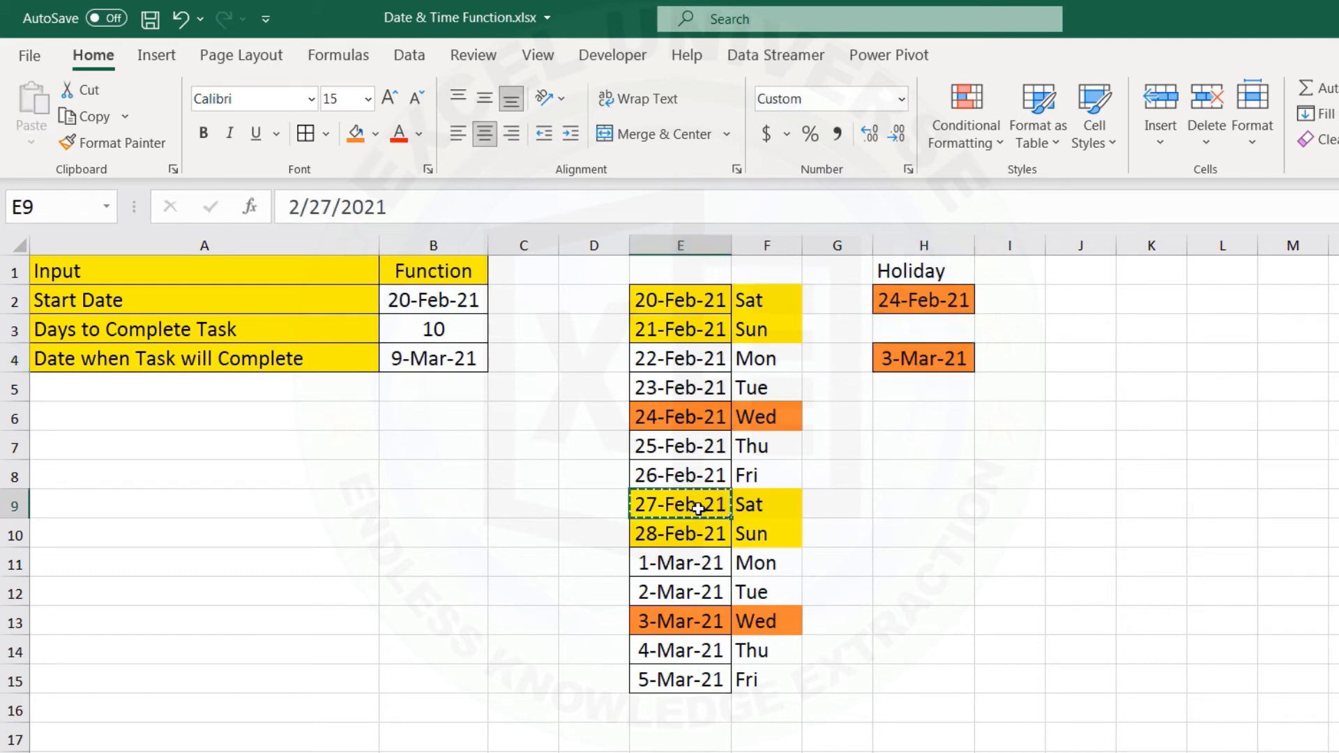
left_click(892, 338)
key("ctrl+v")
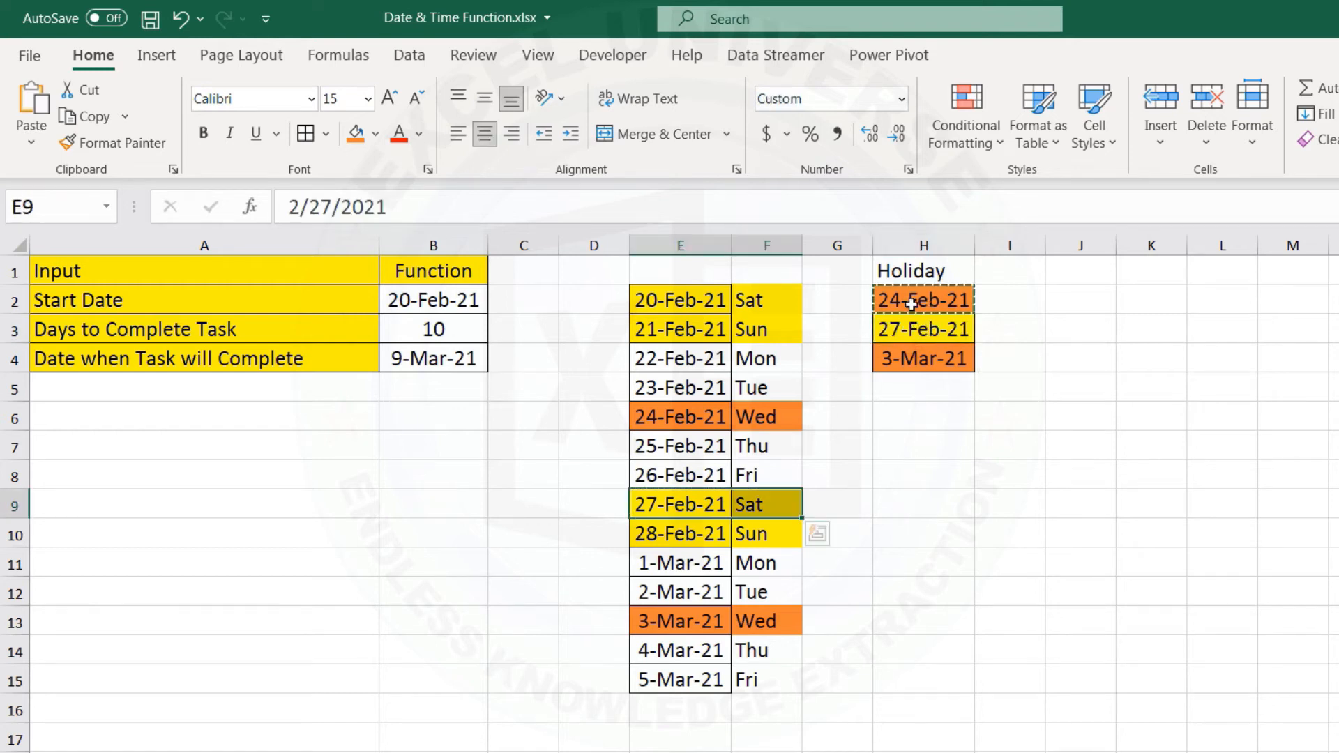
Examine the holidays range in the B4 formula and compare the completion date with the weekend date in the Holiday list.
left_click(446, 361)
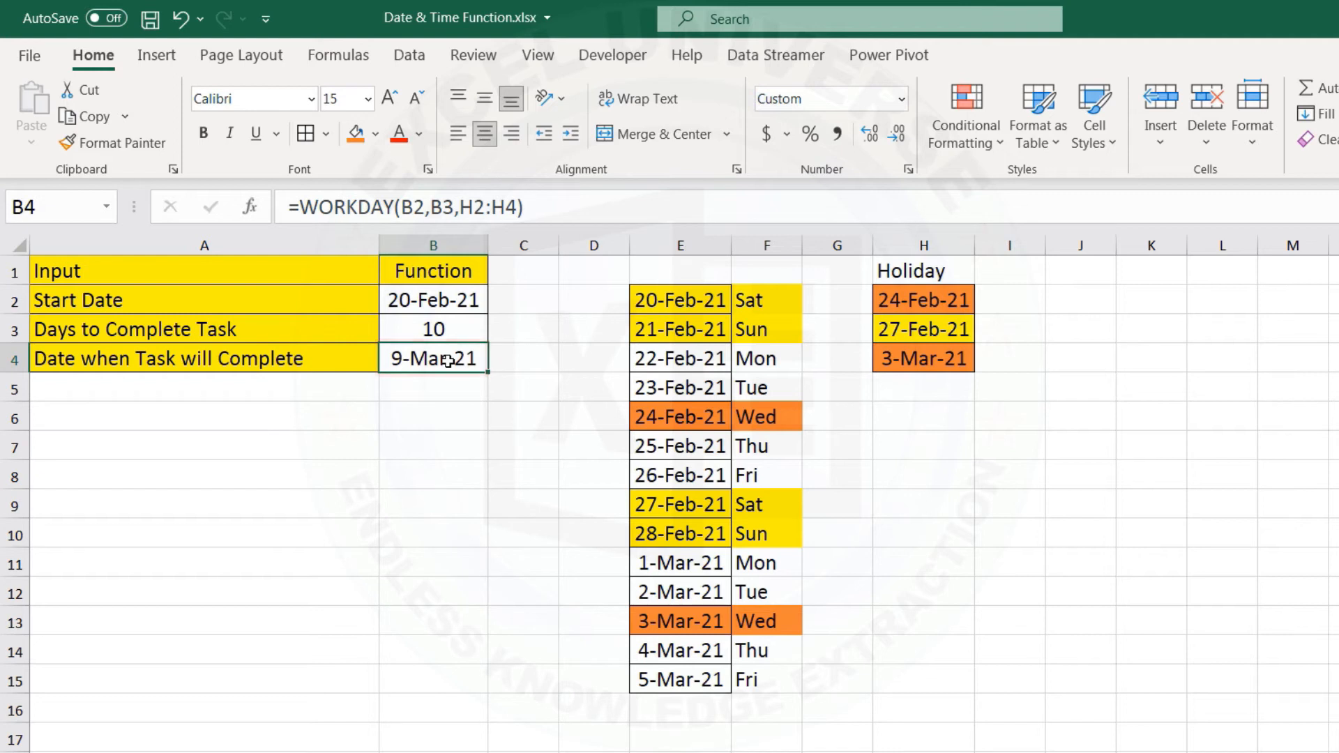
double_click(447, 361)
left_click(539, 359)
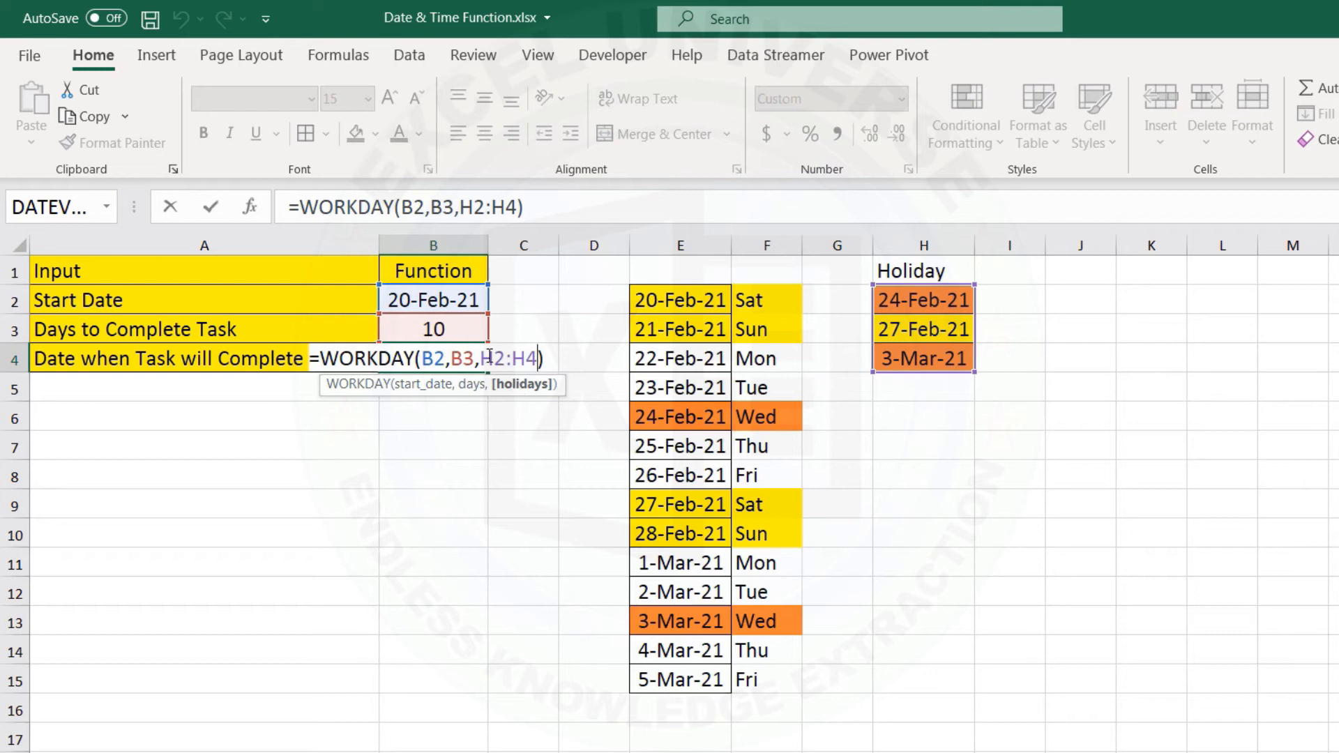
left_click_drag(483, 356, 526, 357)
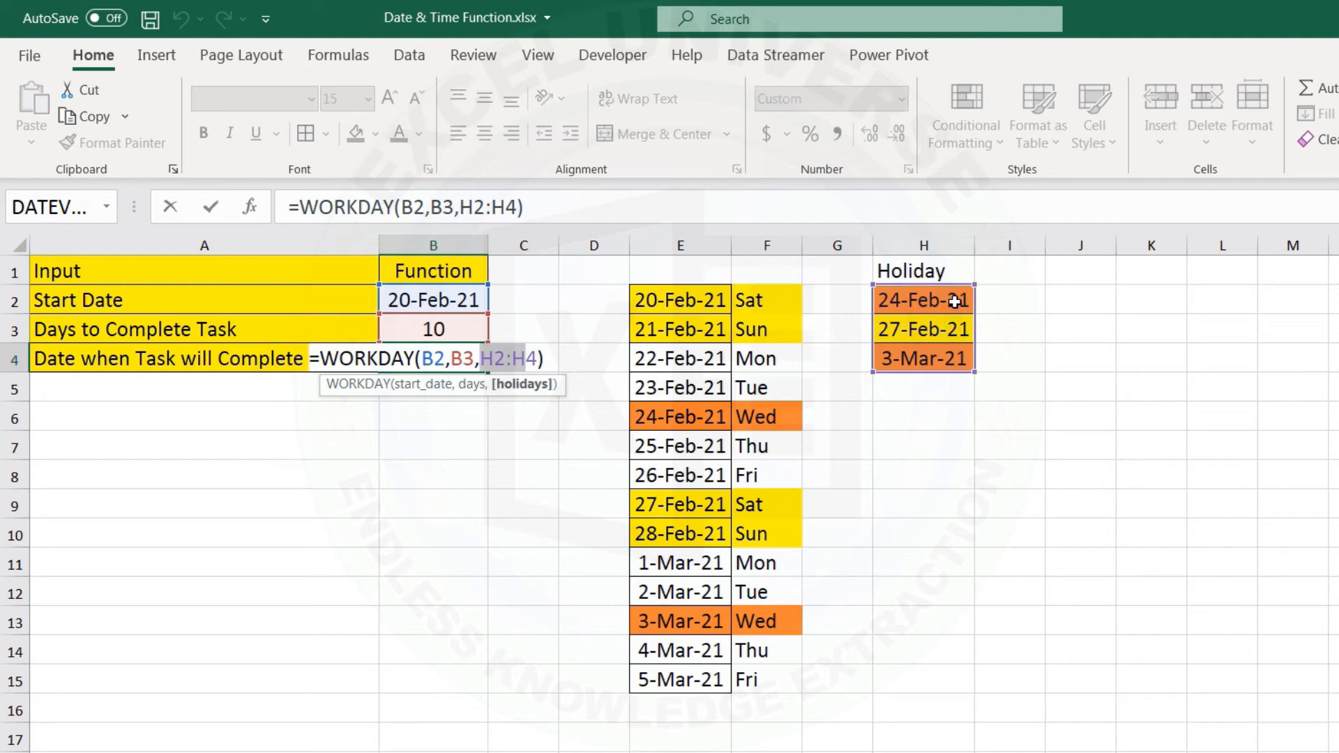
key("Return")
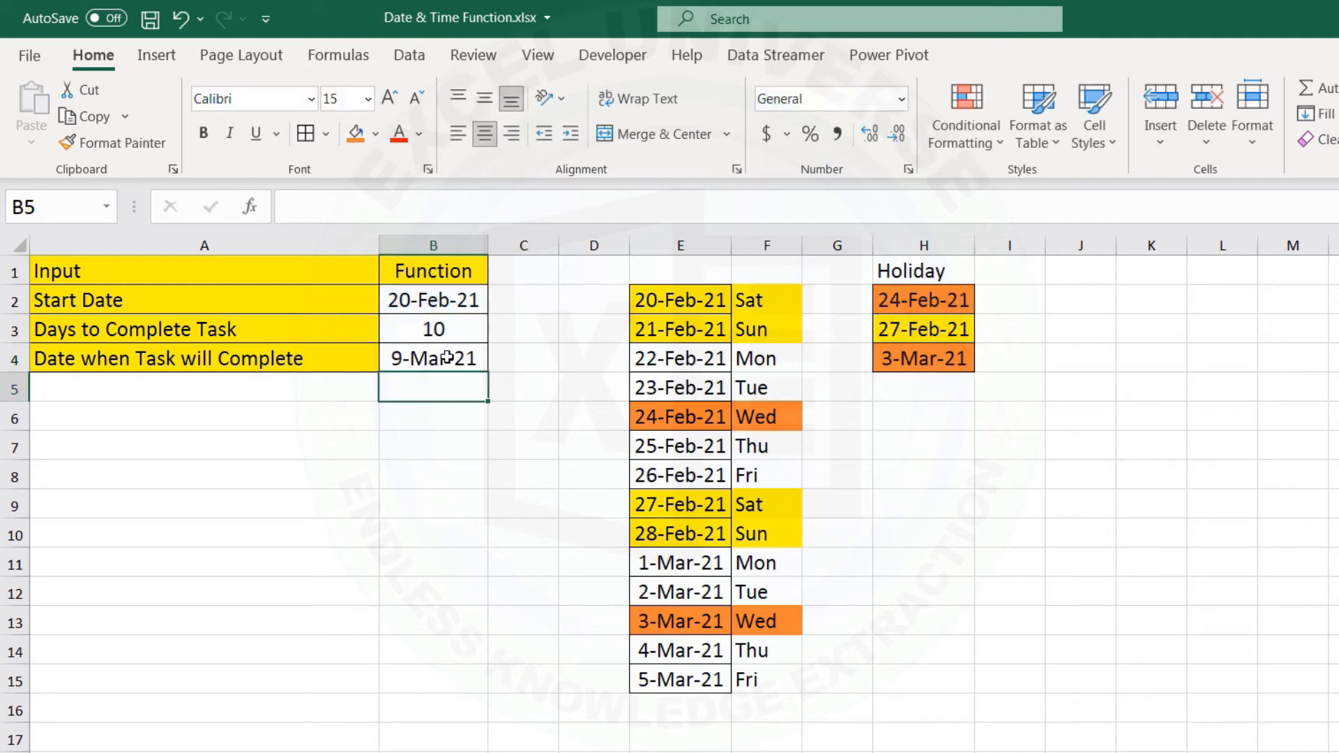
left_click(447, 357)
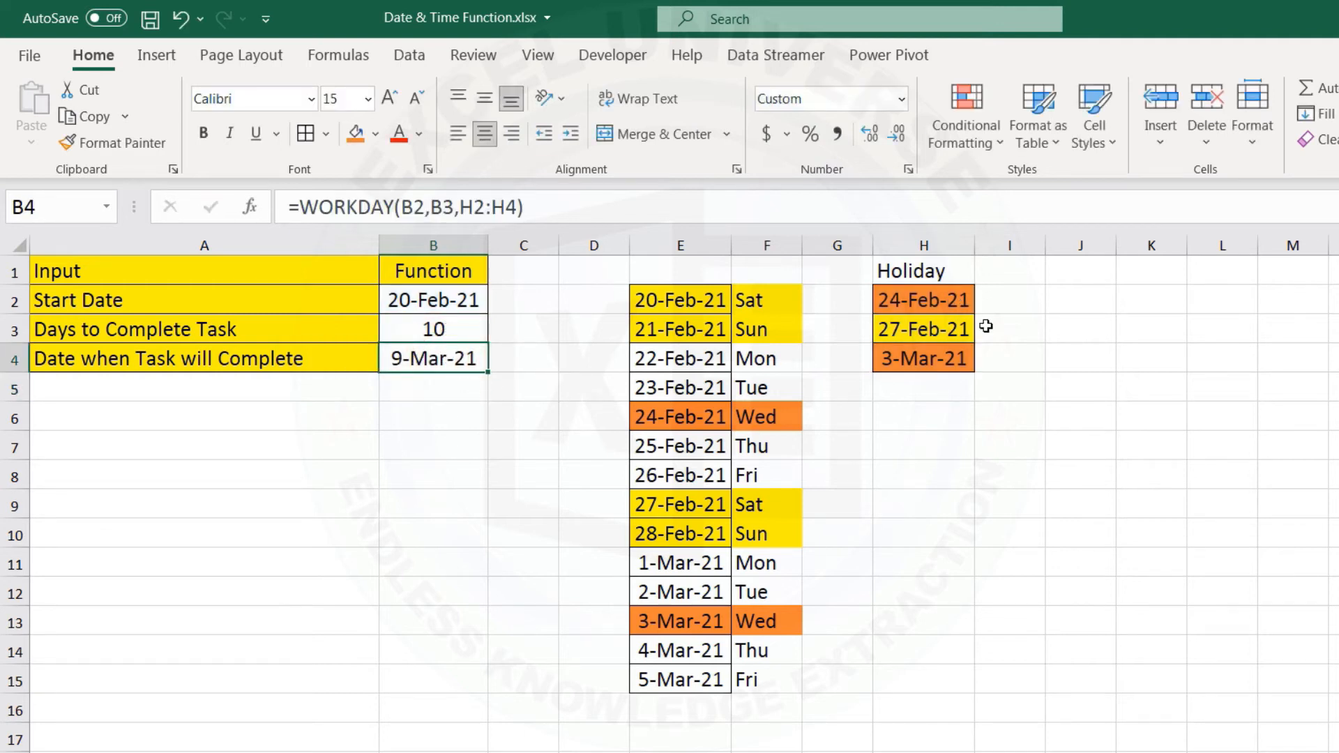
left_click(928, 330)
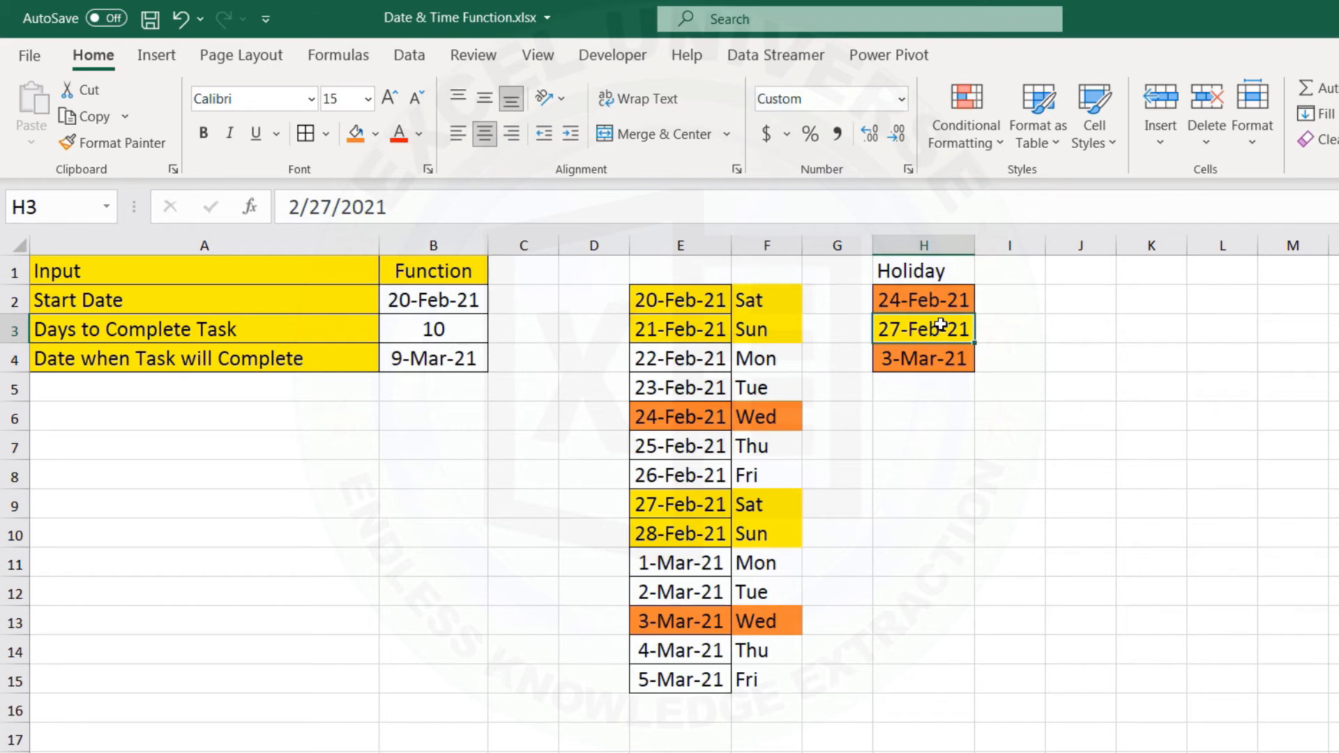
left_click(454, 359)
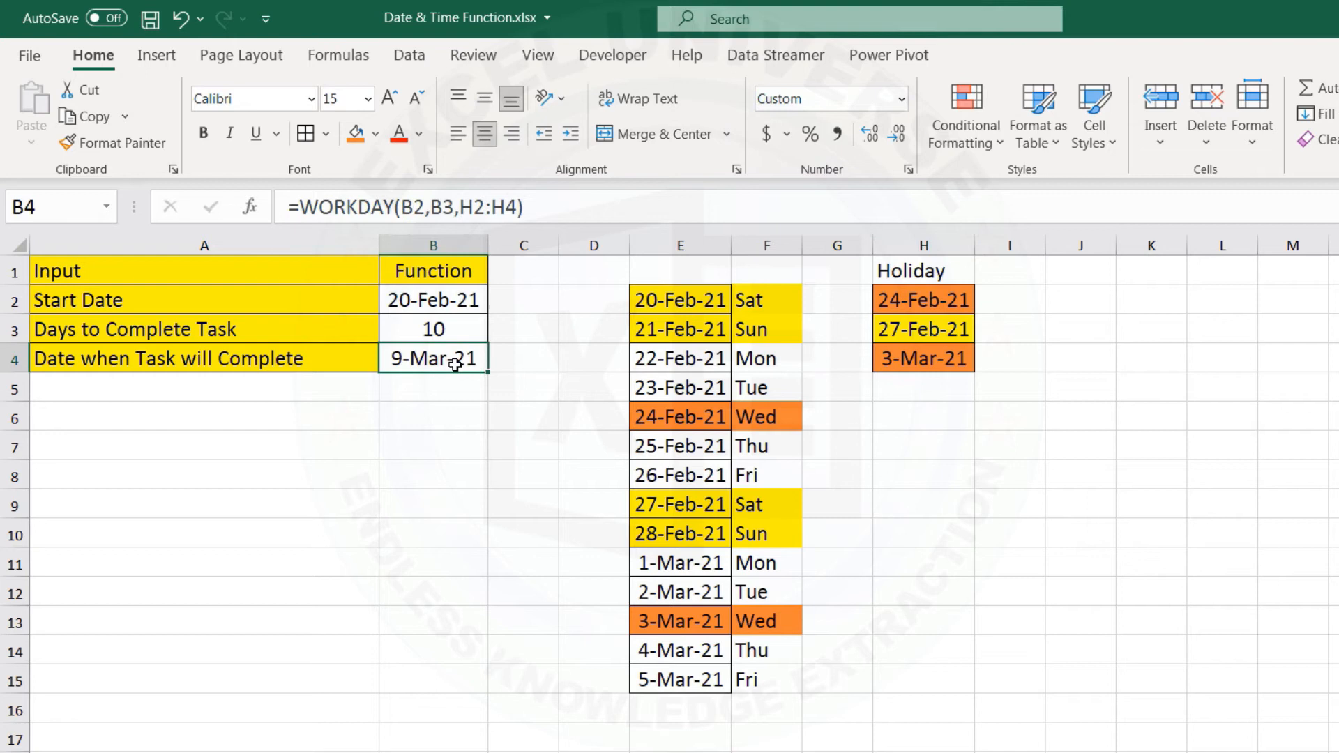
left_click(931, 296)
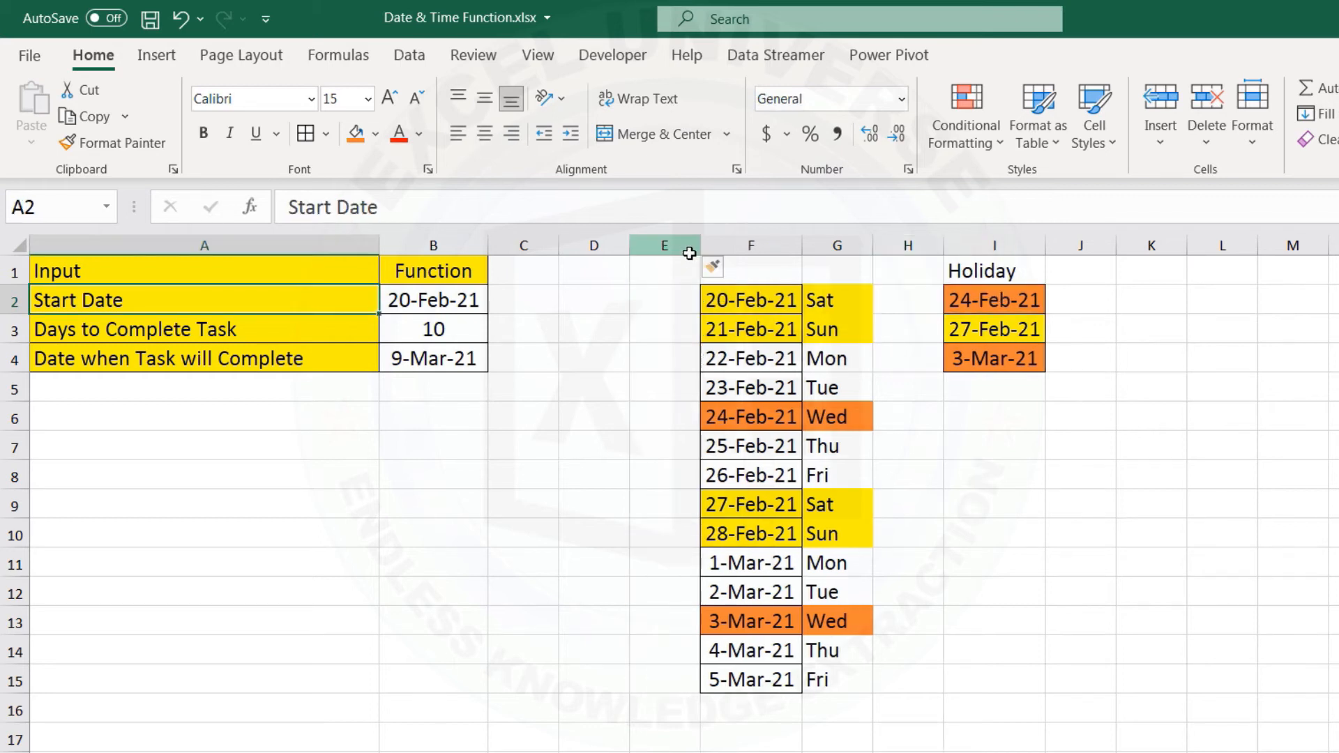
Copy the completion date label from A4 to A6, leaving row 5 empty.
key("Right")
key("Left")
key("Down")
key("Down")
key("ctrl+c")
key("Down")
key("Down")
key("ctrl+v")
Shorten the label in A6 to Date when Task Complete.
key("F2")
key("ctrl+Left")
key("ctrl+shift+Left")
key("BackSpace")
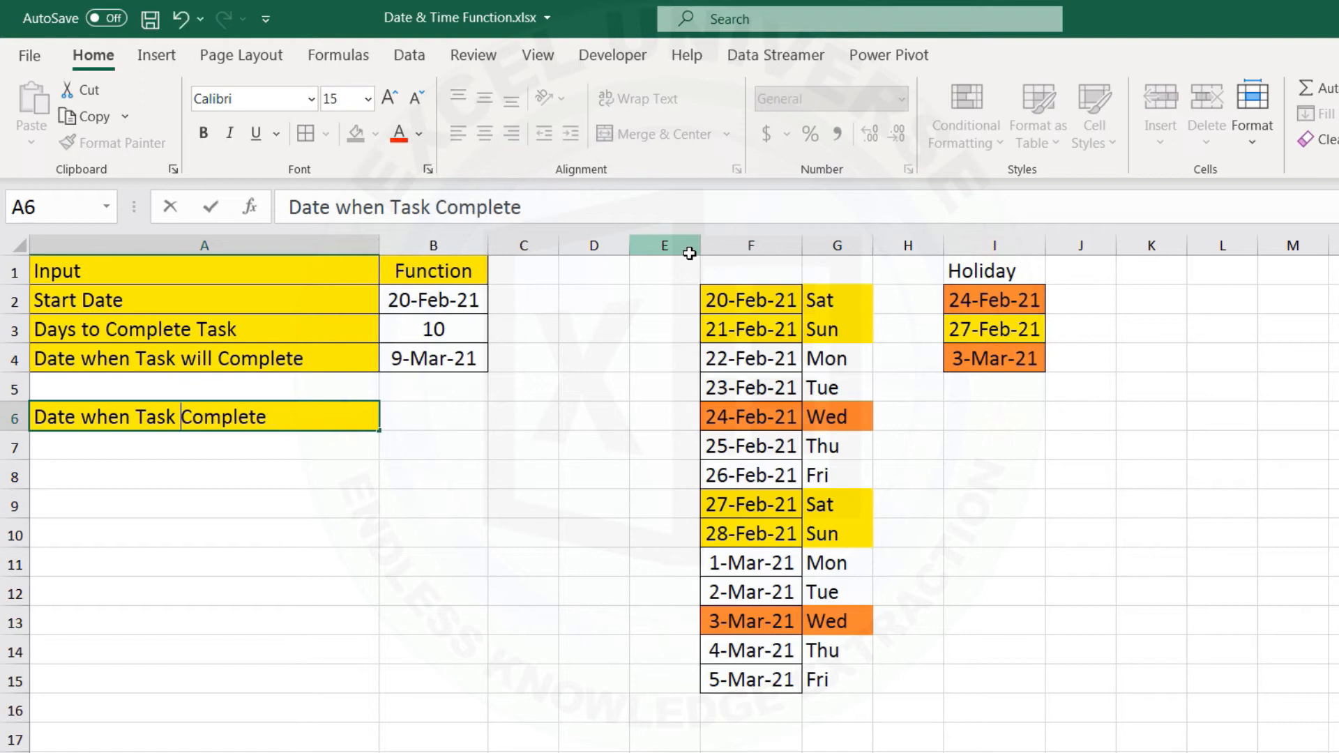
key("ctrl+Return")
Enter the completion date 2/20/2021 in B6 and 17 days in B7.
key("Right")
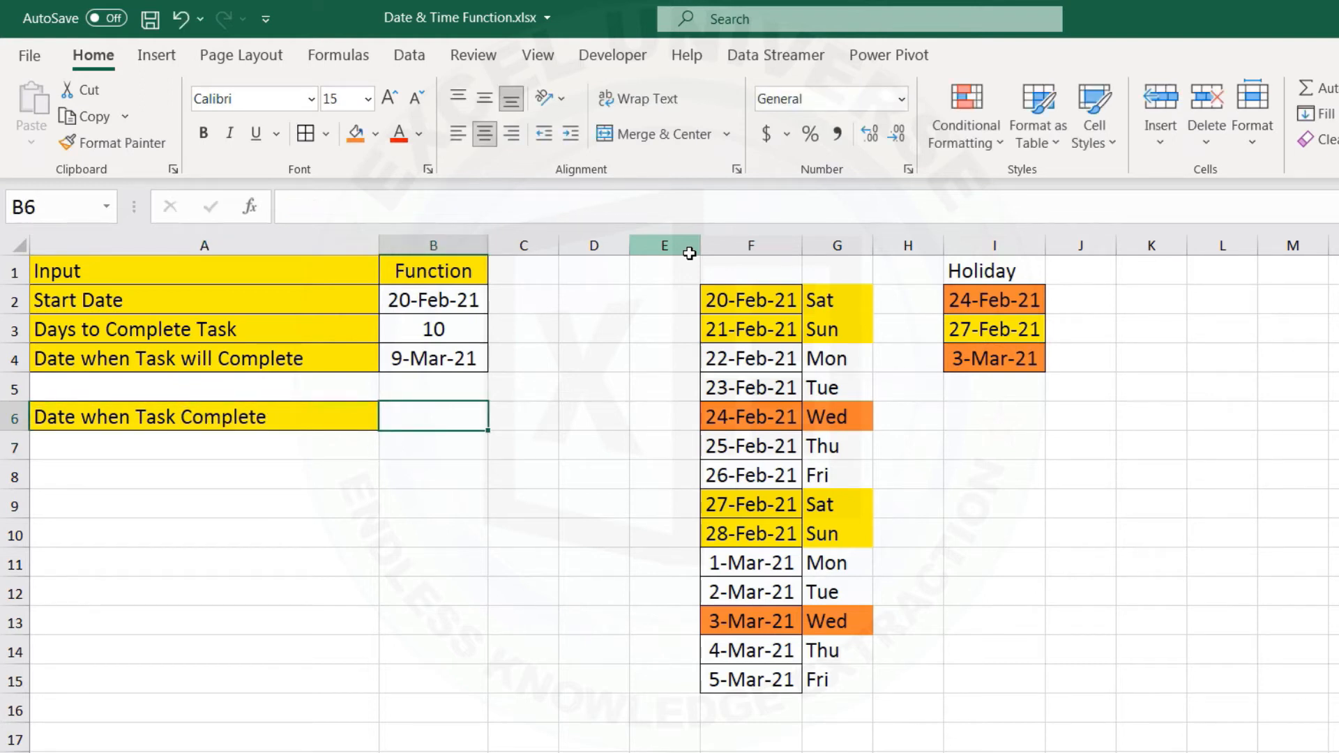
type("2/20/2021")
key("Return")
key("Up")
key("Down")
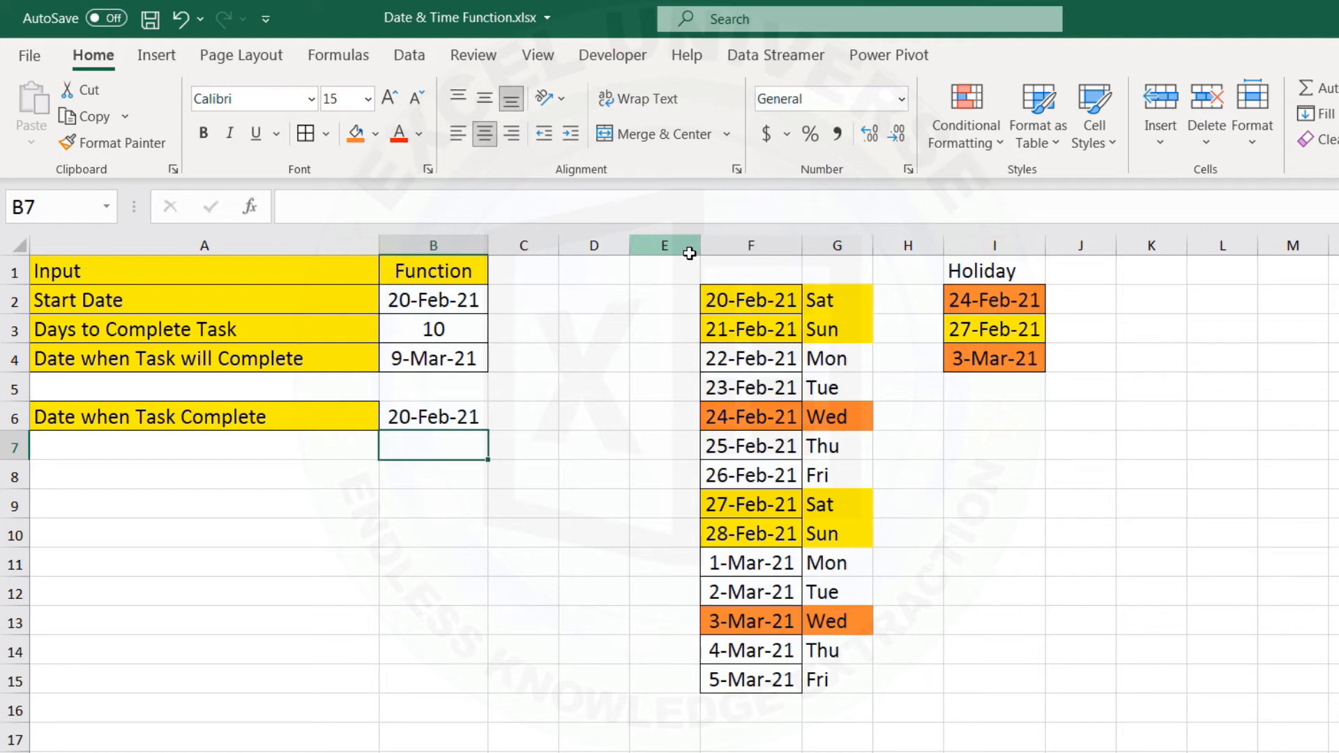
type("17")
key("Return")
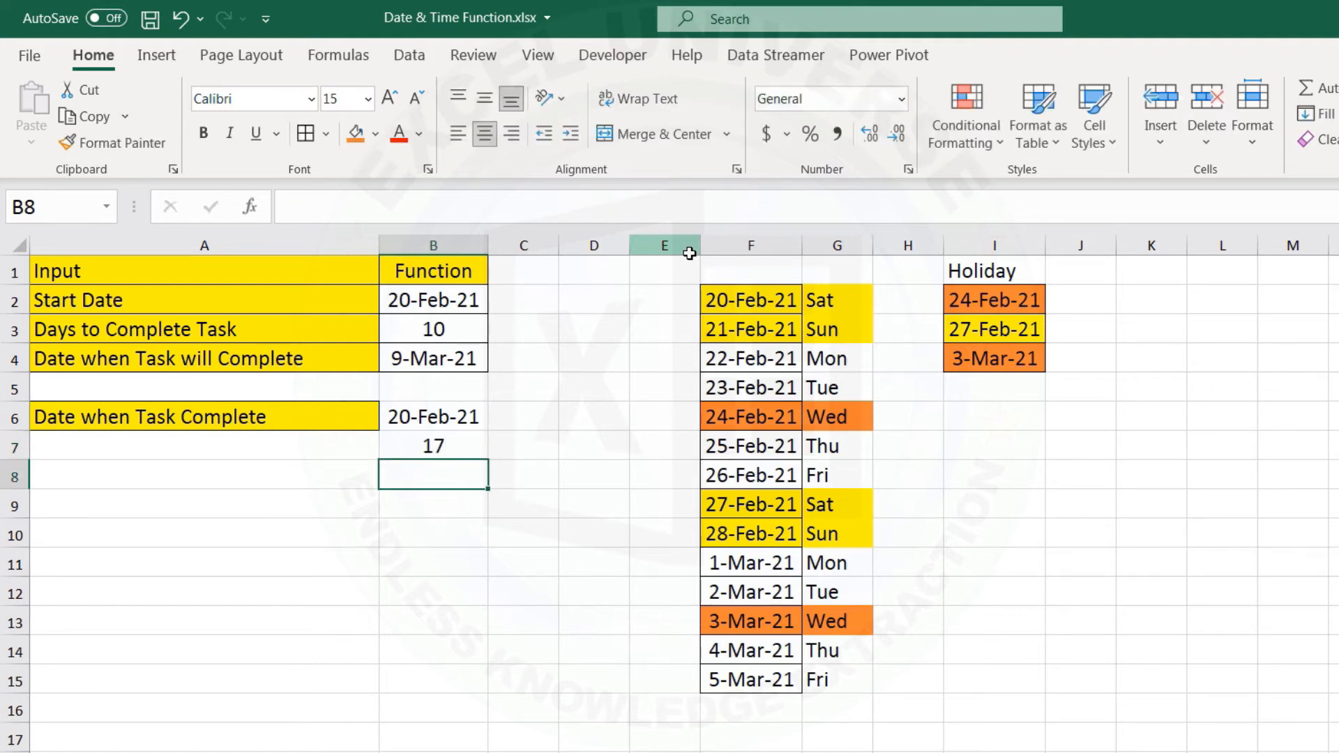
Copy the label Days to Complete Task from A3 to A7.
key("Left")
key("Up")
key("Up")
key("Up")
key("Up")
key("Up")
key("ctrl+c")
left_click(328, 444)
key("ctrl+v")
left_click(439, 446)
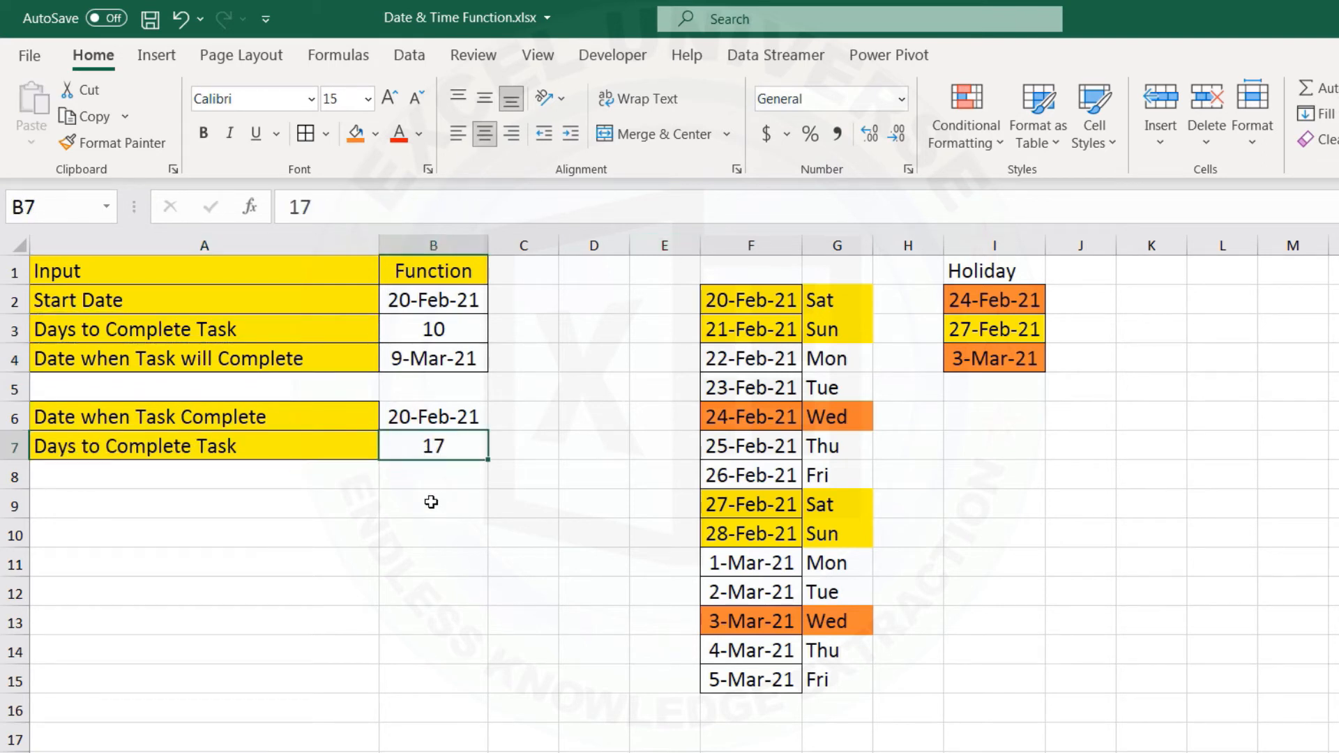
Copy the label Start Date from A2 to A8.
left_click(305, 473)
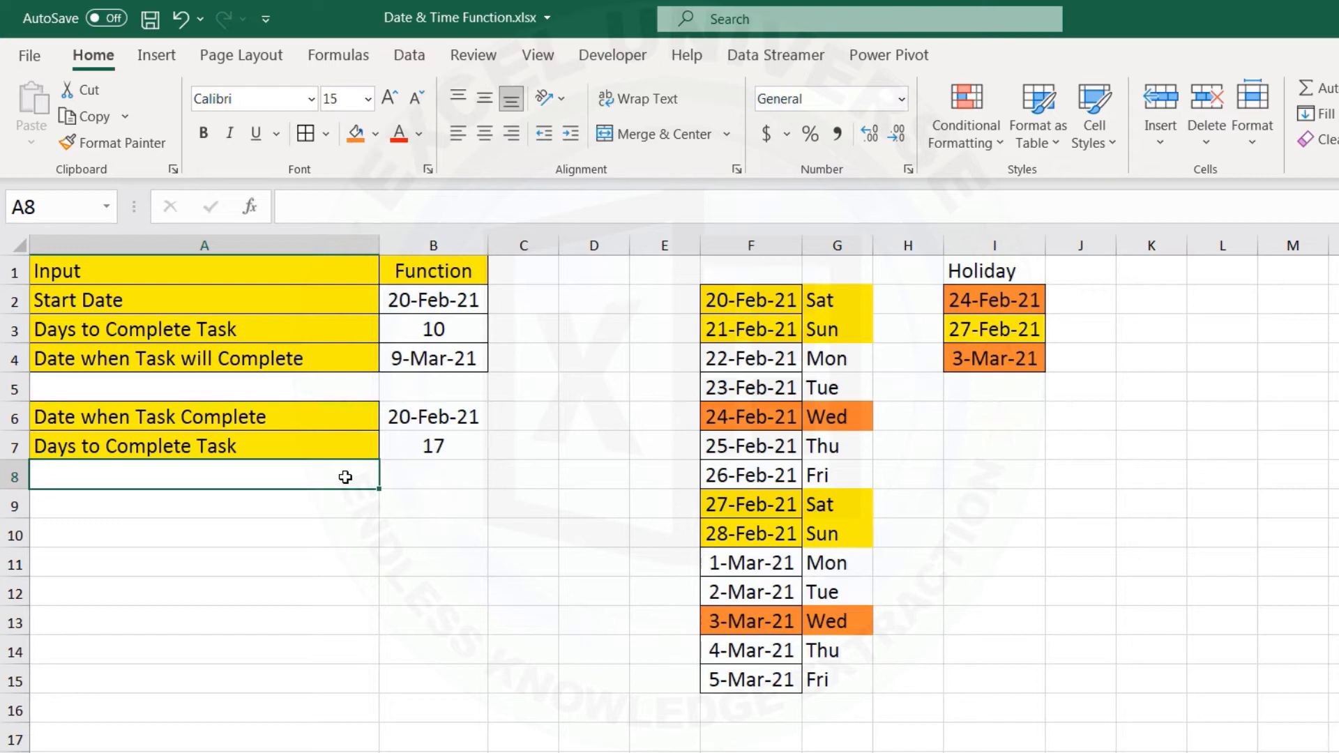
left_click(104, 302)
key("ctrl+c")
left_click(212, 480)
key("ctrl+v")
key("Escape")
Enter the formula =WORKDAY(B6,B7) in B8 to calculate the start date.
left_click(477, 468)
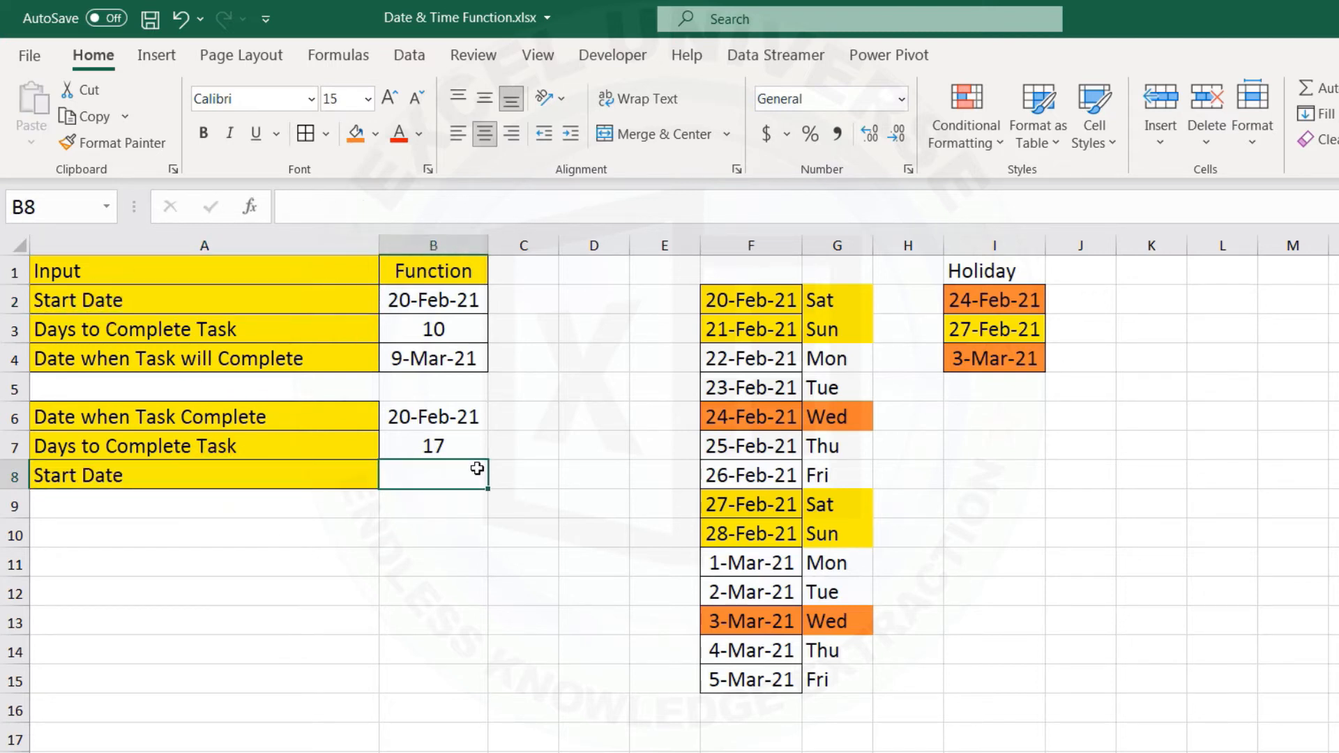
type("=workday")
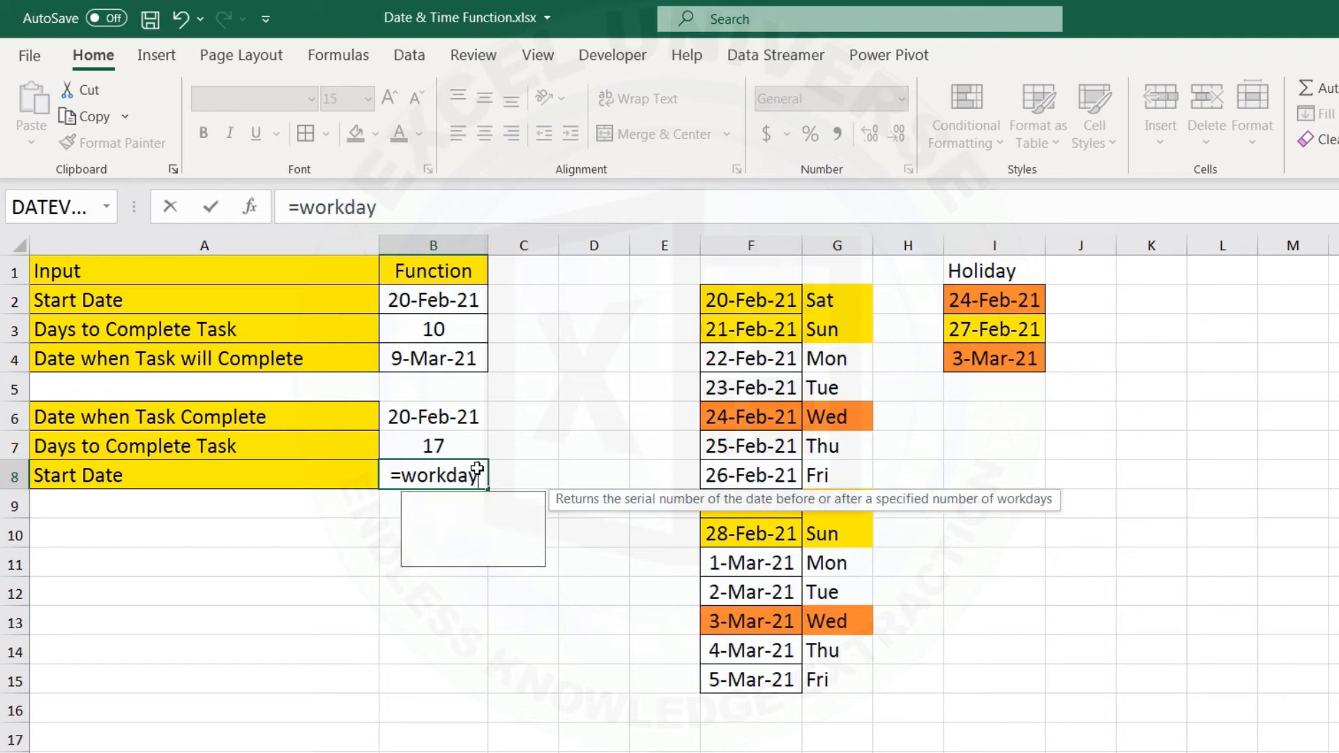
key("Tab")
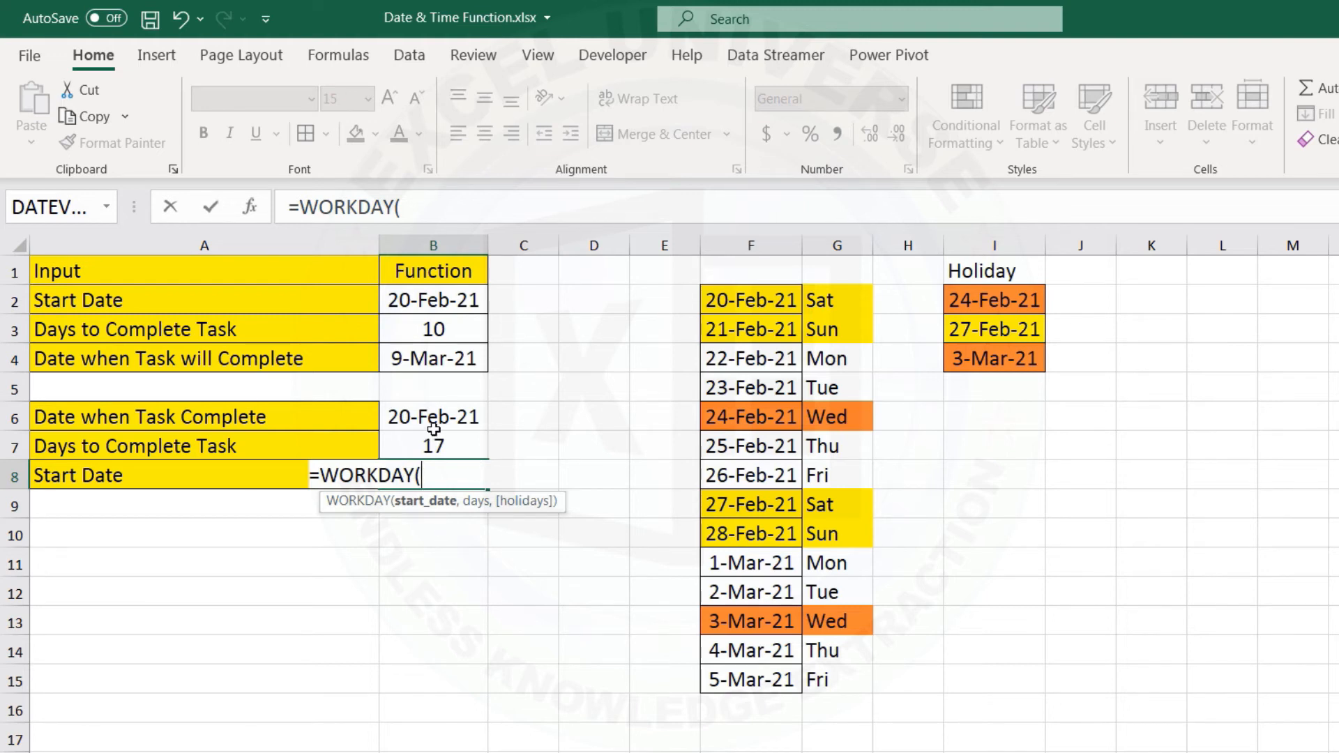
left_click(418, 408)
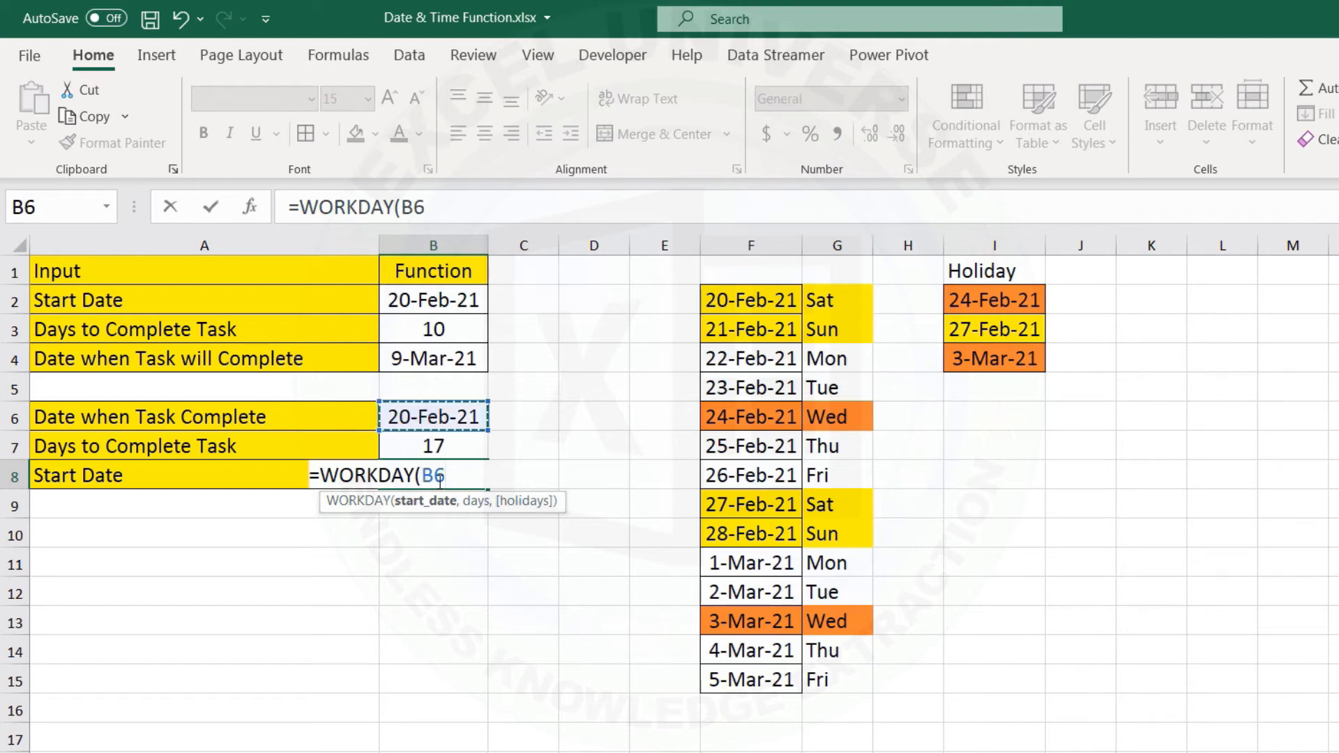
type(",")
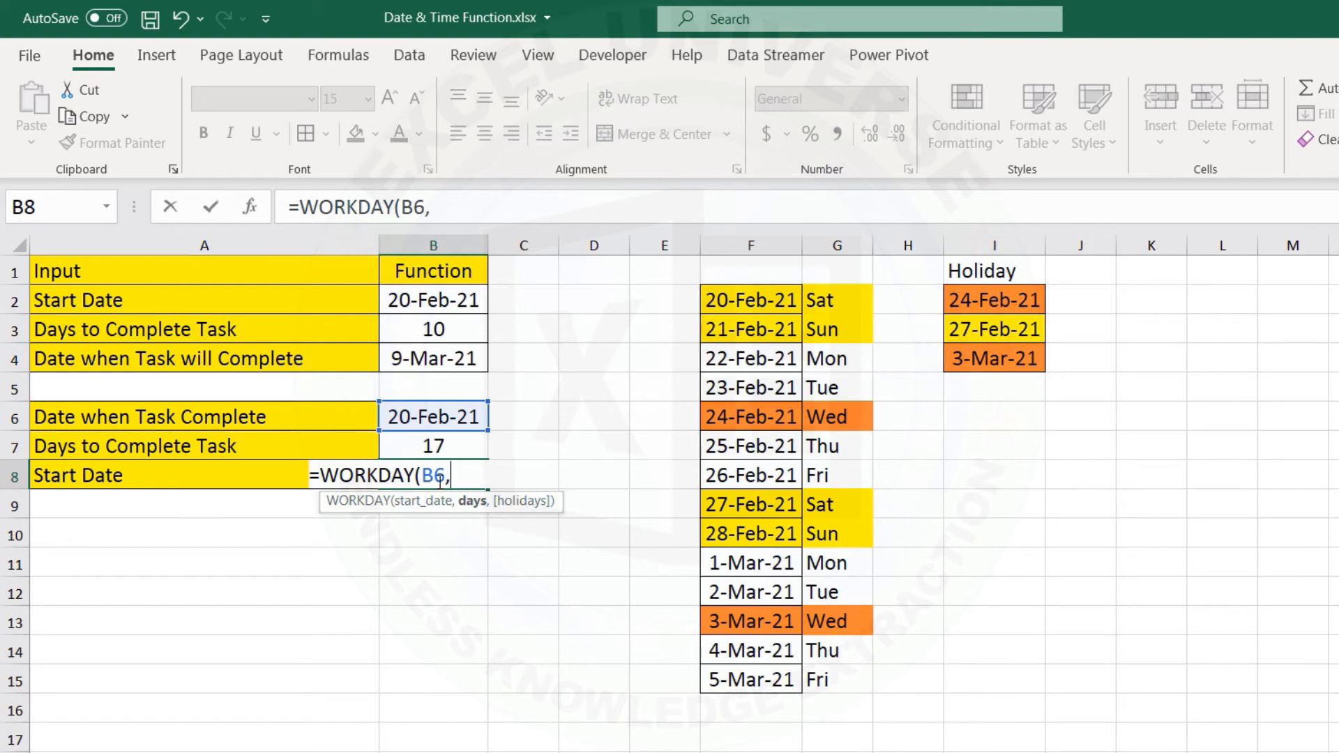
left_click(450, 447)
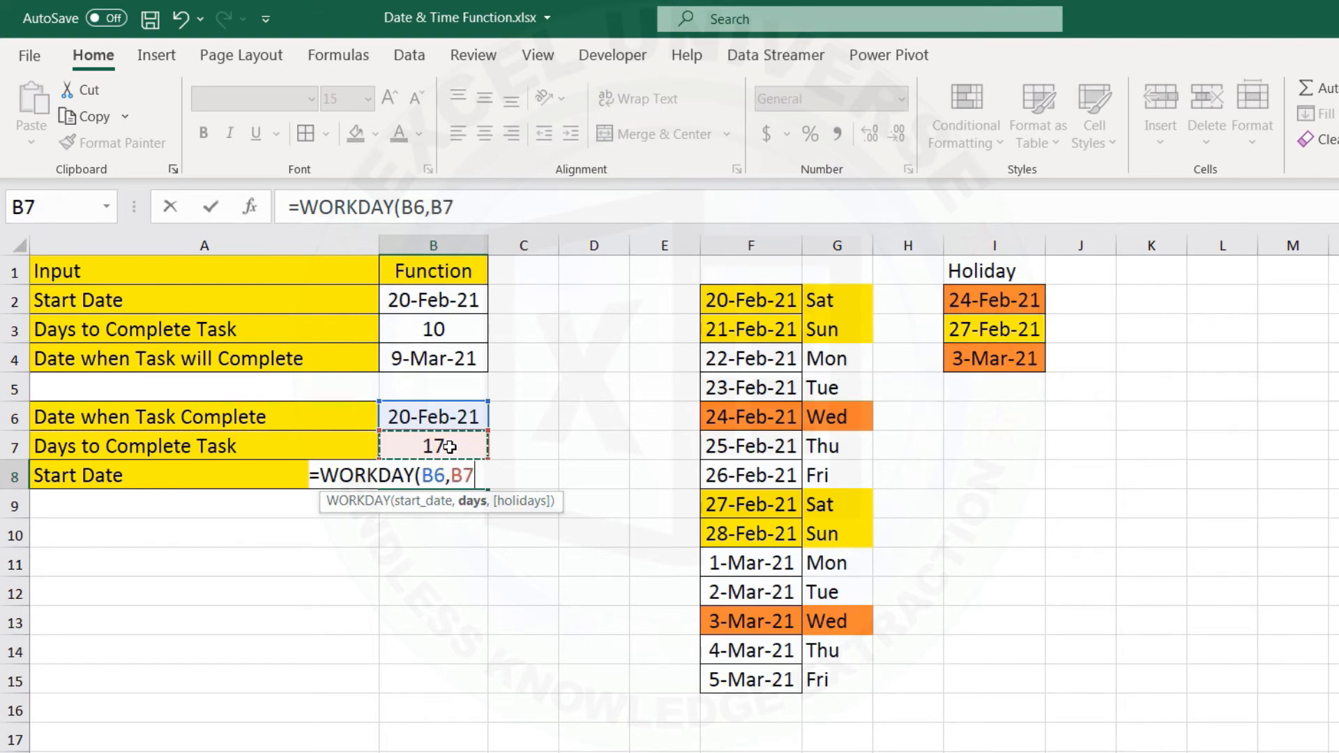
type(")")
key("Return")
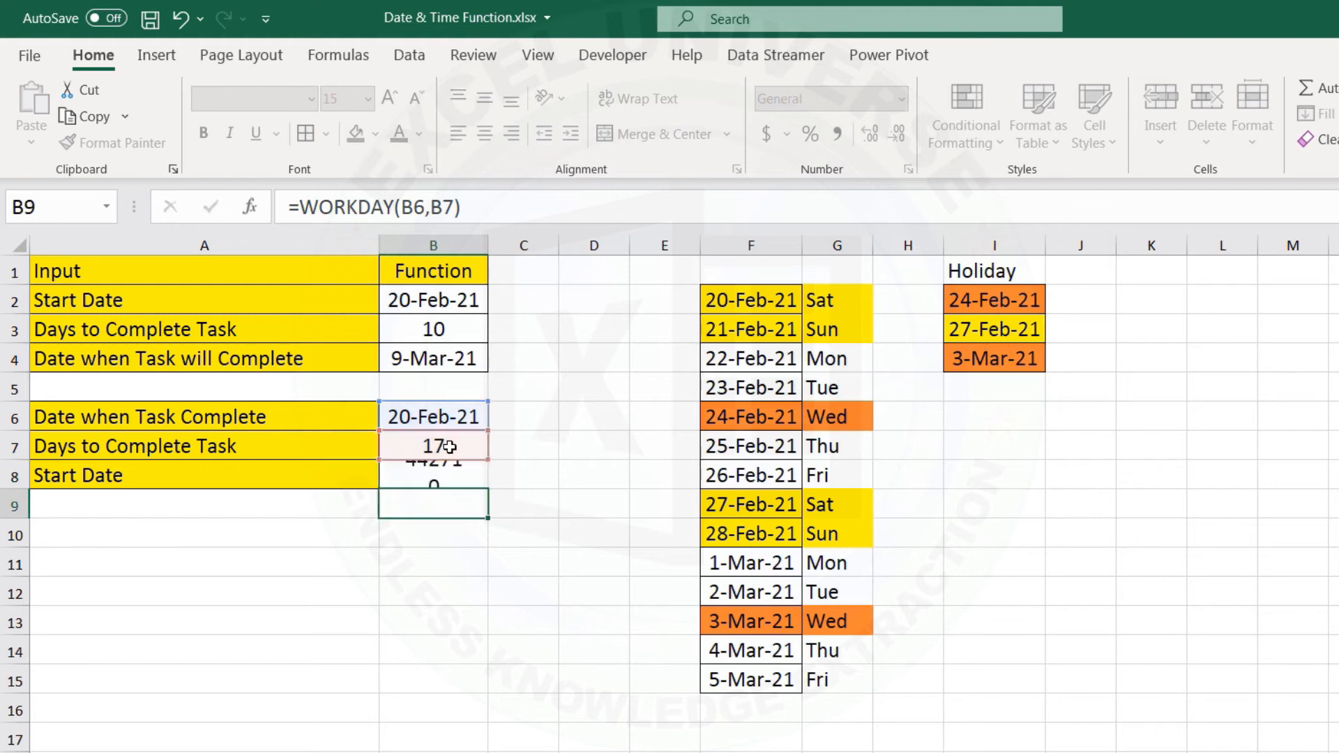
Show the B8 result as a date by copying the date format of B6 onto it.
key("Up")
left_click(462, 416)
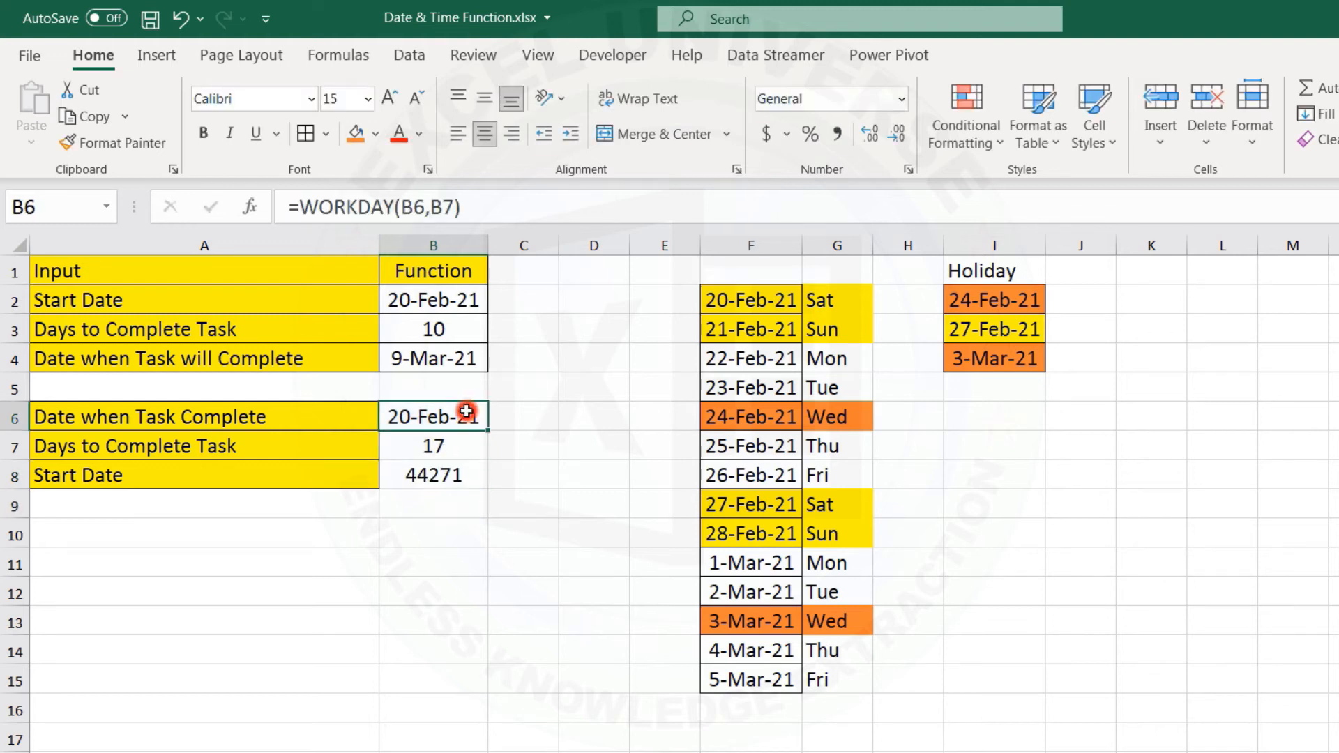
key("ctrl+shift+3")
left_click(115, 143)
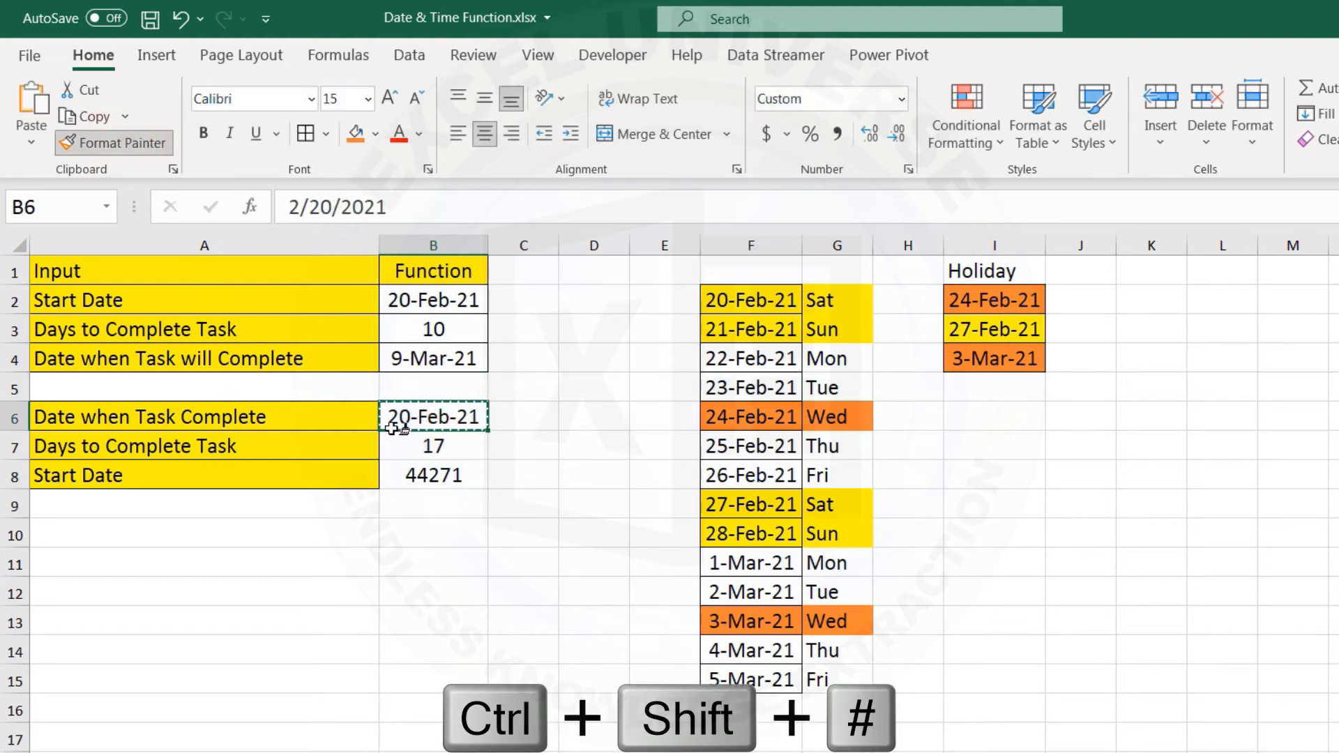
left_click(438, 473)
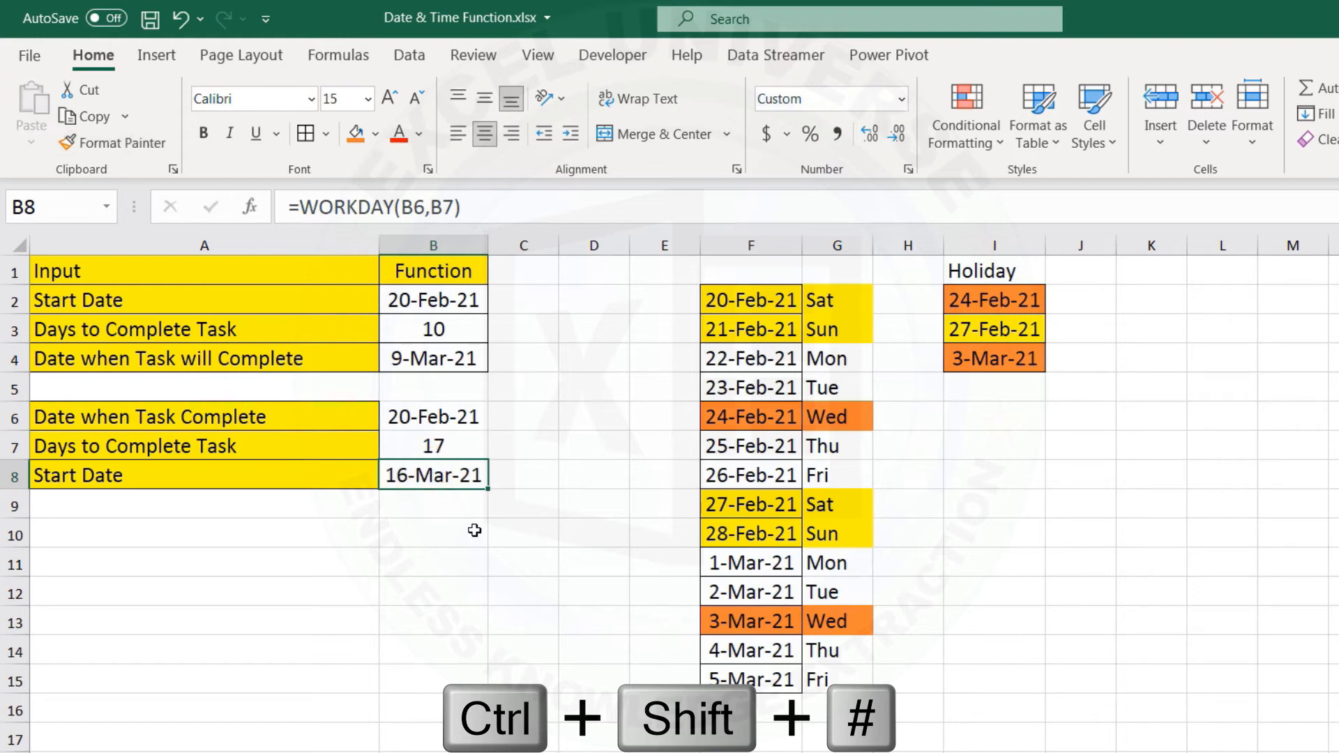
Apply borders around all cells in B6:B8.
left_click_drag(460, 405, 458, 472)
left_click(458, 472)
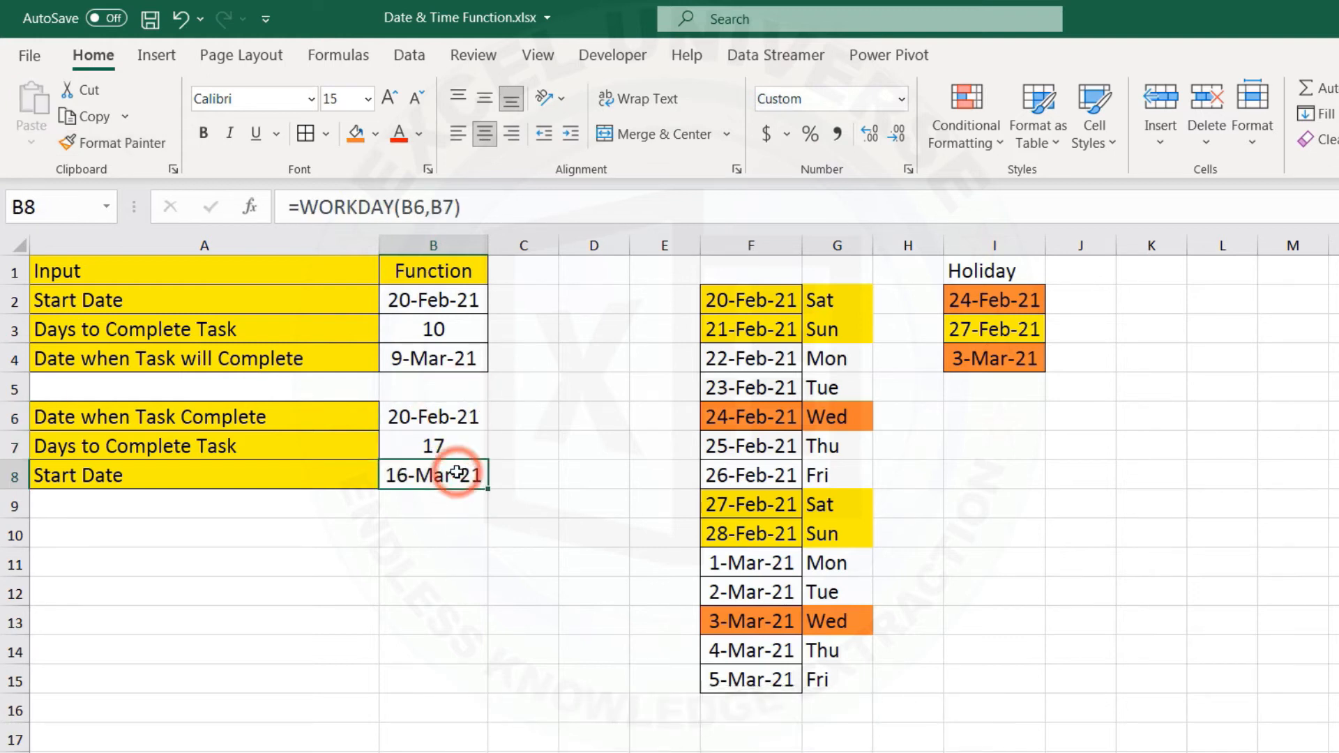
key("ctrl+a")
left_click(452, 472)
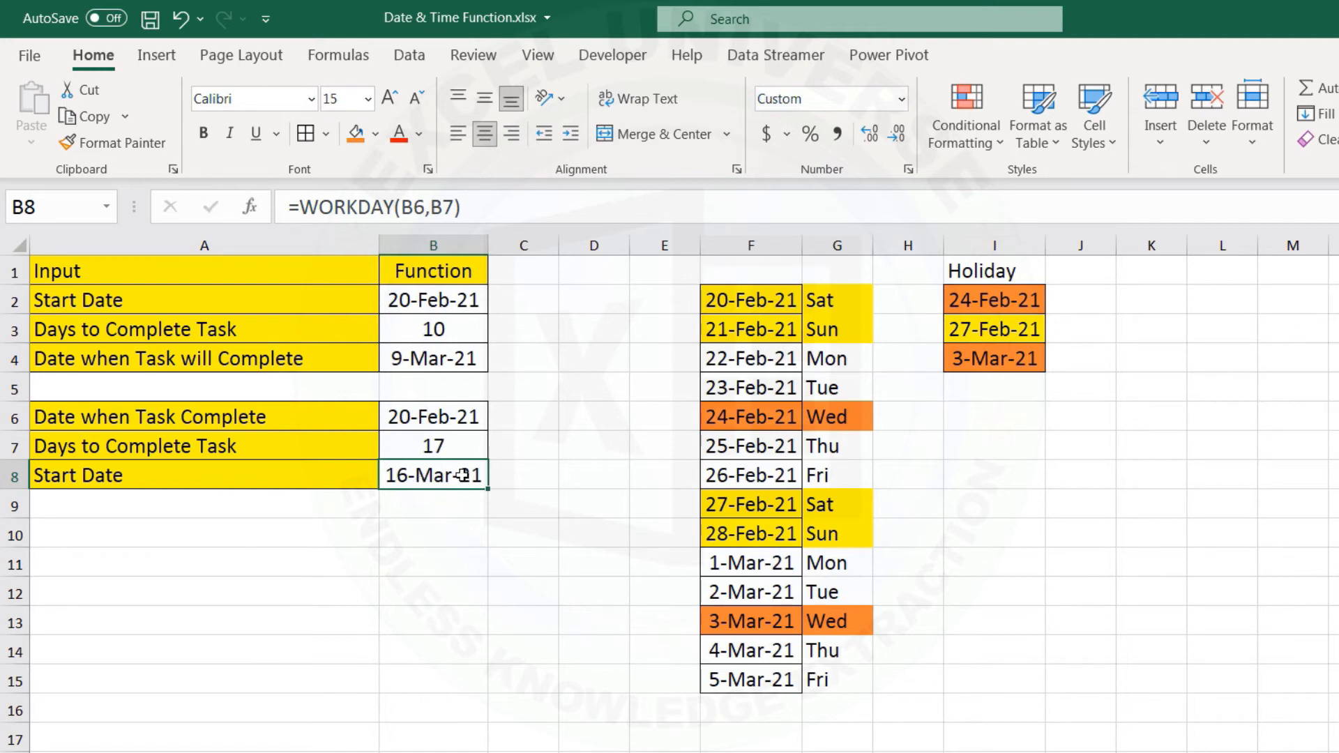
Set the days to complete the task in B7 to -17 so that WORKDAY counts backwards.
left_click(441, 448)
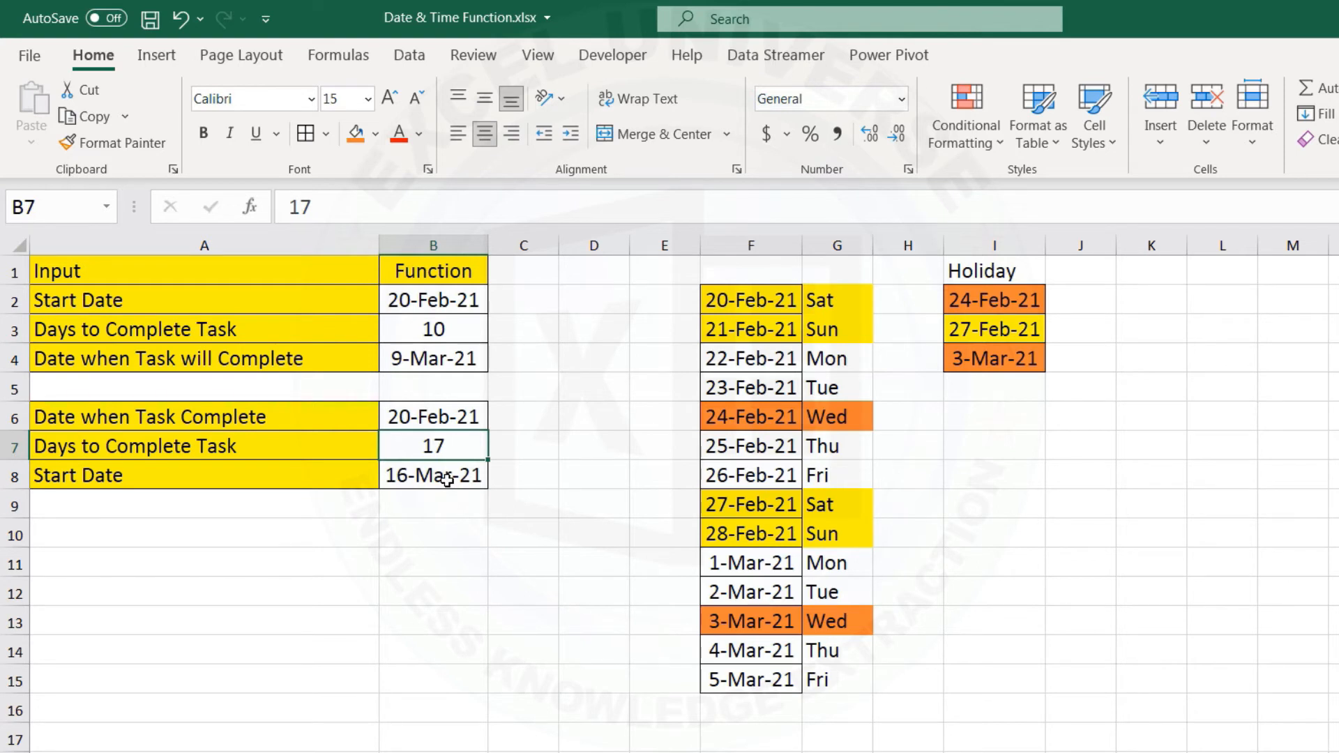
type("-17")
key("Return")
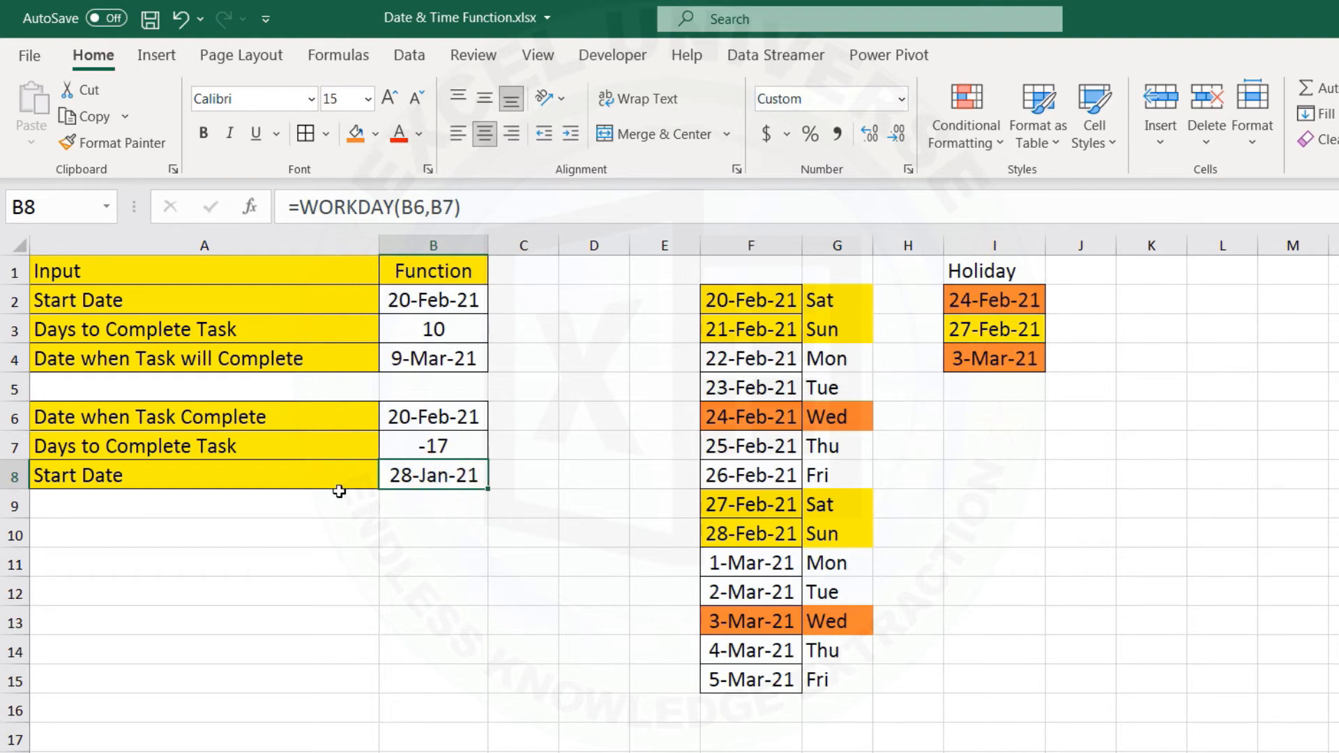
Set the days to complete the task in B7 to -20.
left_click(465, 446)
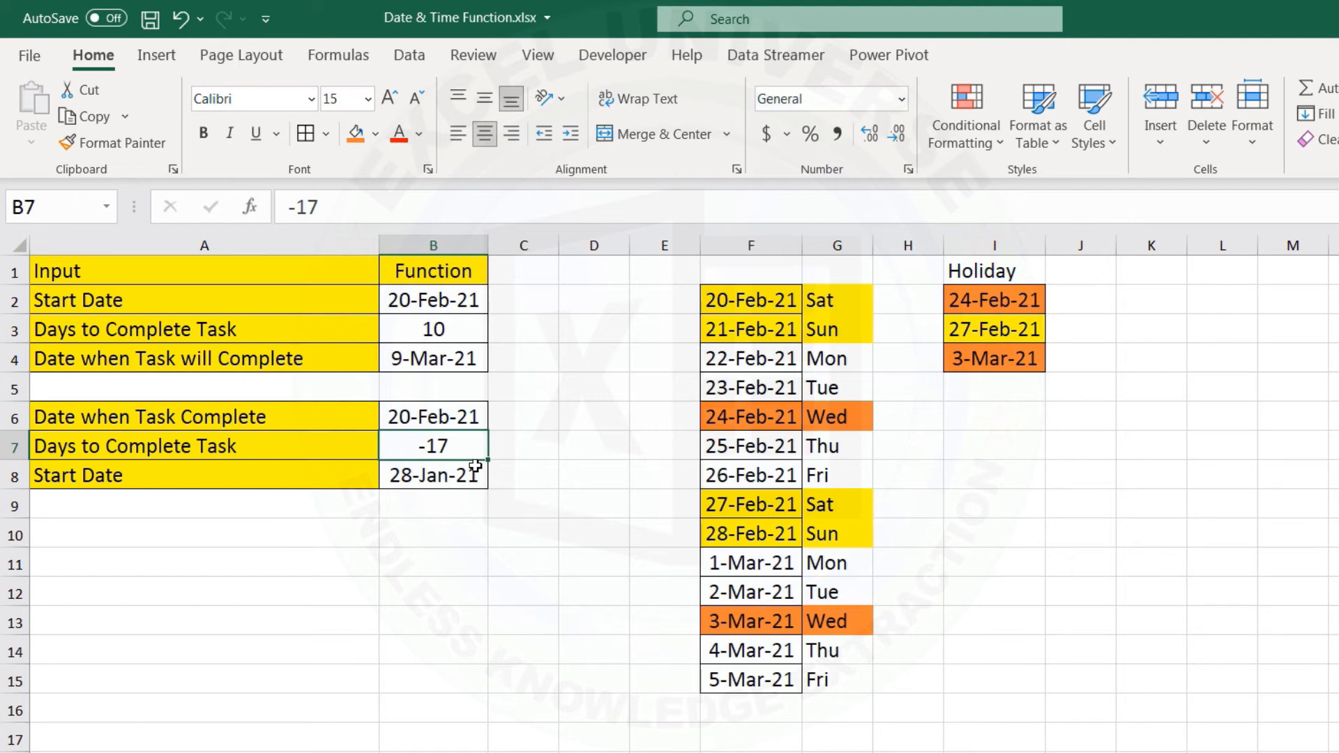
type("-20")
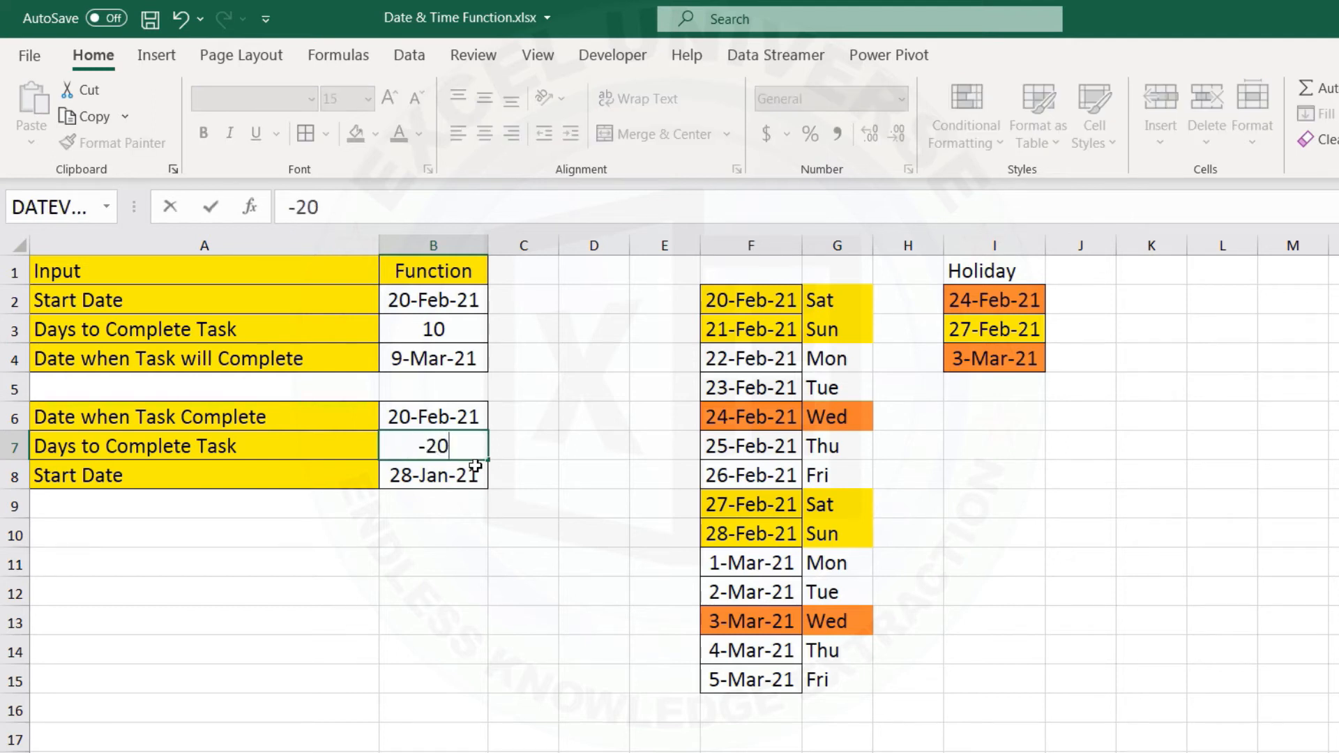
key("Return")
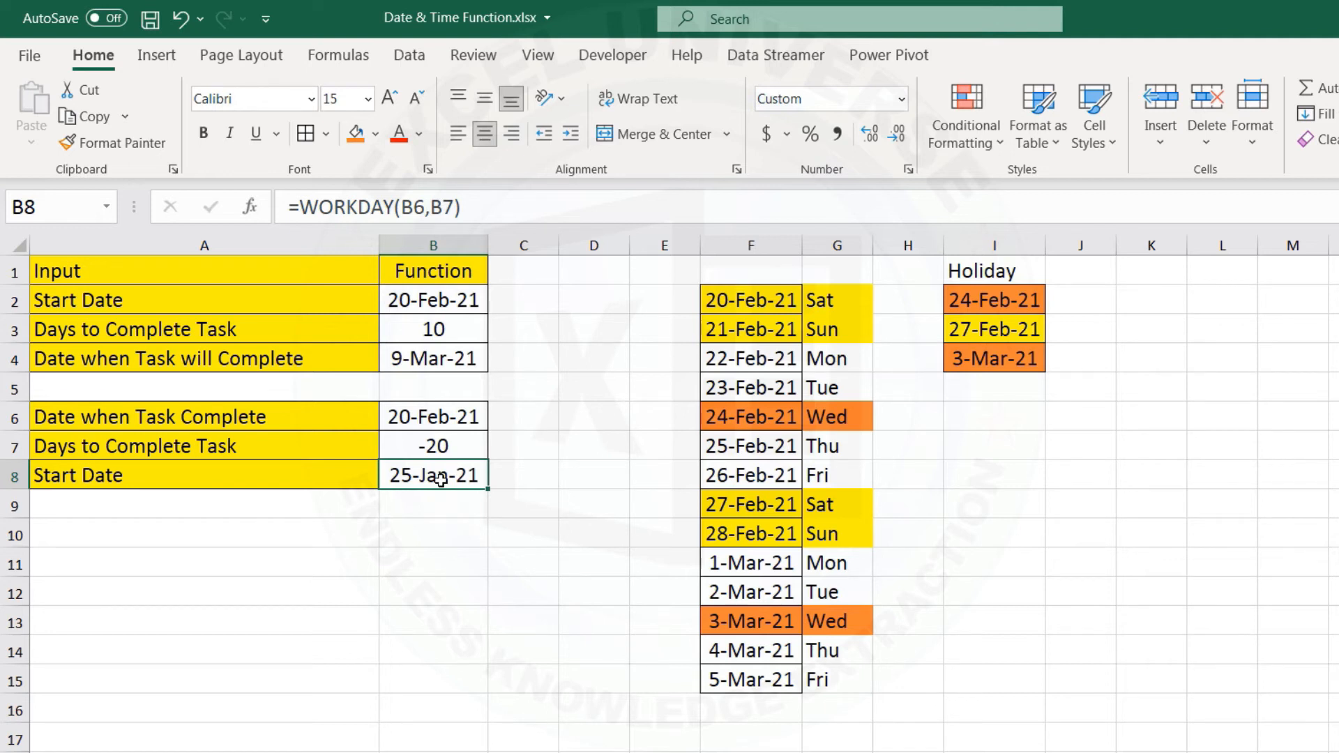
Add J2:J4 as the holidays argument of the WORKDAY formula in B8.
left_click(464, 476)
double_click(464, 477)
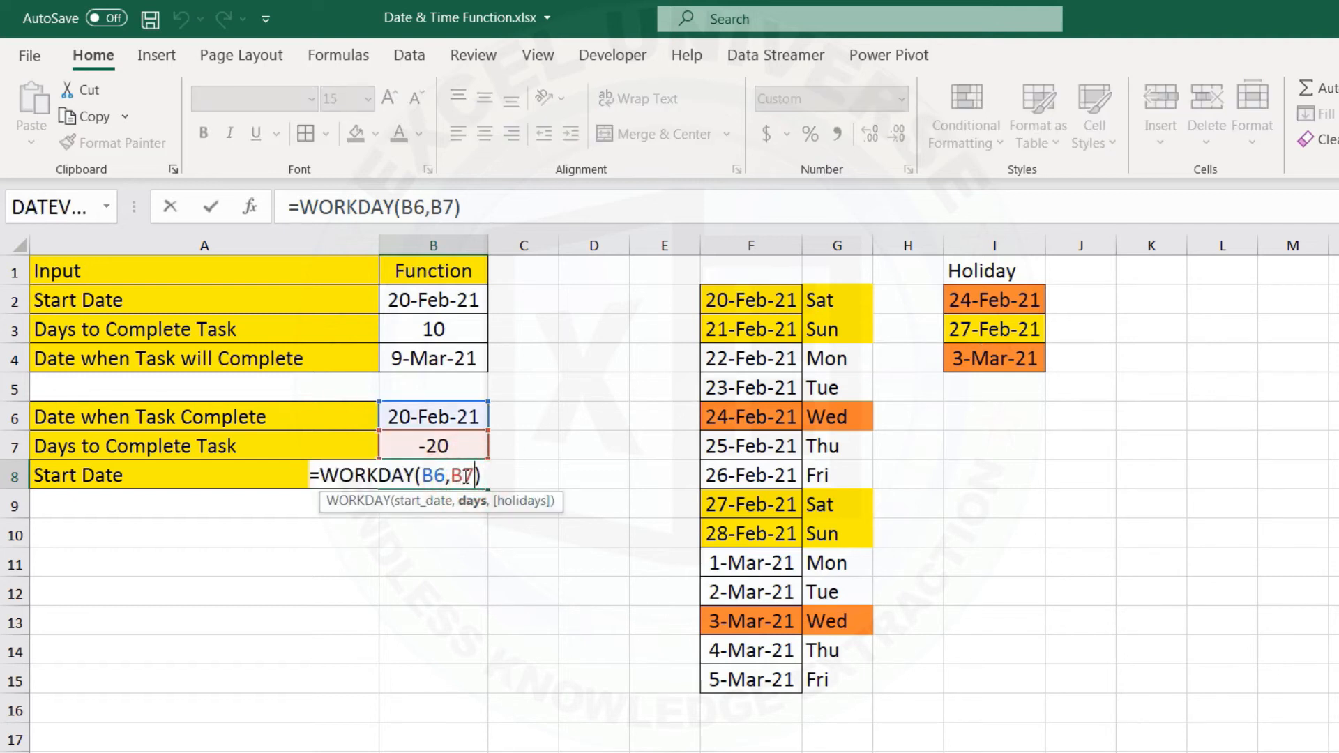
type(",")
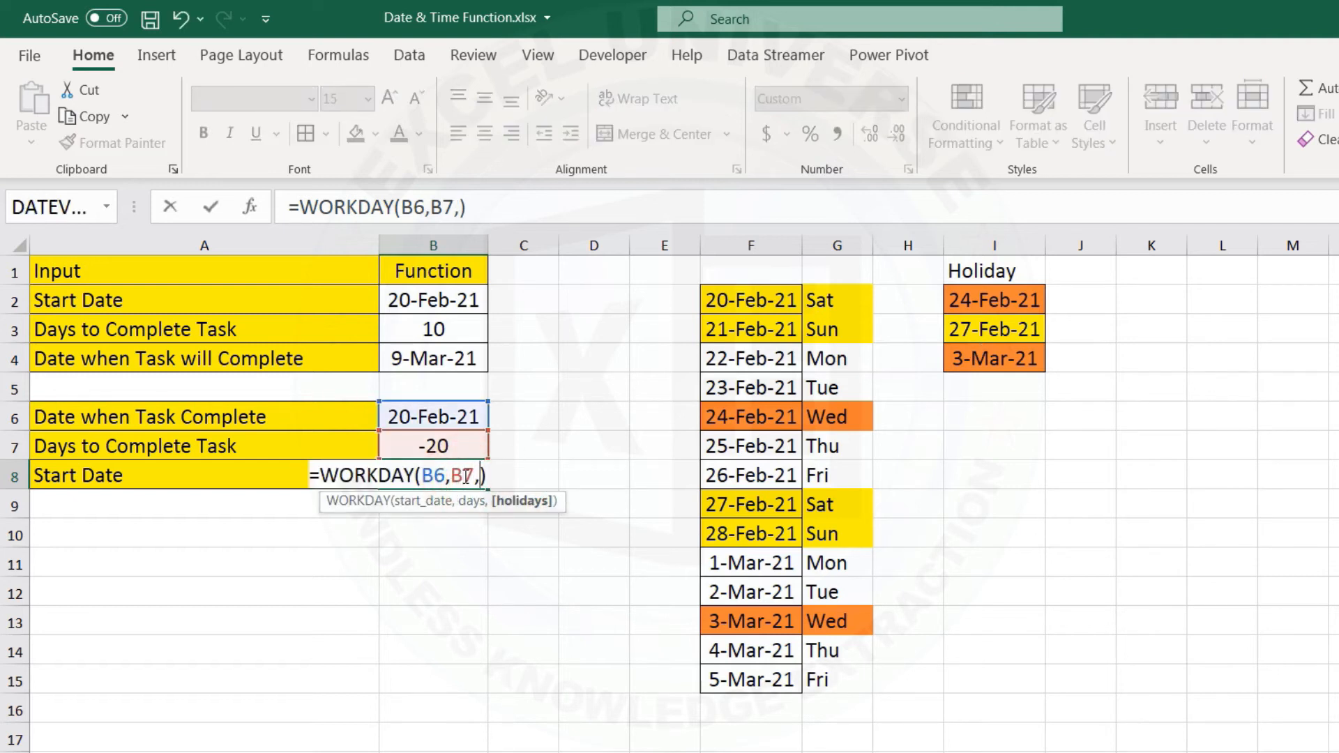
left_click_drag(1080, 300, 1094, 360)
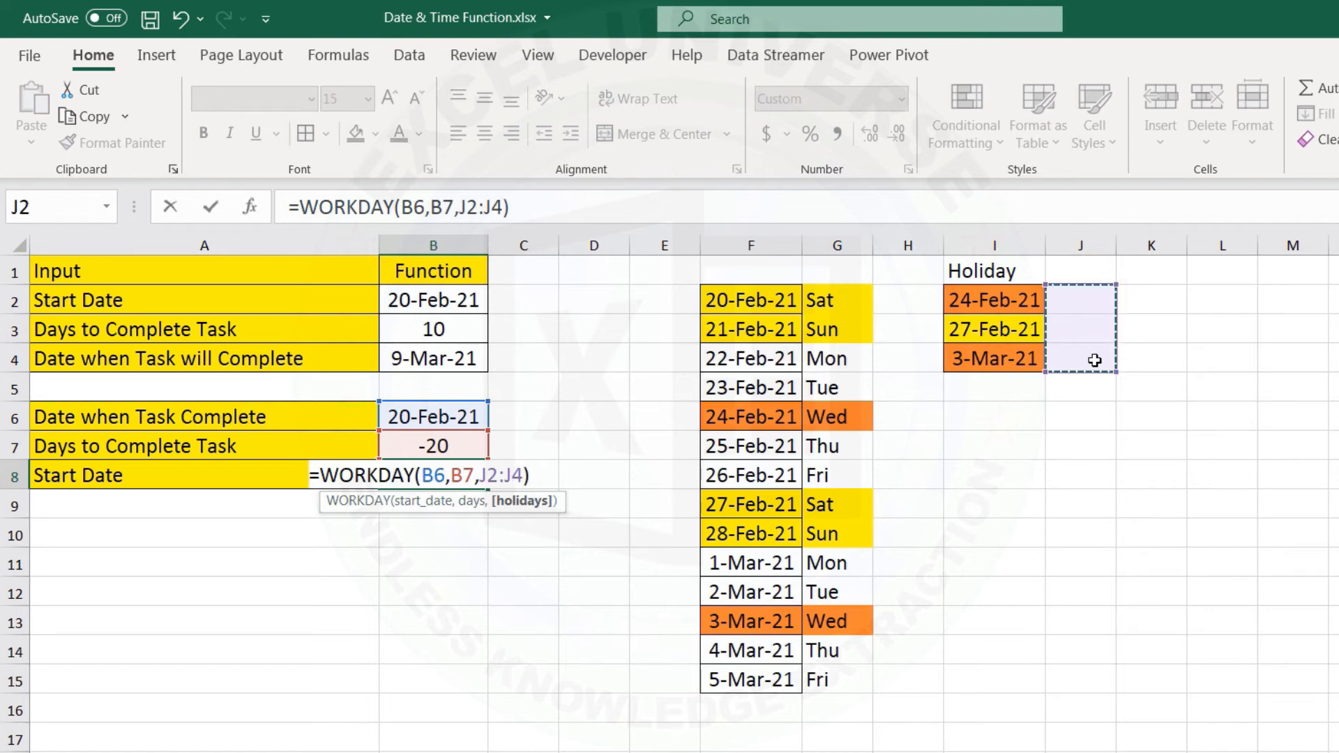
key("Return")
key("Up")
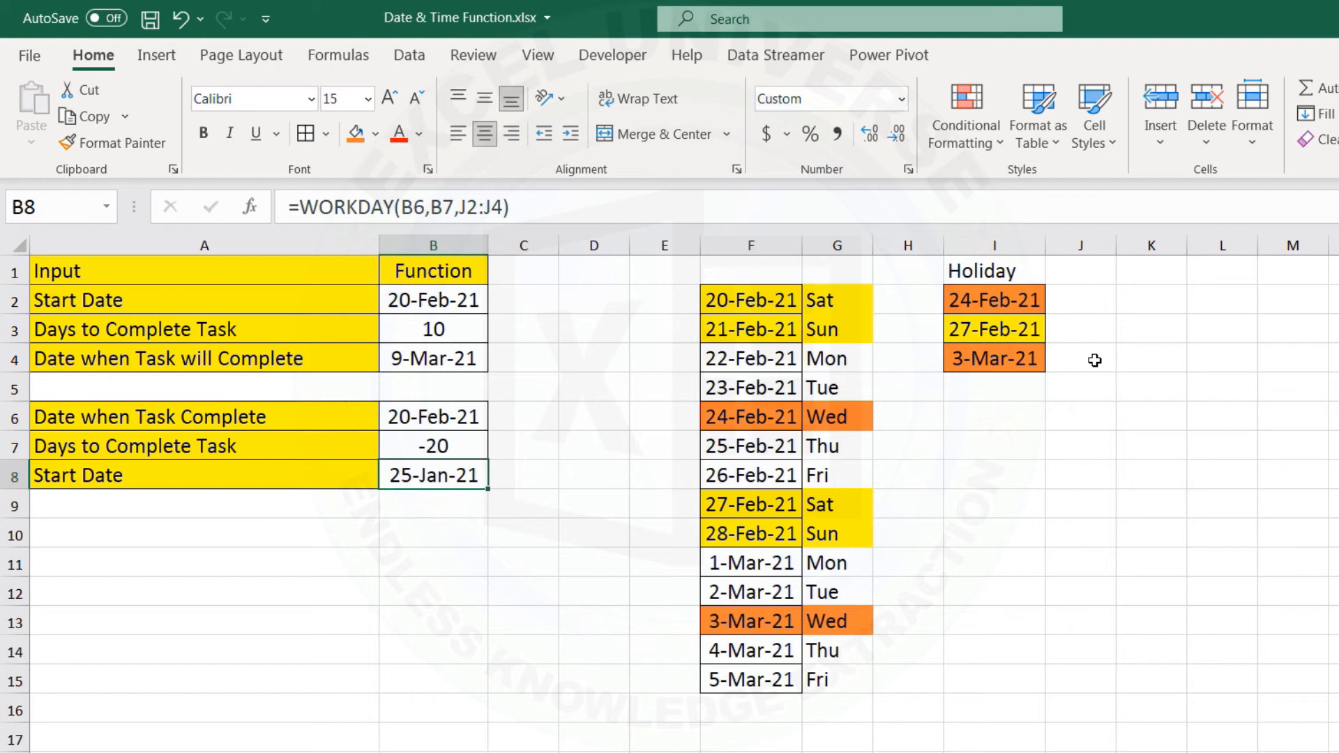
Enter 26 Jan as a holiday in J2, shown as a day-month-year date, and fit the column width to it.
left_click(1090, 302)
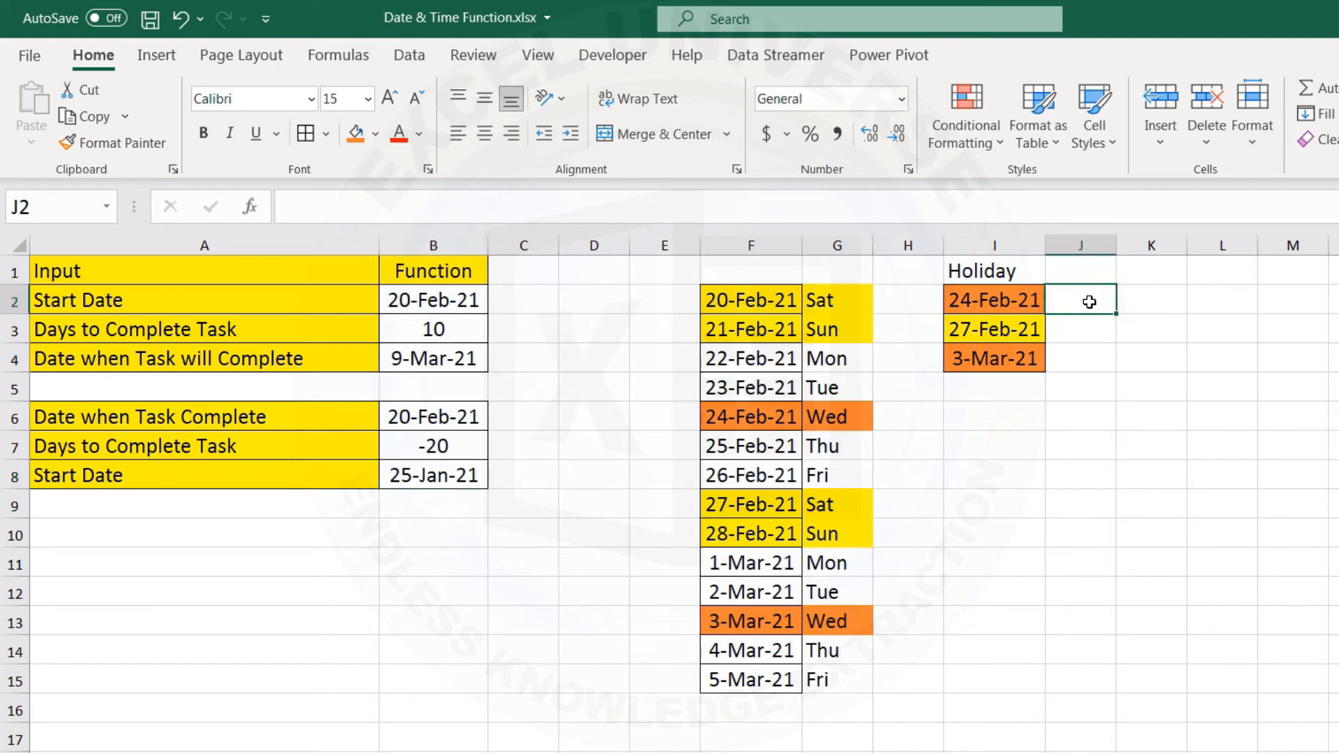
type("26 Jan")
key("Return")
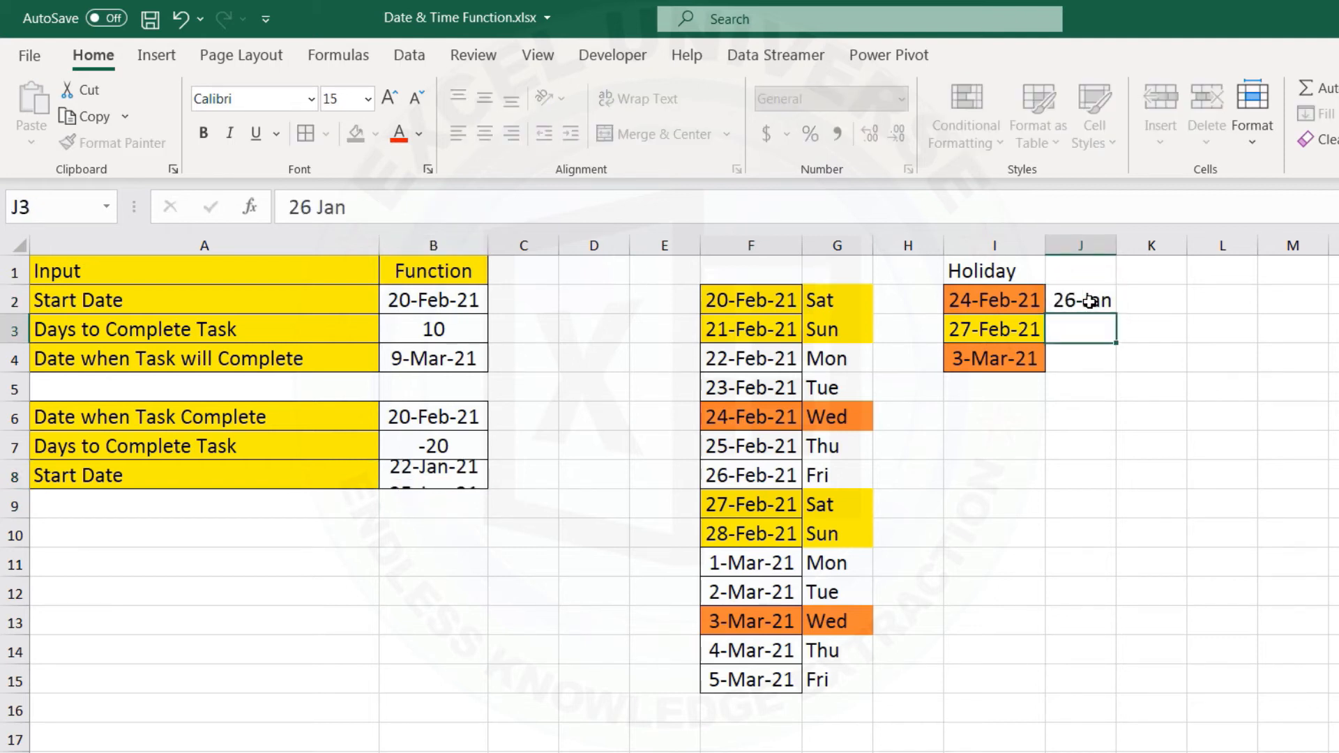
left_click(1098, 299)
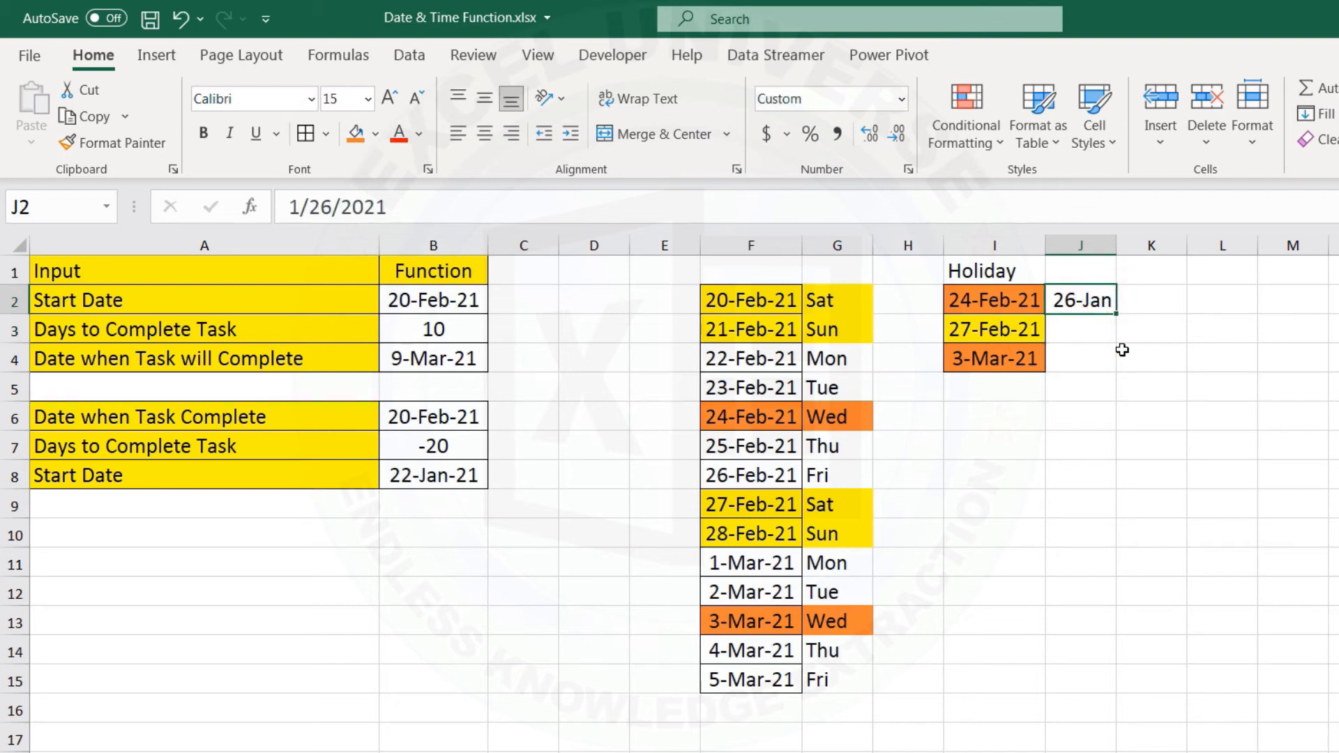
key("alt+h")
key("o")
key("i")
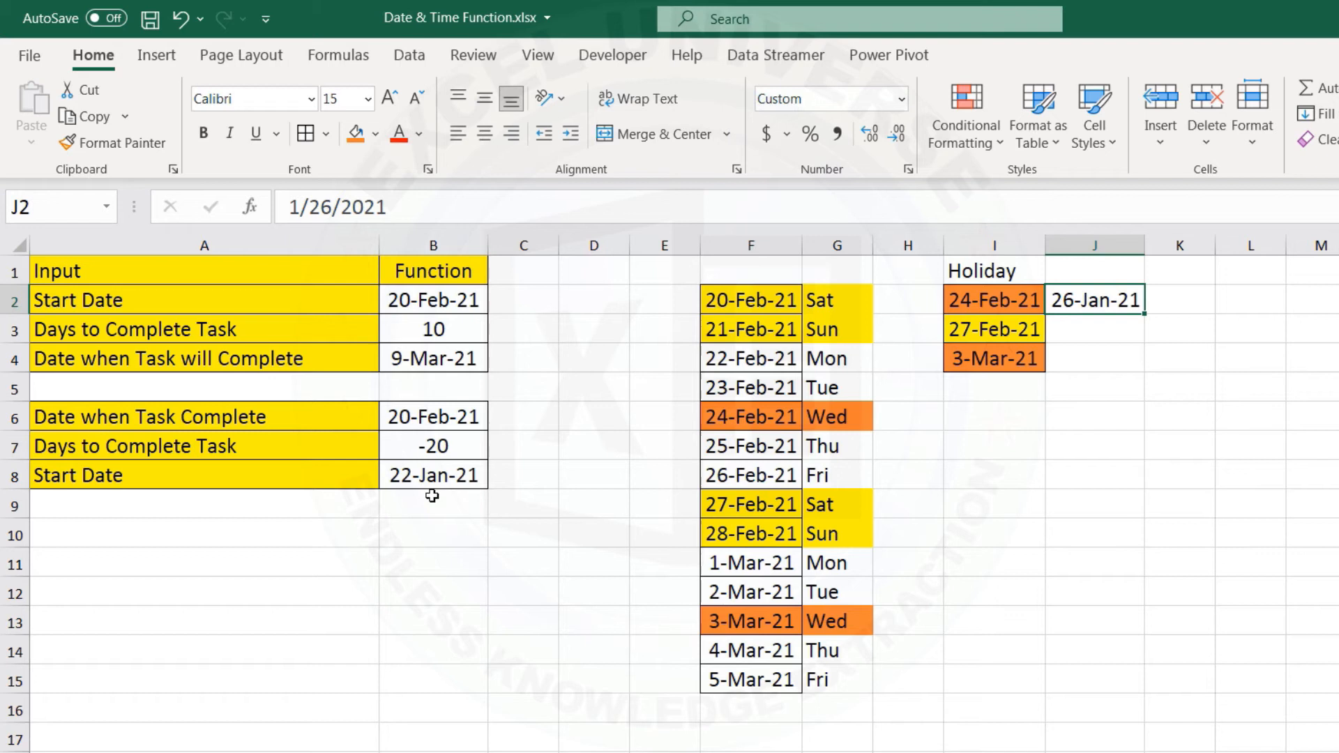
Enter 31 Jan as a second holiday in J3 and format it as a day-month-year date.
key("Down")
type("331")
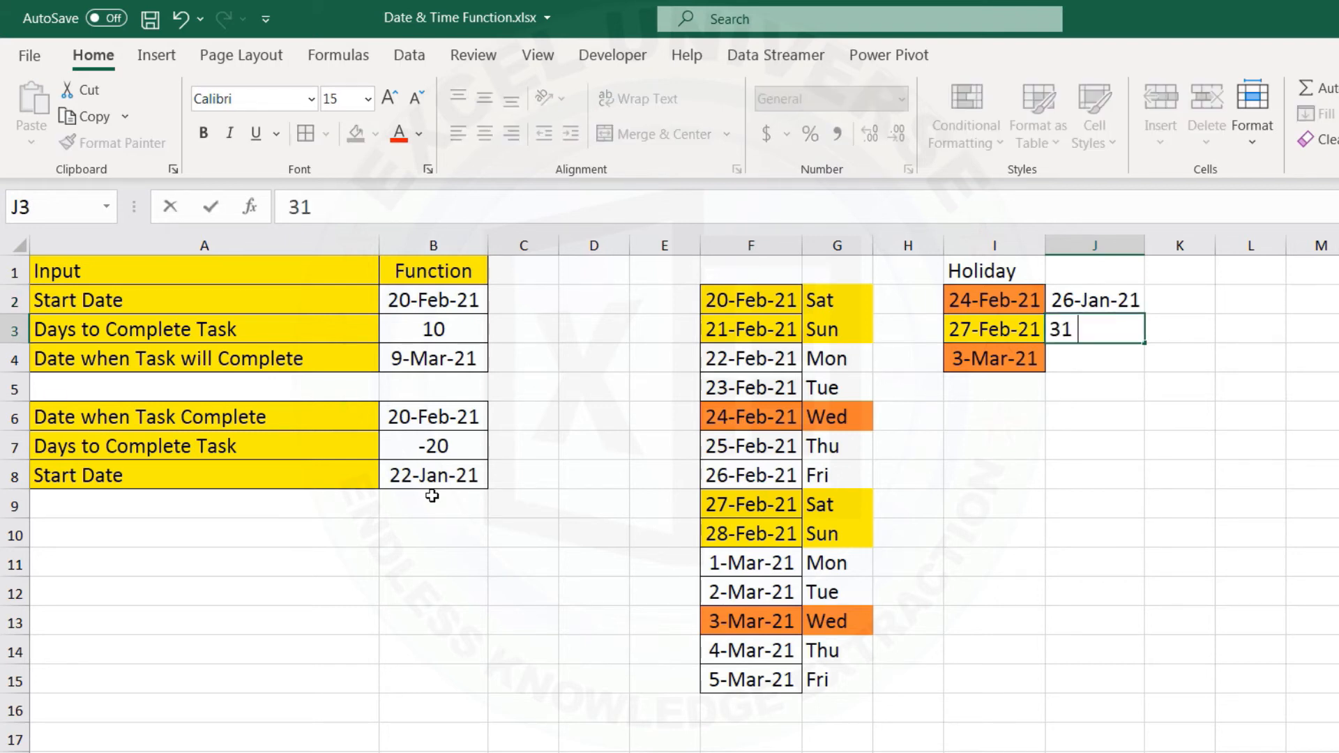
type(" Jan")
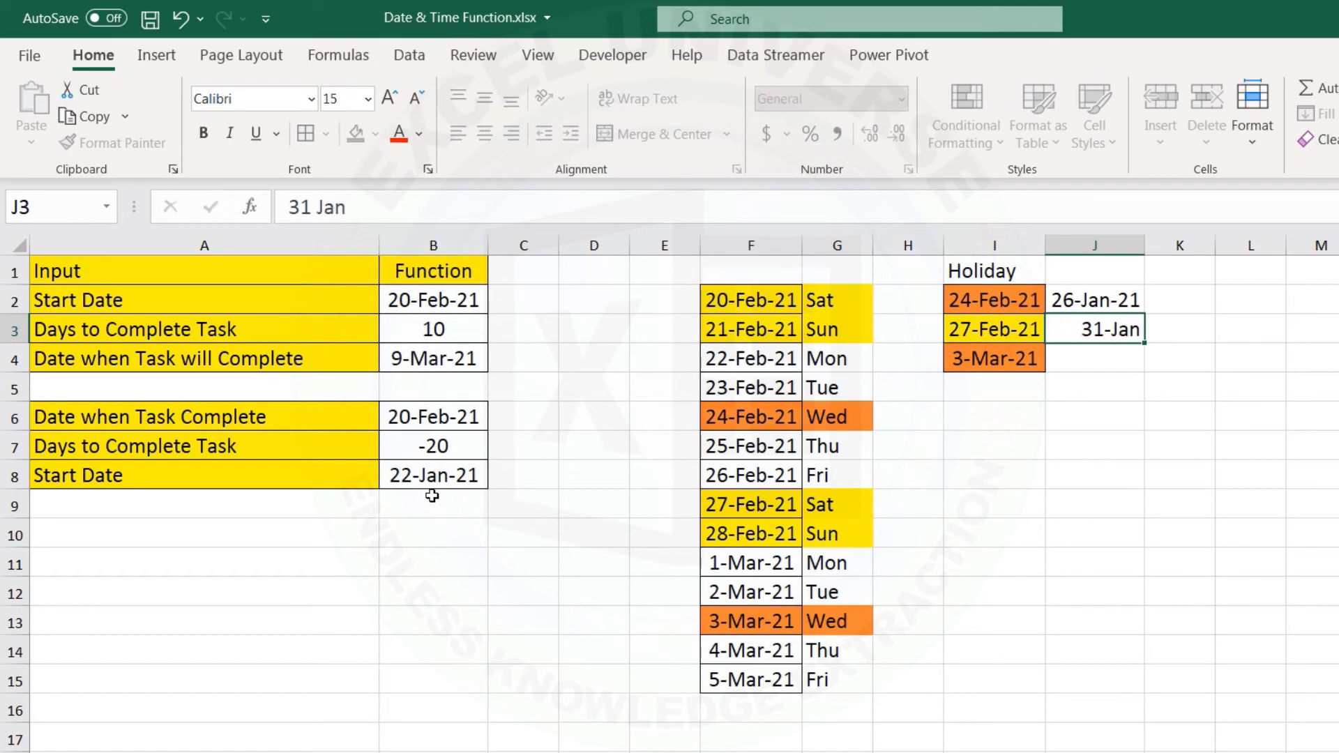
key("Return")
key("Up")
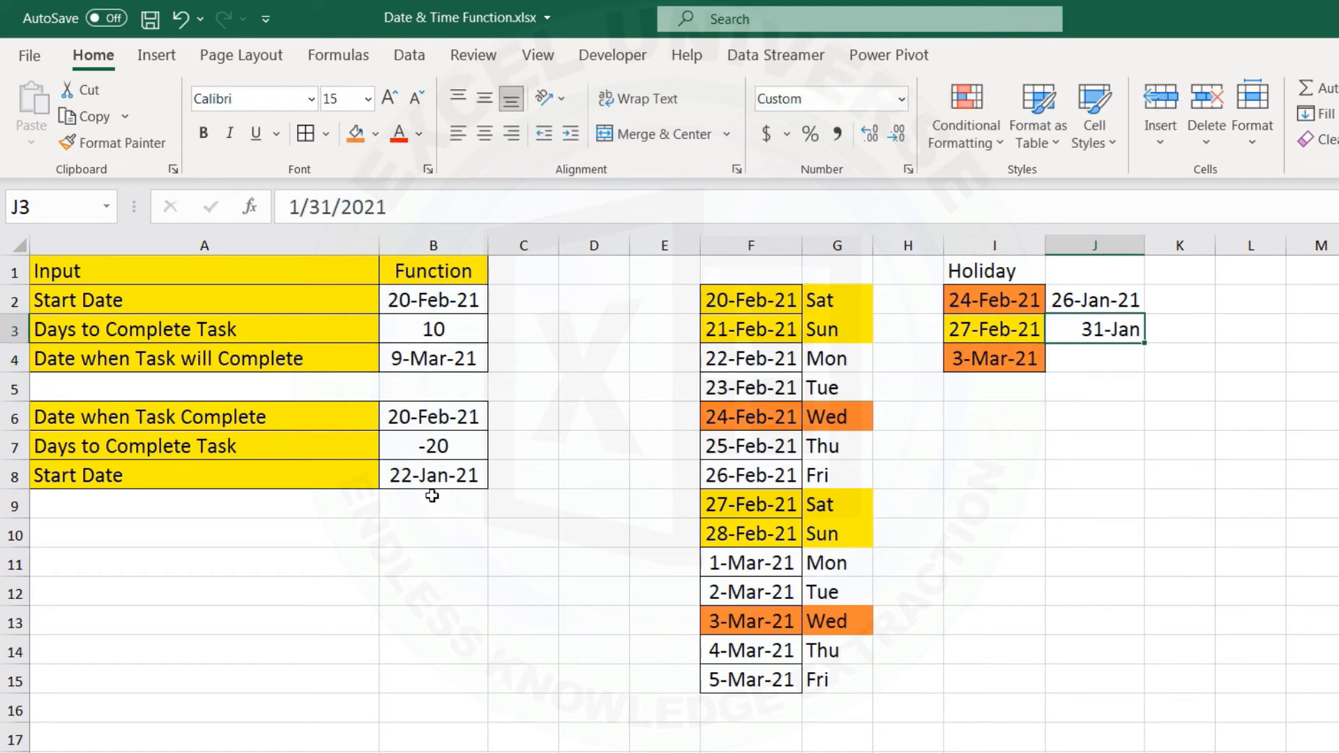
key("ctrl+shift+numbersign")
Show the weekday of the J3 holiday in K3 by copying the TEXT formula from G4.
key("Right")
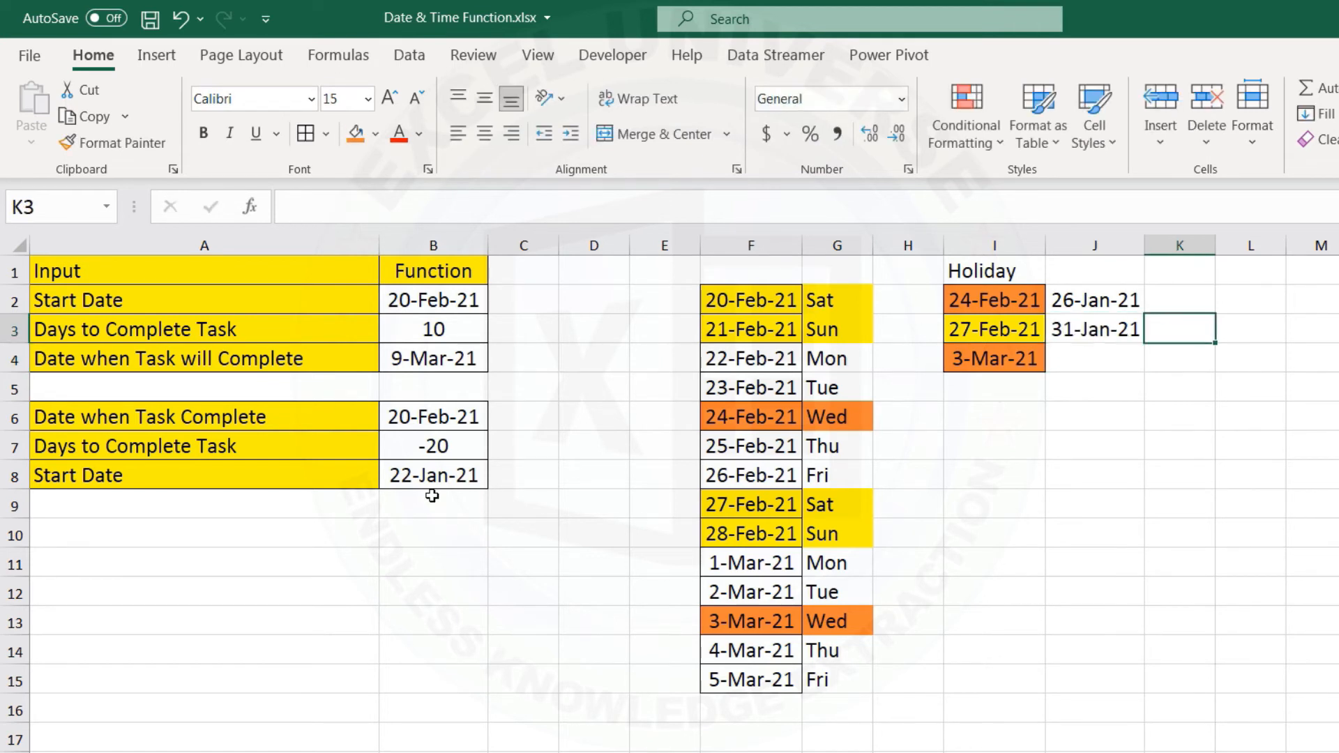
type("=te")
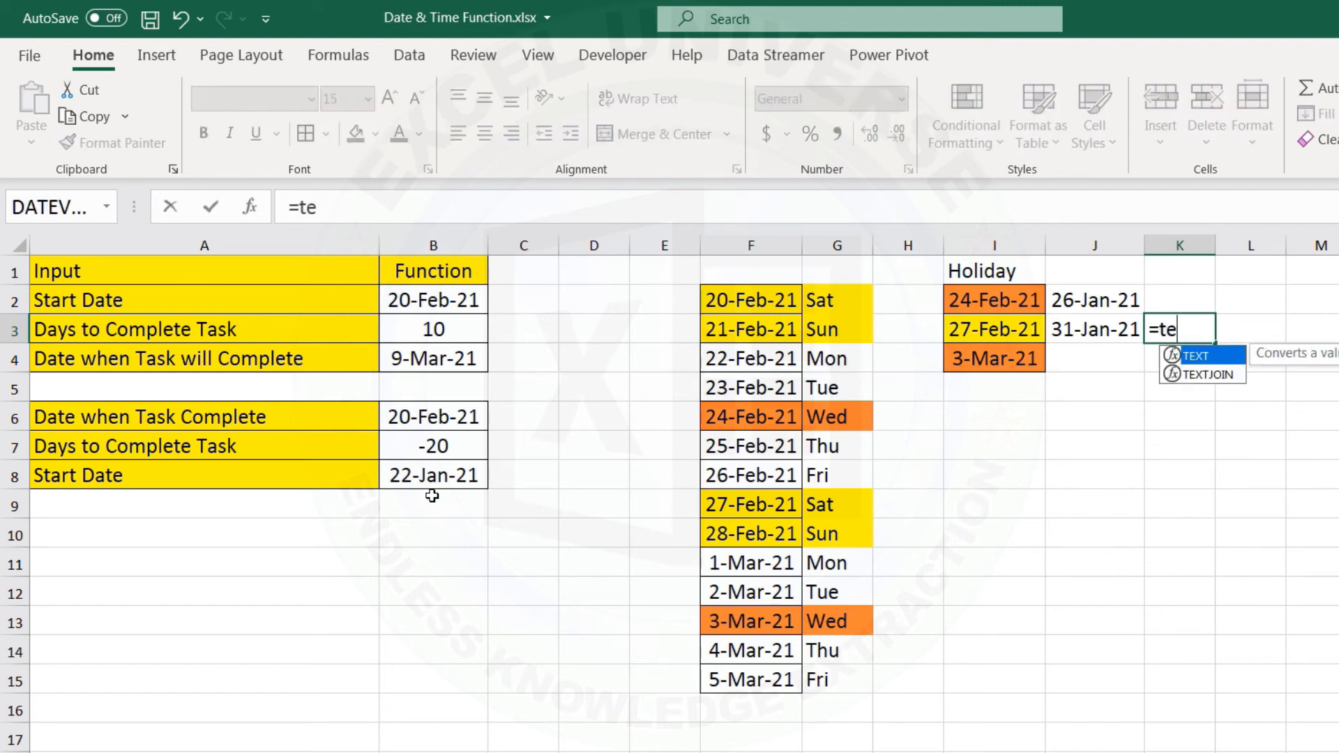
key("Escape")
left_click(844, 347)
key("ctrl+c")
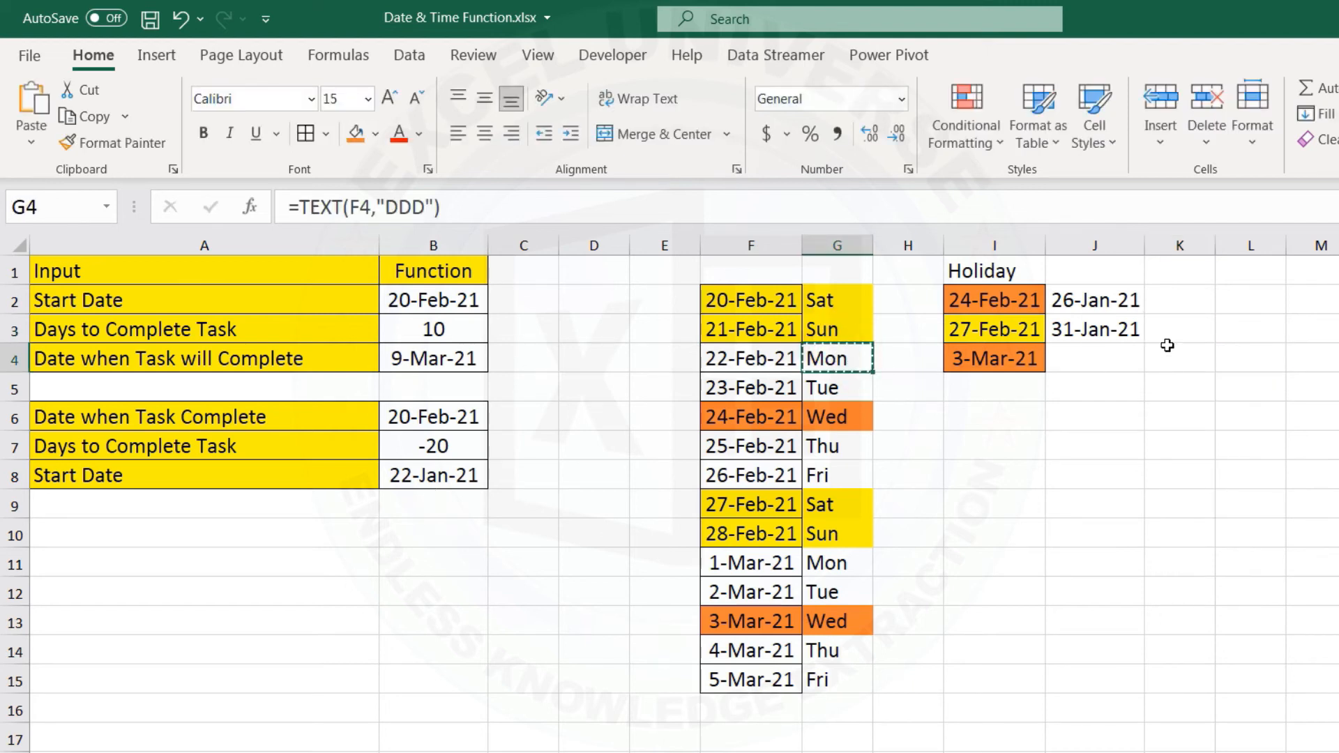
left_click(1185, 333)
key("ctrl+v")
left_click(452, 475)
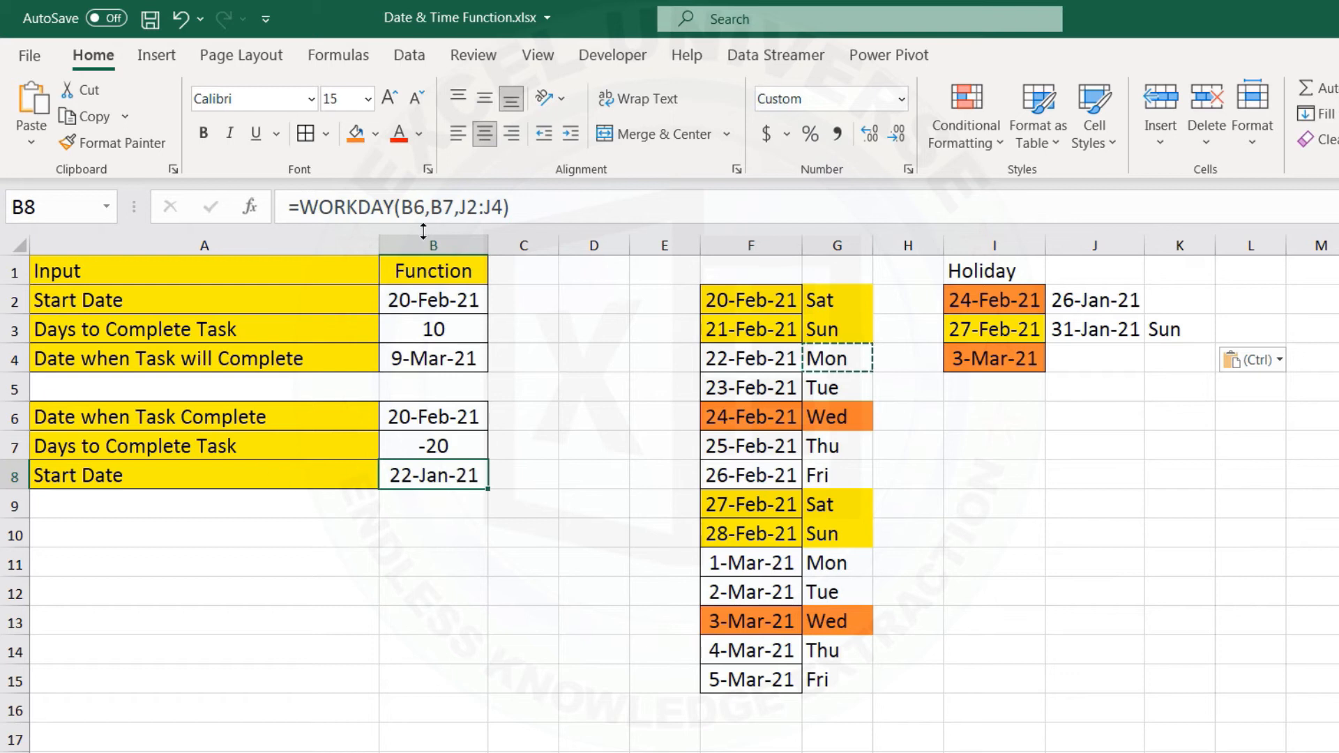
Change the header in B1 to WORKDAY.
left_click(447, 273)
type("WORKDAY")
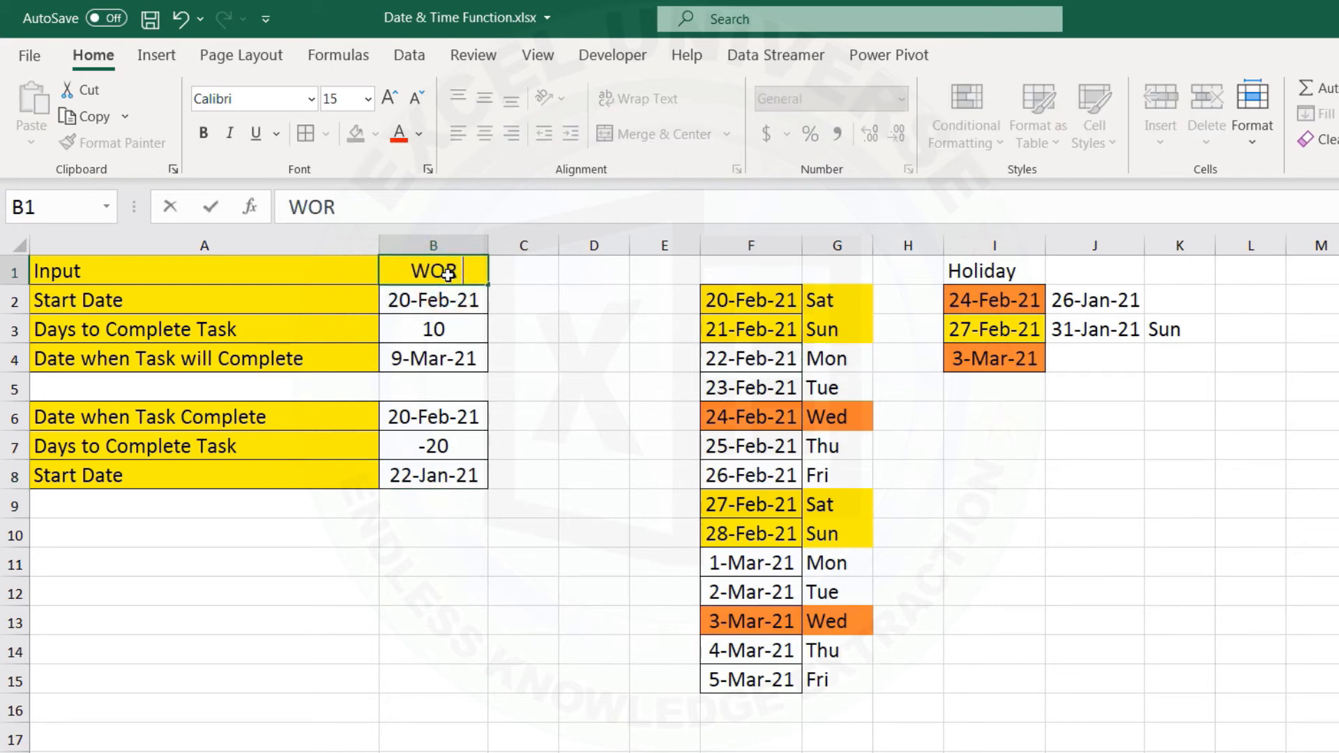
key("Return")
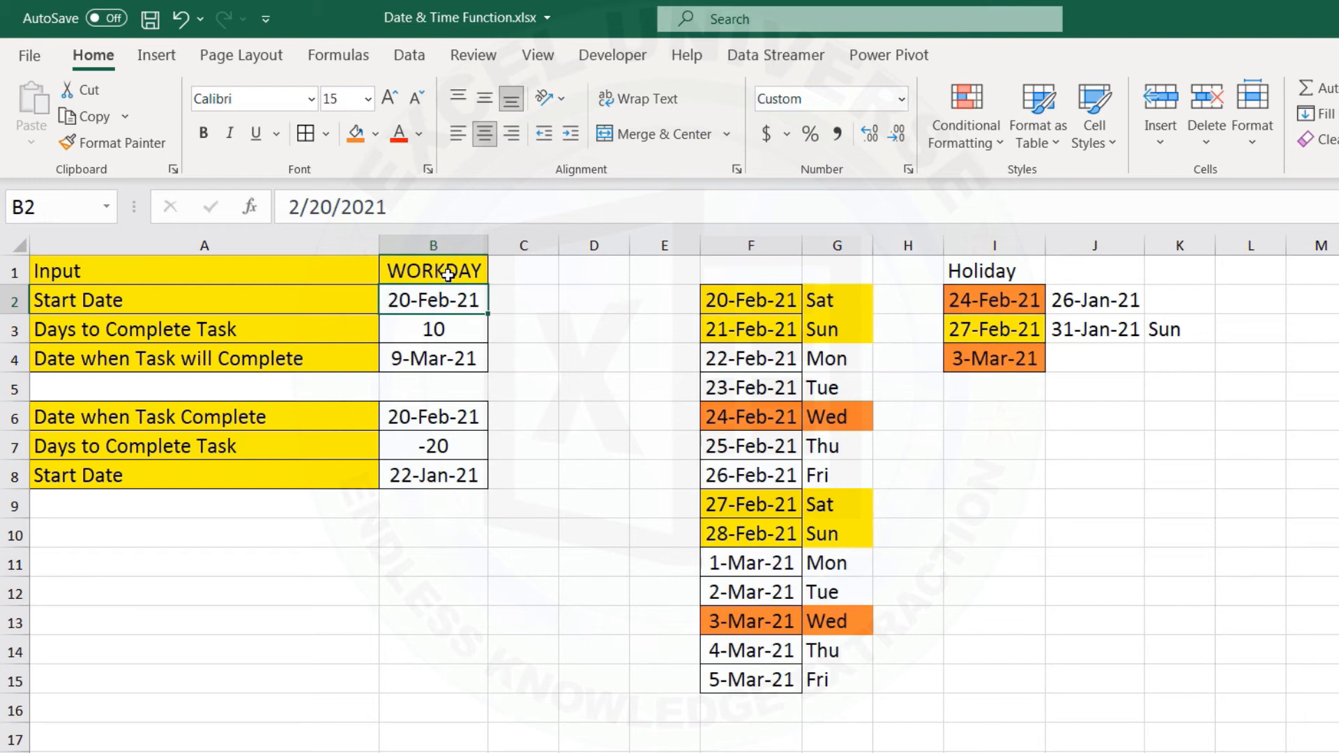
Apply column B's formatting to column C and copy the start date from B2 into C2.
left_click(433, 245)
left_click(113, 143)
left_click(520, 245)
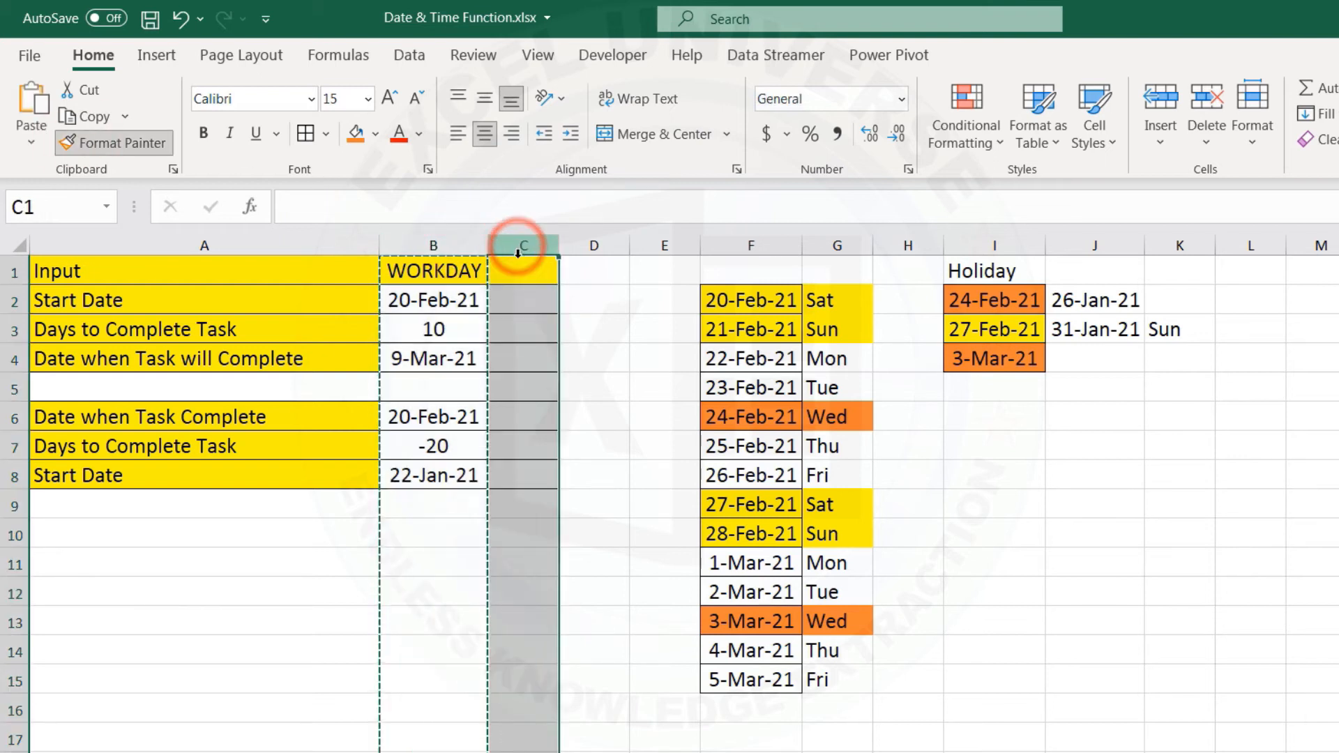
left_click(432, 300)
key("ctrl+c")
left_click(527, 300)
key("ctrl+v")
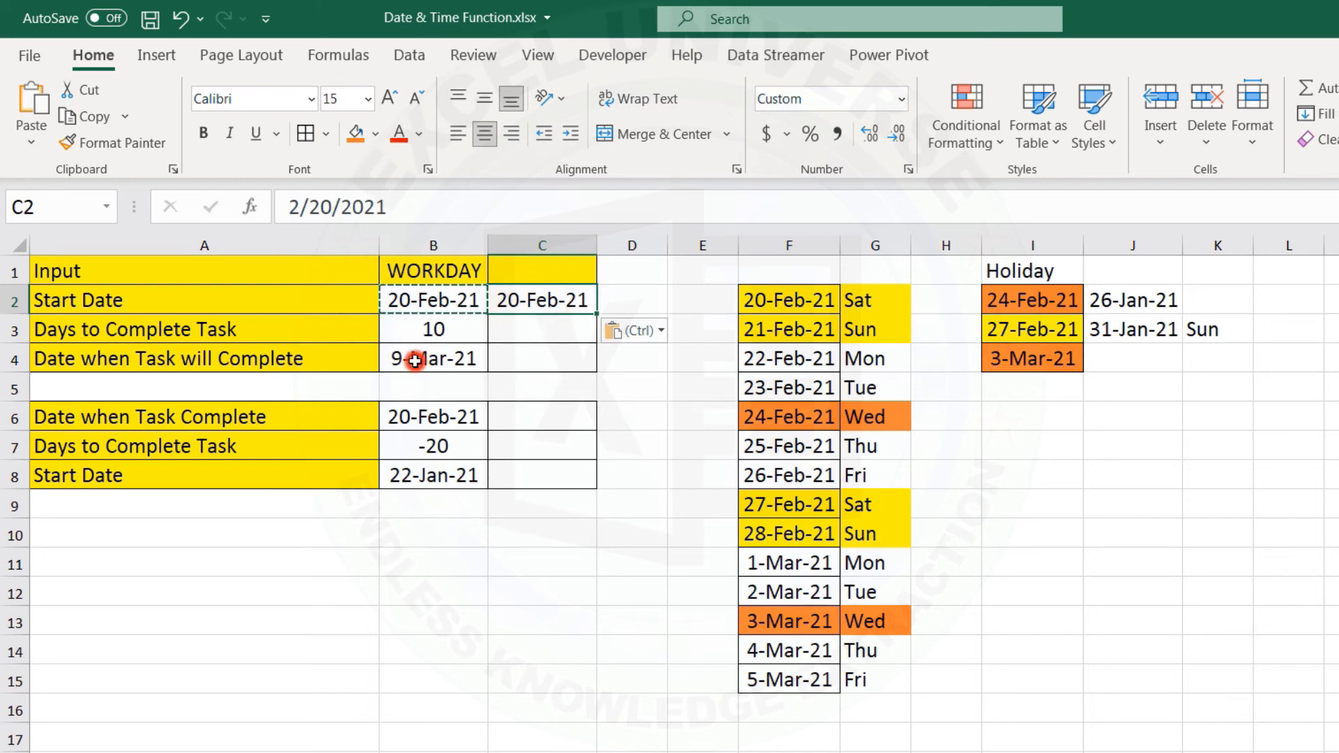
Copy the completion date from B4 into C4 as a value only, and enter ?? as a placeholder in C3.
left_click(414, 360)
key("ctrl+c")
left_click(544, 361)
key("ctrl+alt+v")
key("v")
key("Return")
key("Escape")
key("Up")
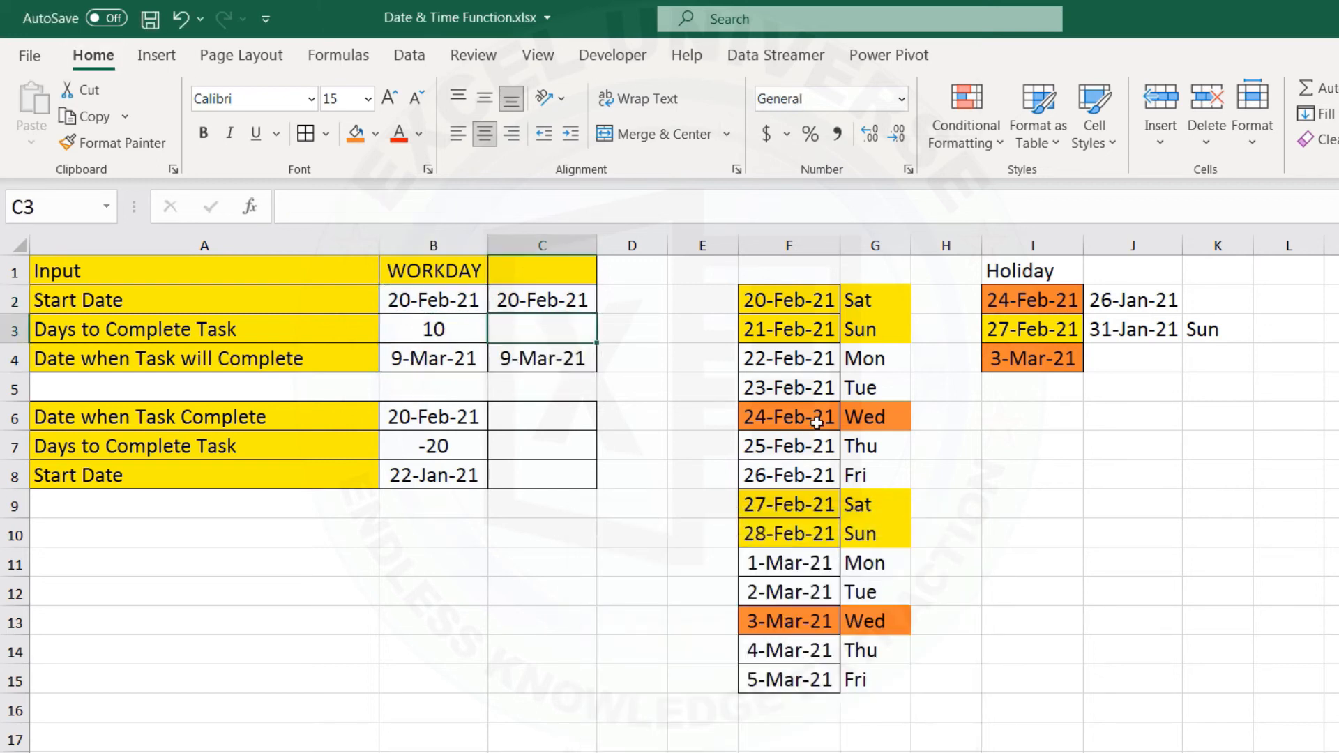
type("??")
key("Return")
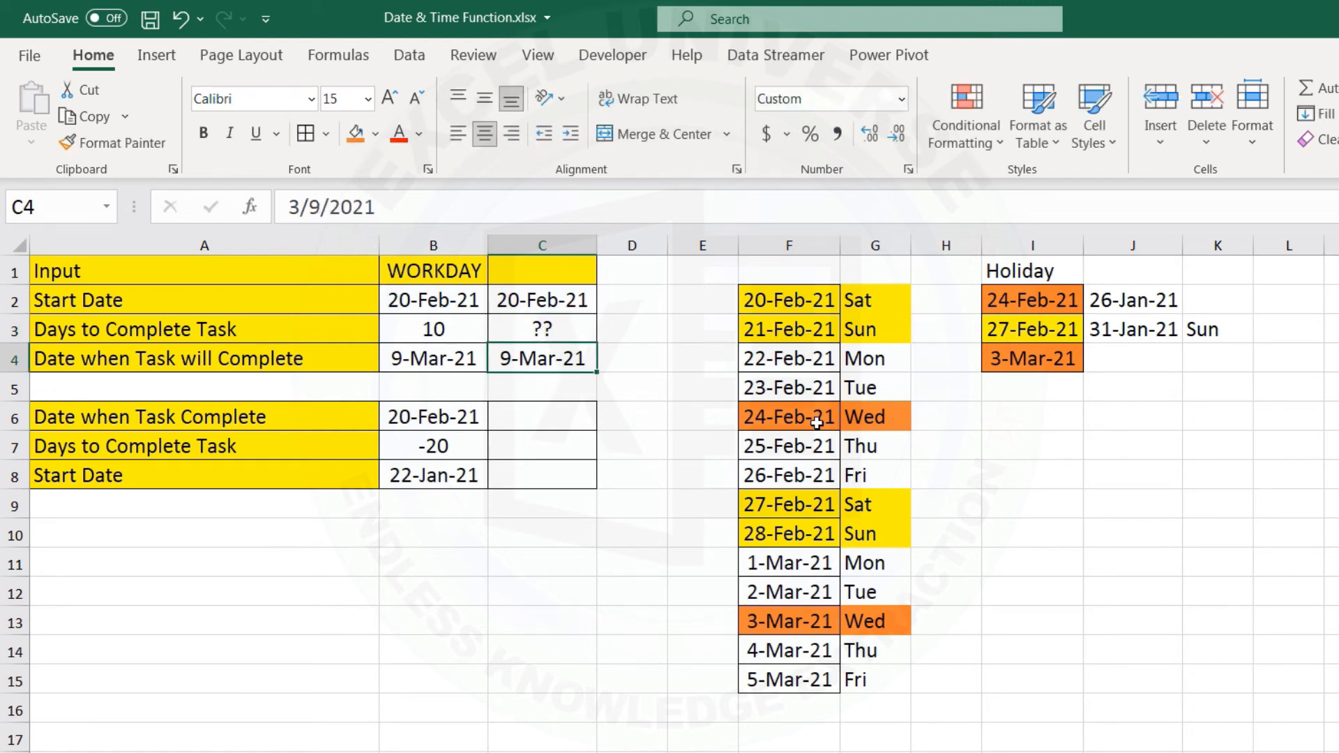
Copy the completion date from B6 into C6 and the start date from B8 into C8 as a value.
left_click(474, 416)
key("ctrl+c")
left_click(547, 415)
key("ctrl+v")
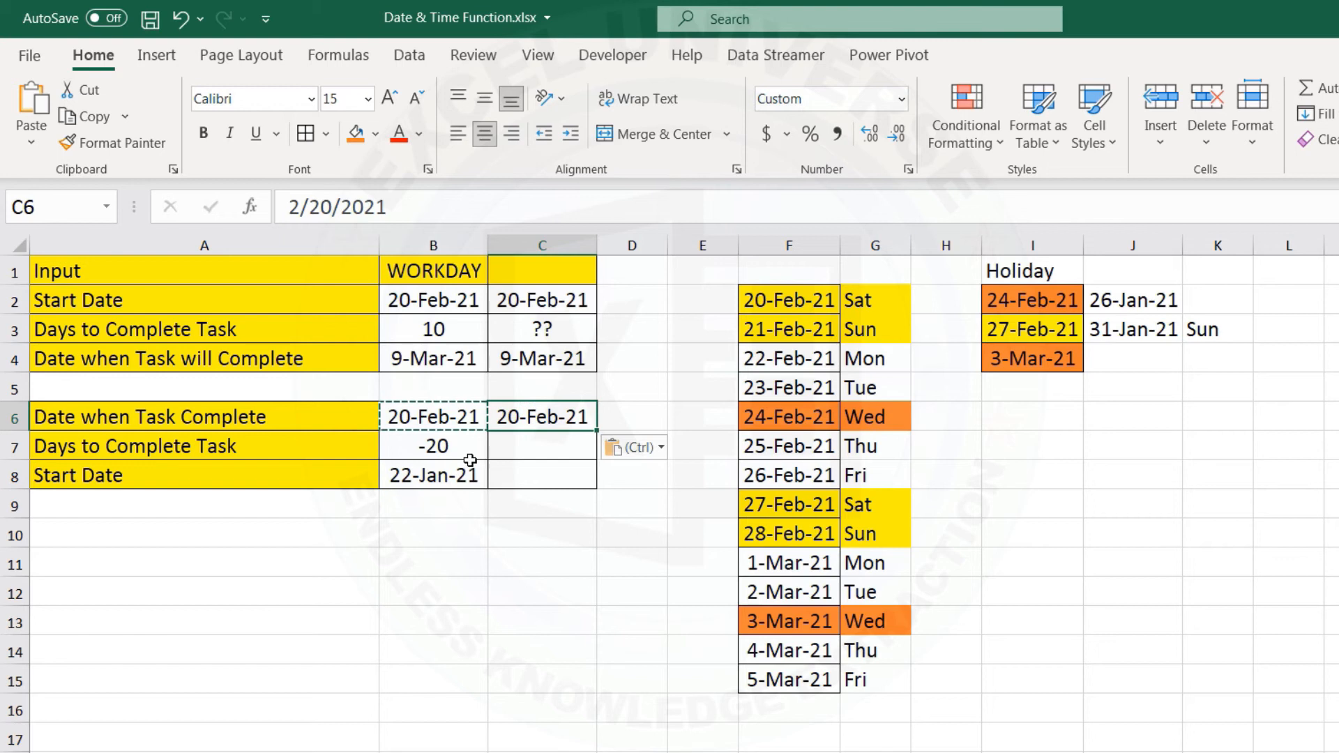
left_click(463, 474)
key("ctrl+c")
left_click(526, 479)
key("ctrl+v")
key("Escape")
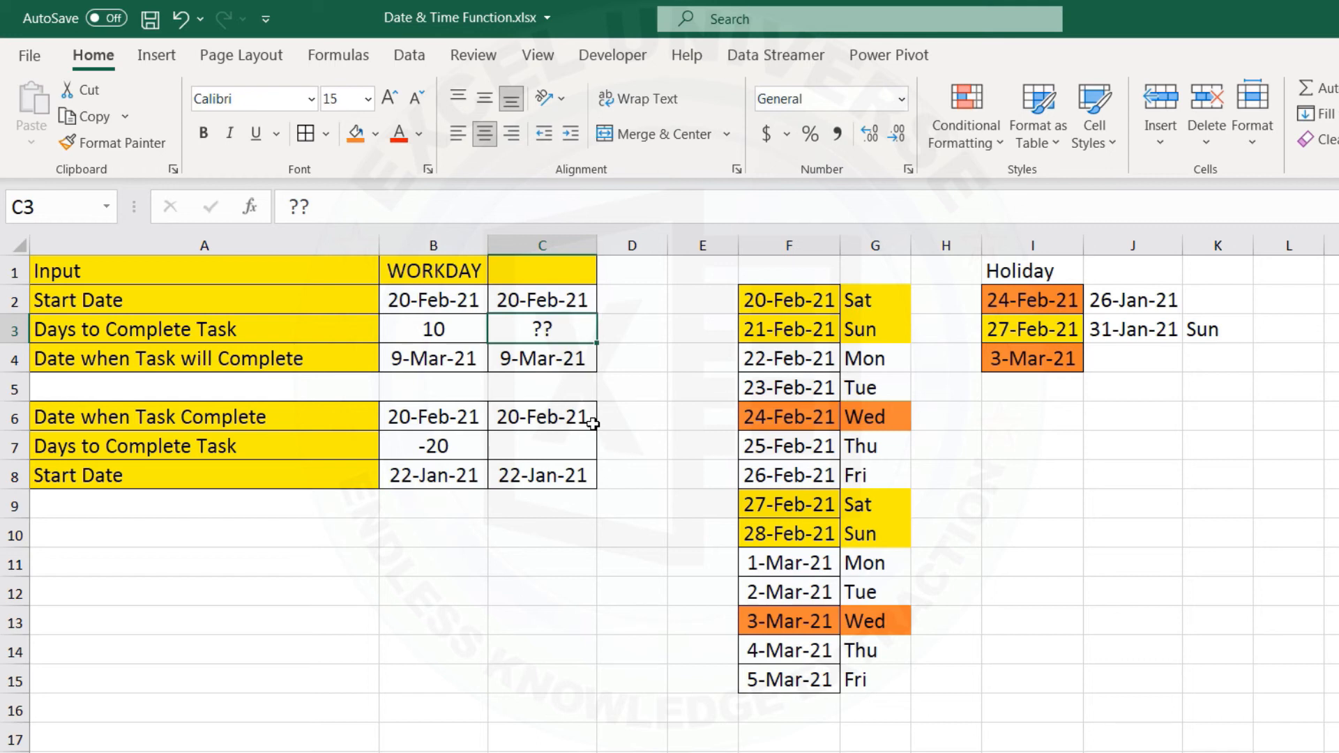
Enter 5 March in D2 as a trial end date.
left_click(647, 299)
type("5 MAT")
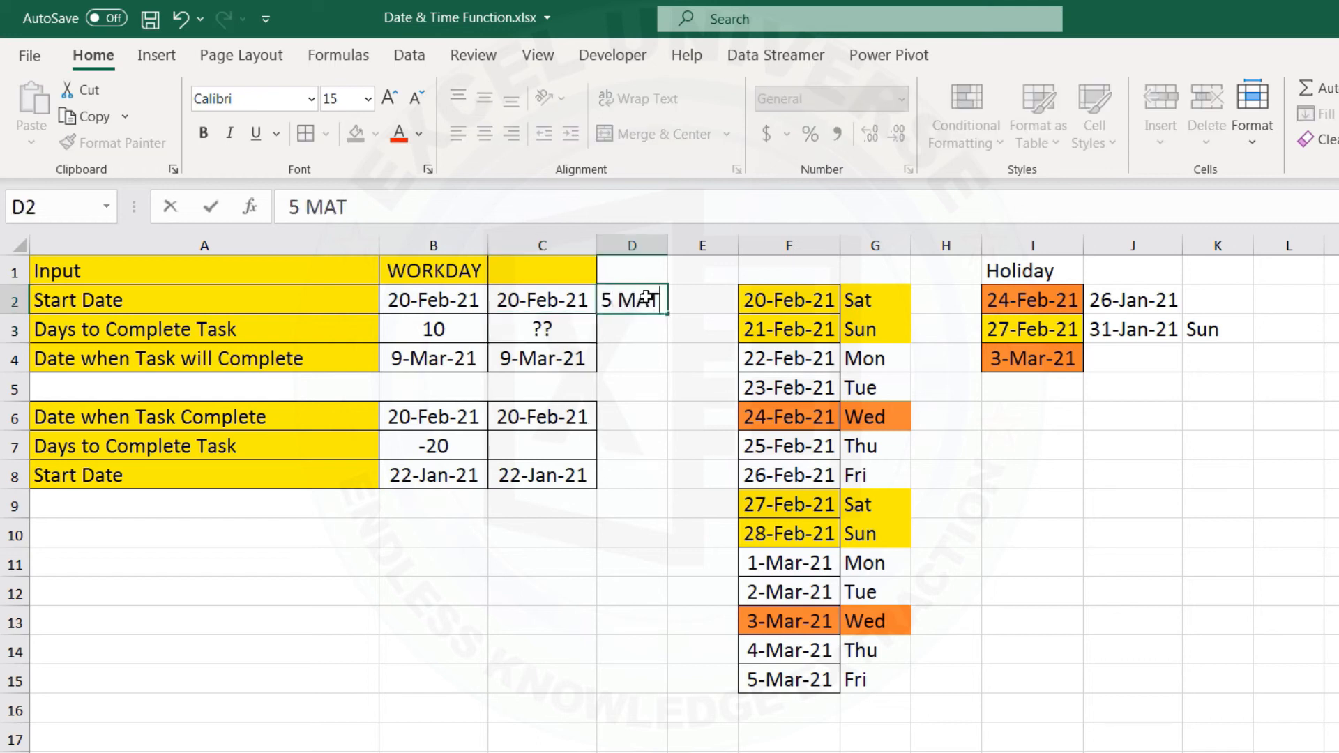
key("BackSpace")
type("RCH")
key("Return")
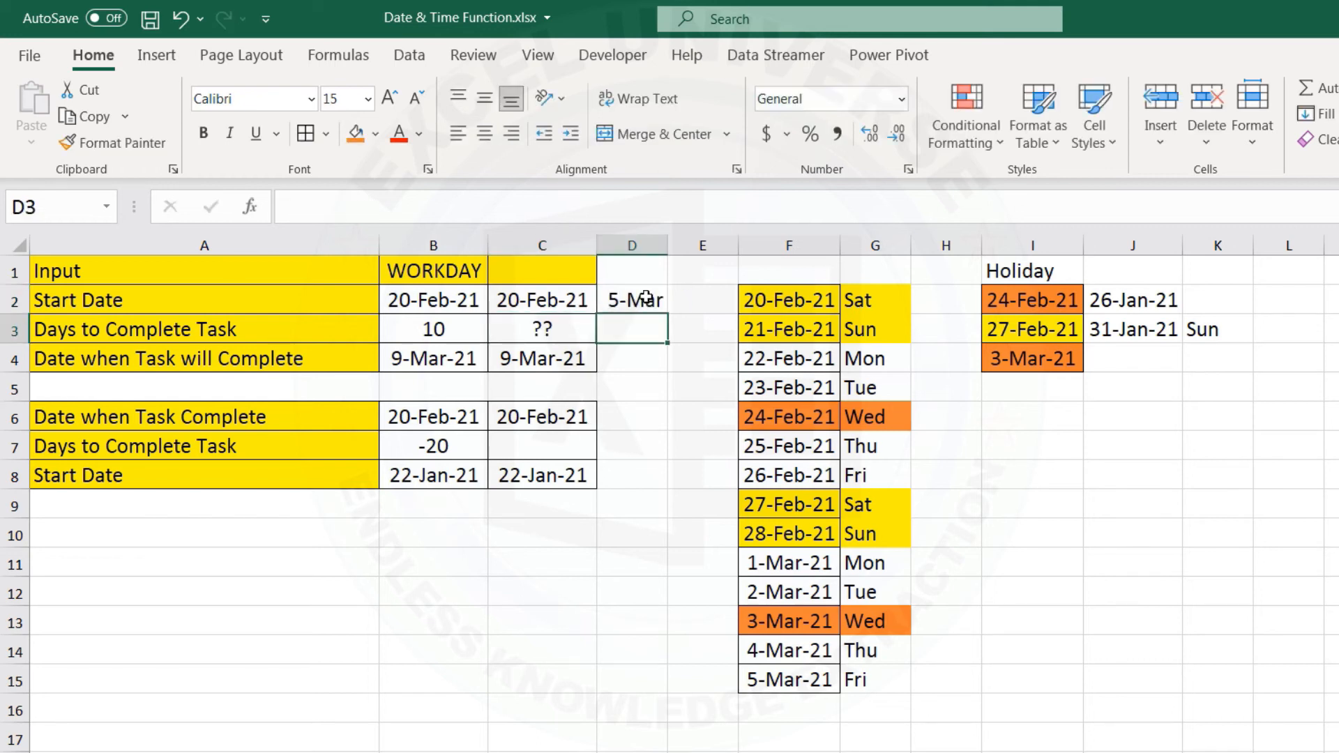
Try subtracting the start date from the trial end date with =D2-B2 in D3.
type("=")
left_click(647, 299)
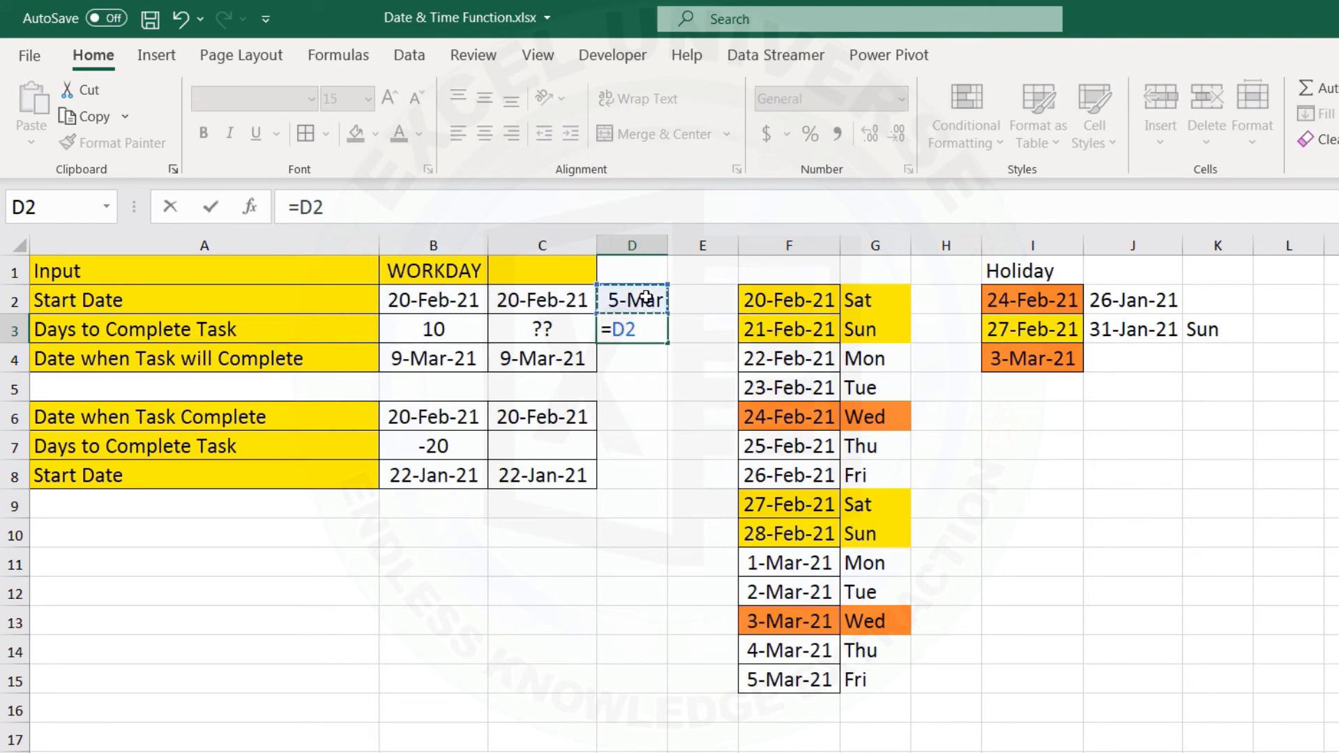
type("-")
left_click(425, 300)
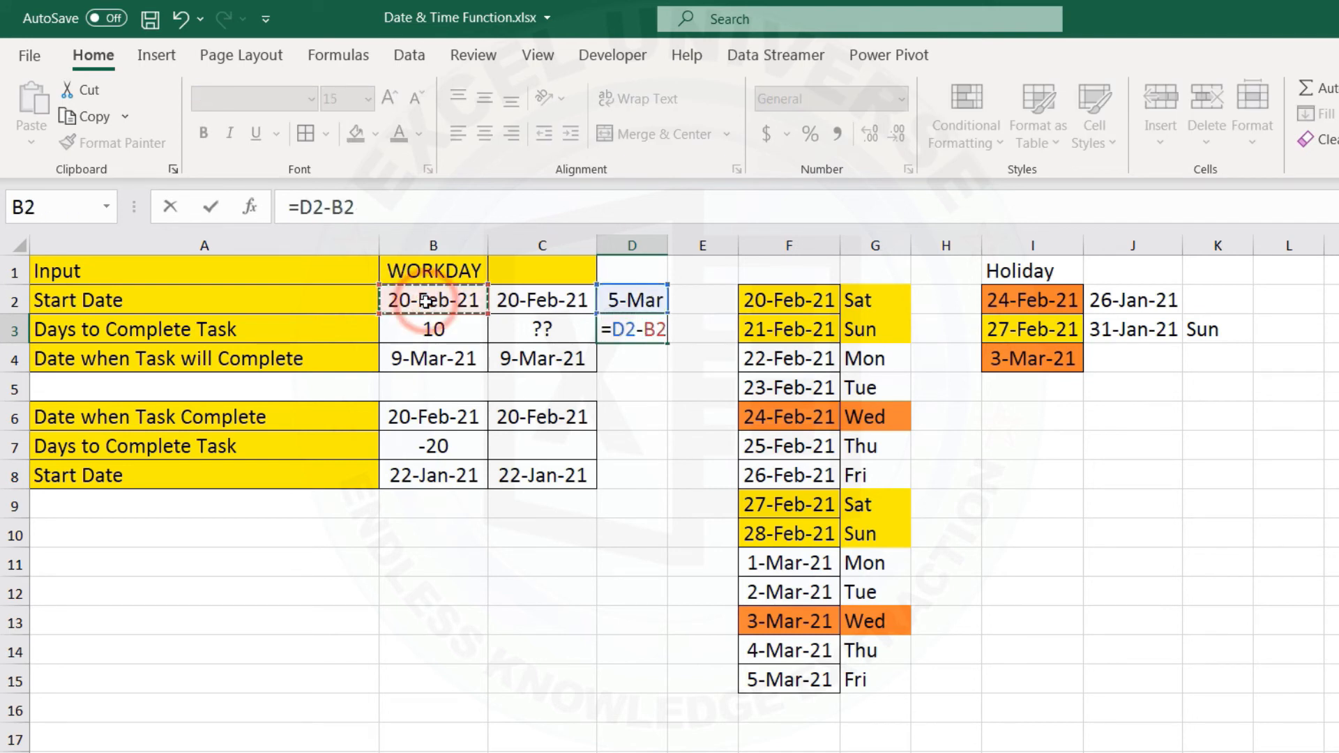
key("ctrl+Return")
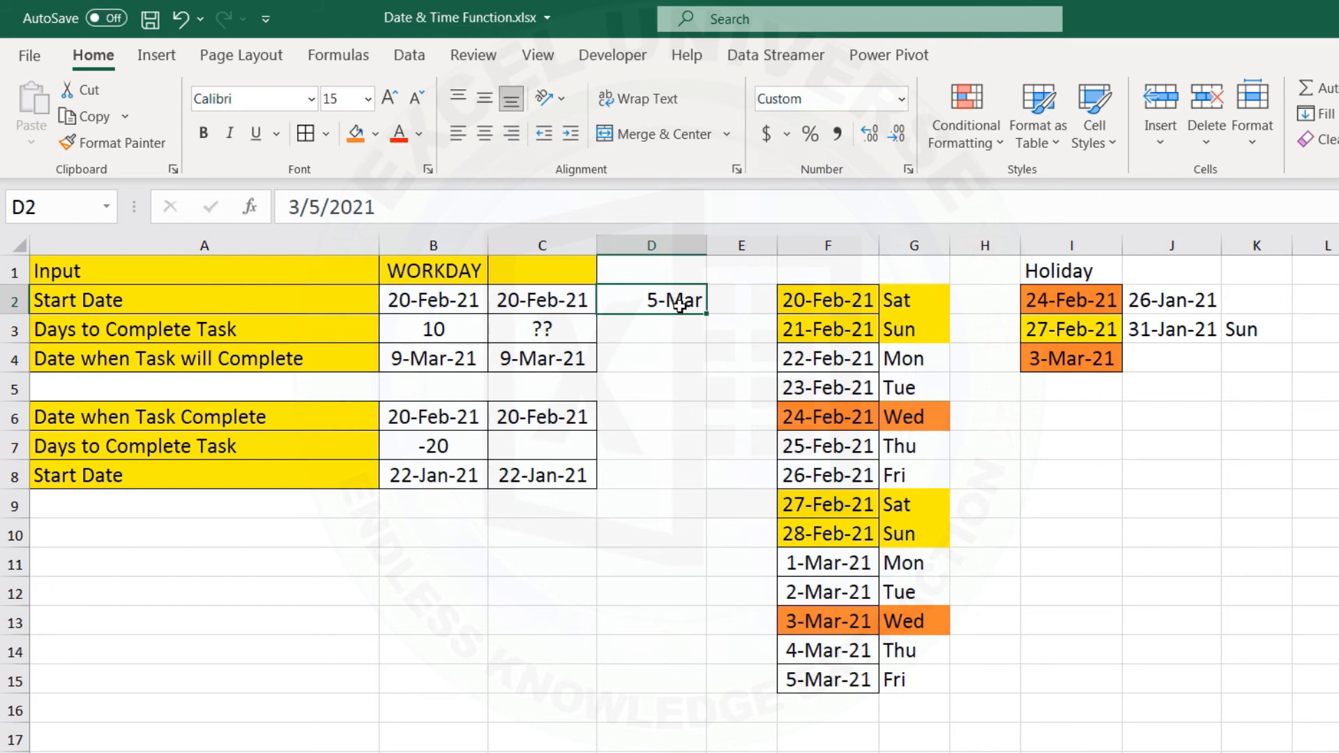
key("ctrl+z")
Replace the ?? placeholder in C3 with =NETWORKDAYS(C2,C4) to count the working days between the start and completion dates.
left_click(584, 331)
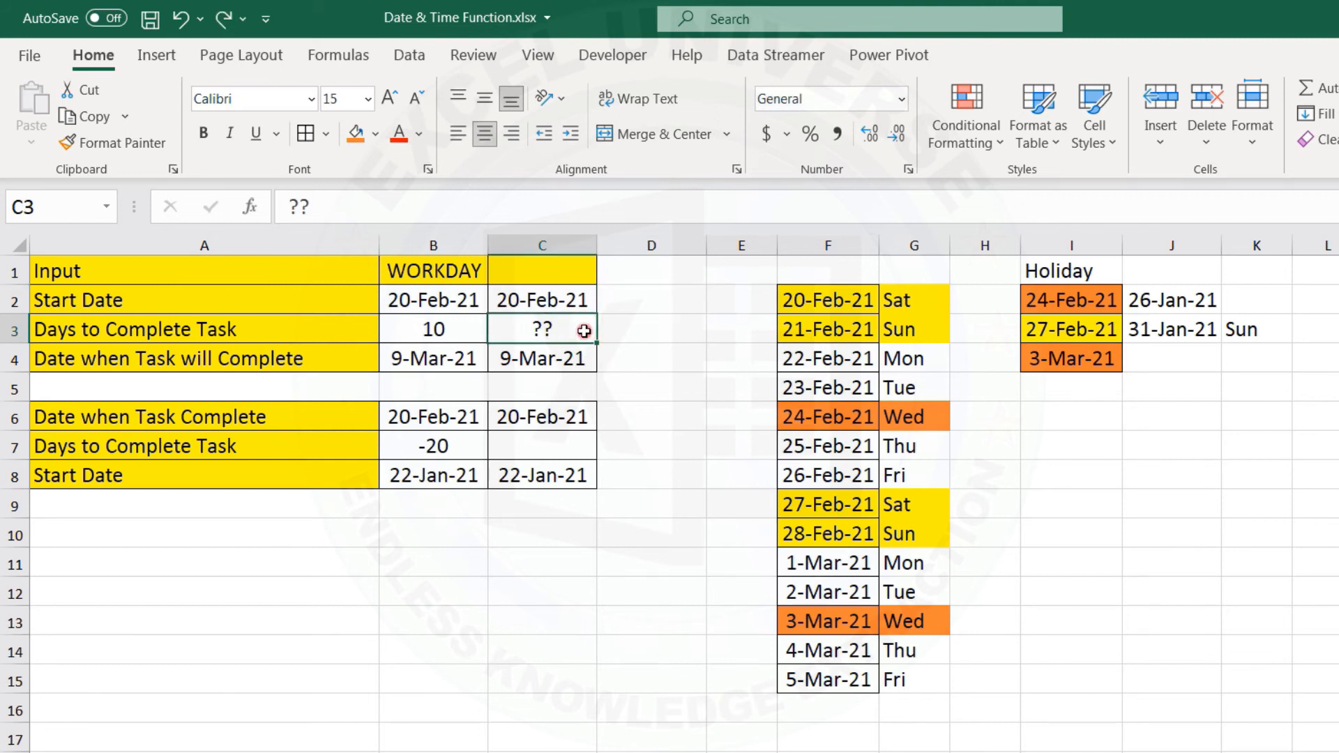
key("Delete")
type("=NET")
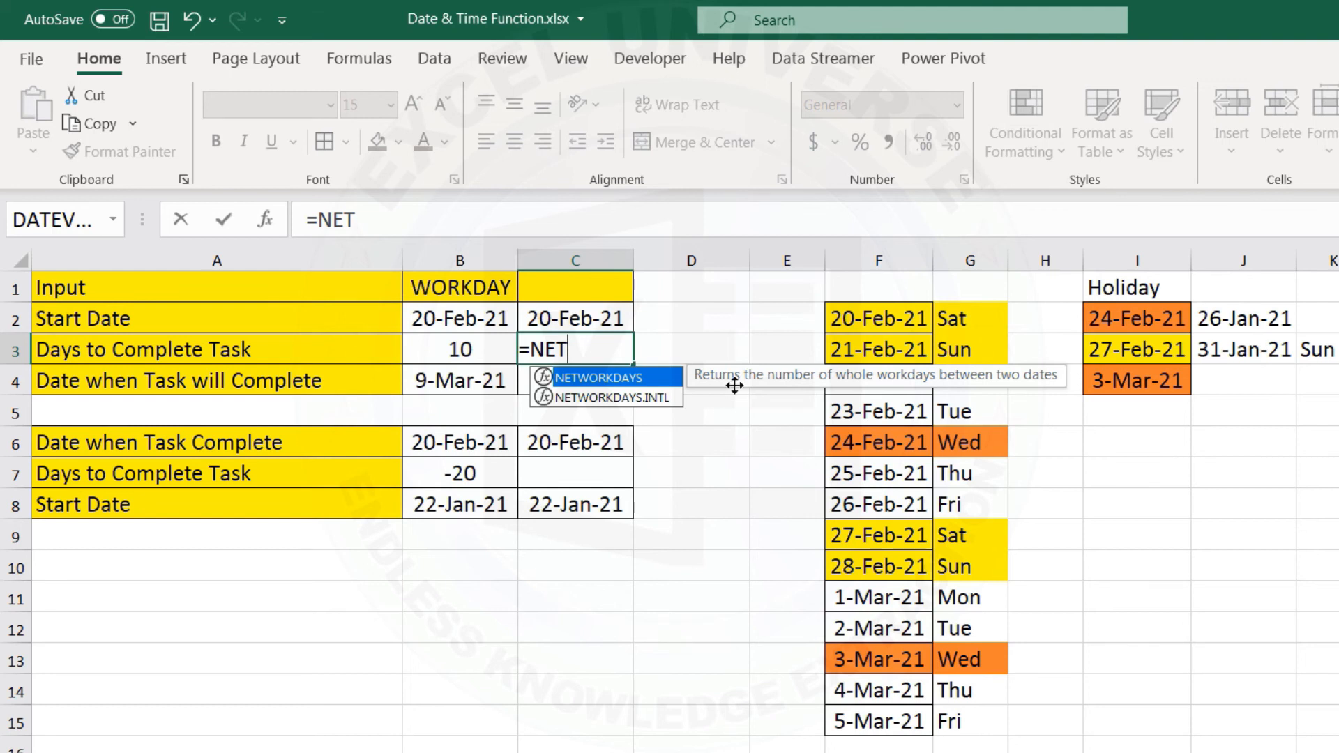
key("Tab")
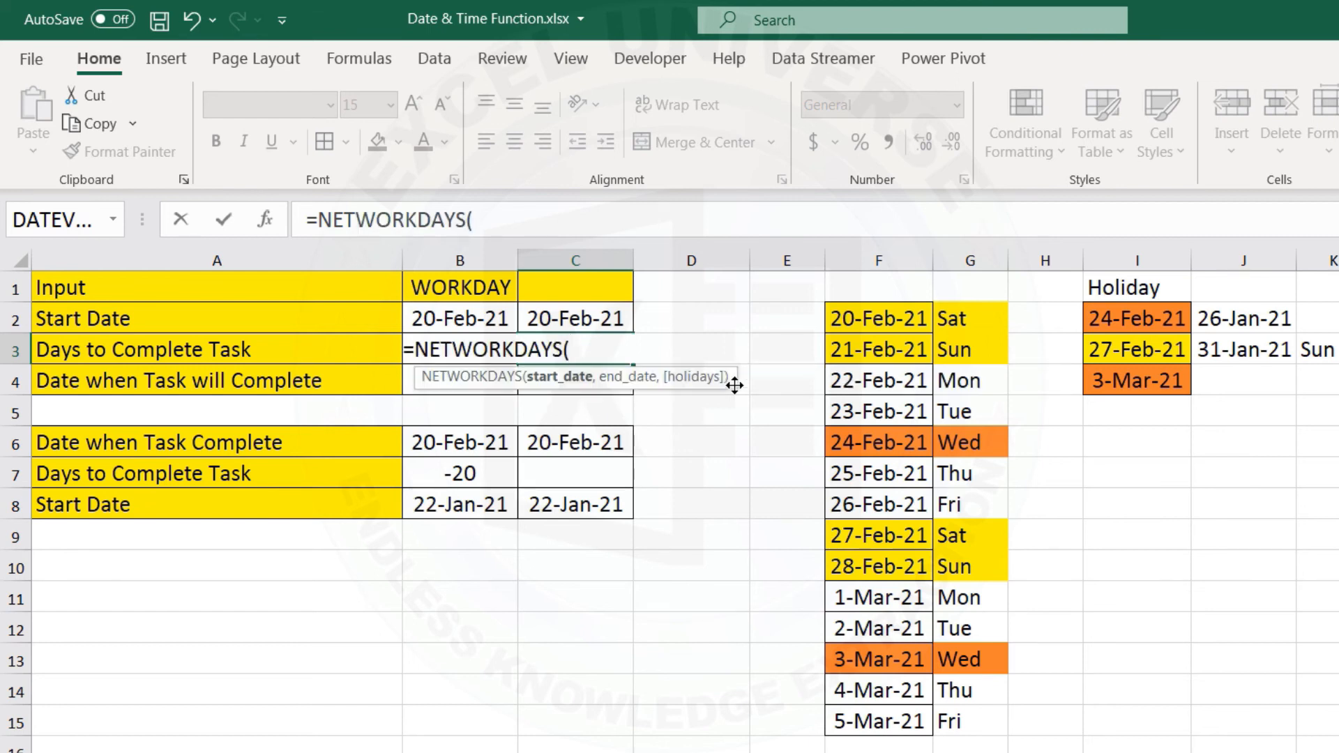
type(",,")
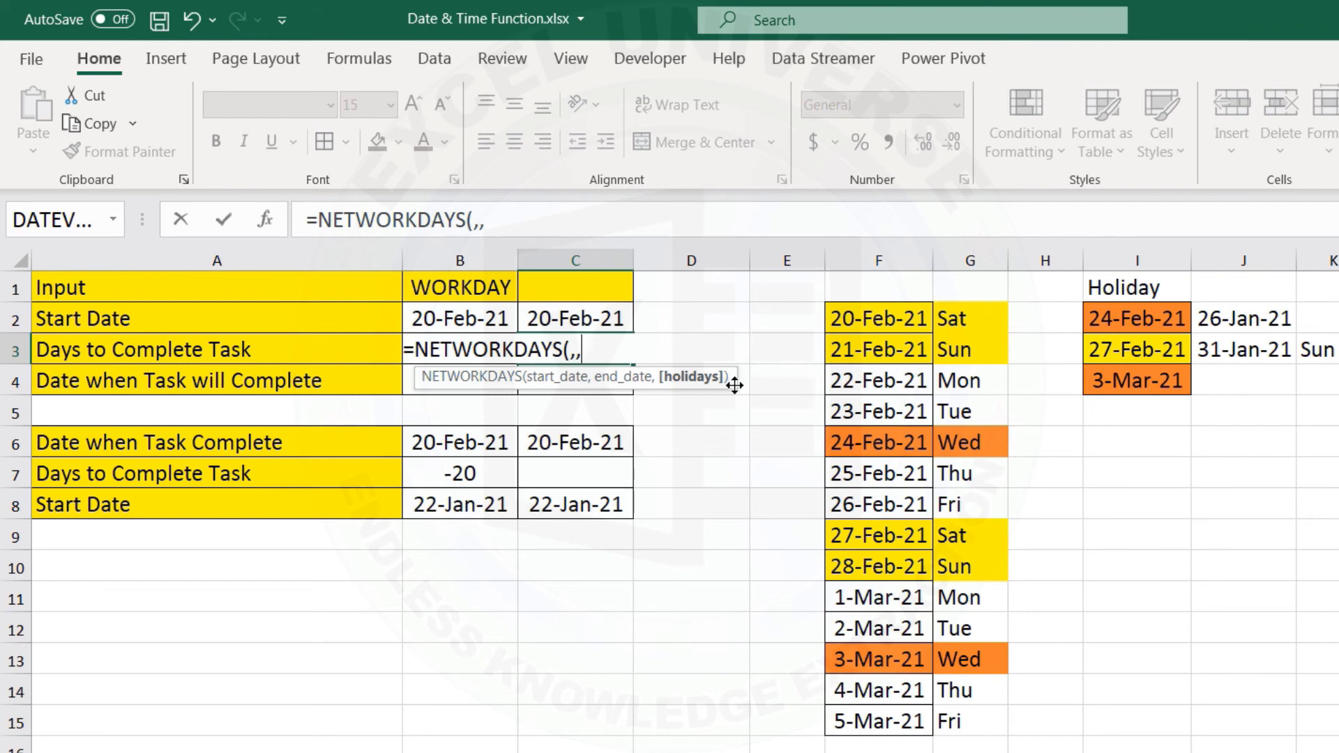
key("BackSpace")
key("BackSpace")
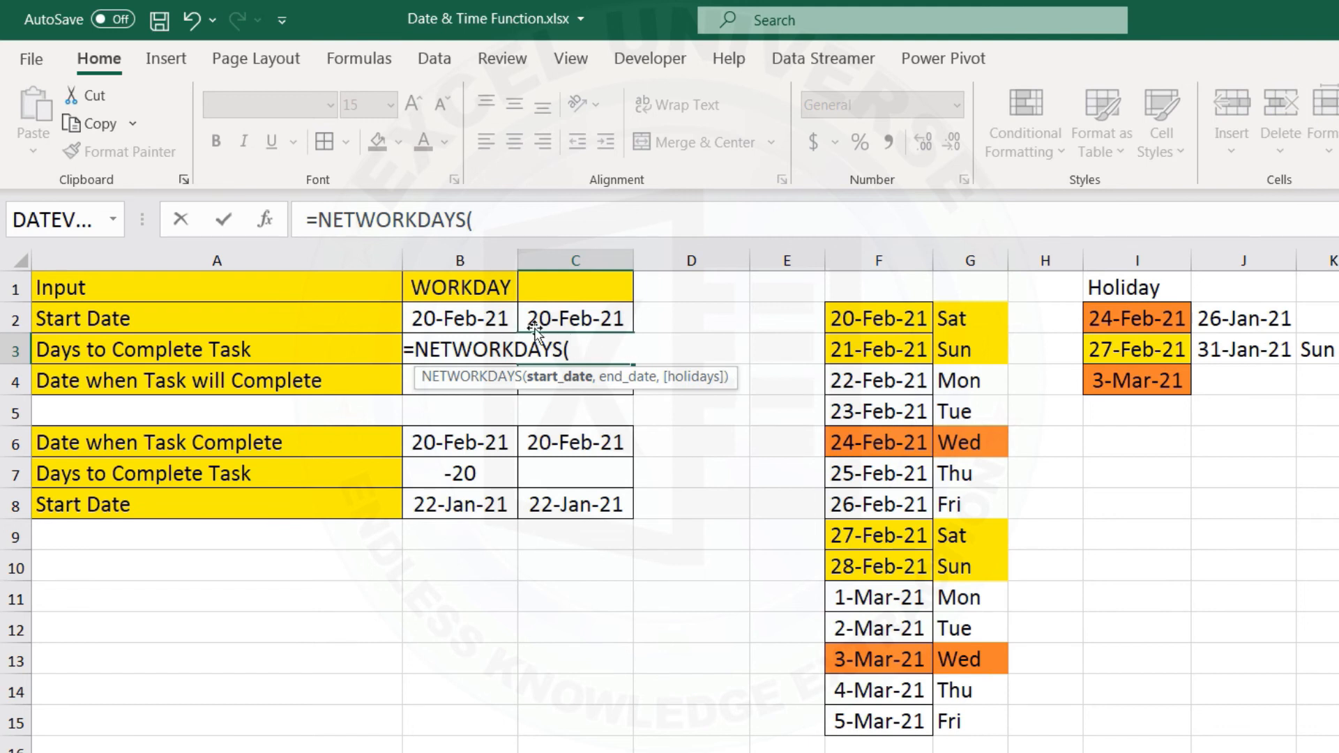
left_click(584, 318)
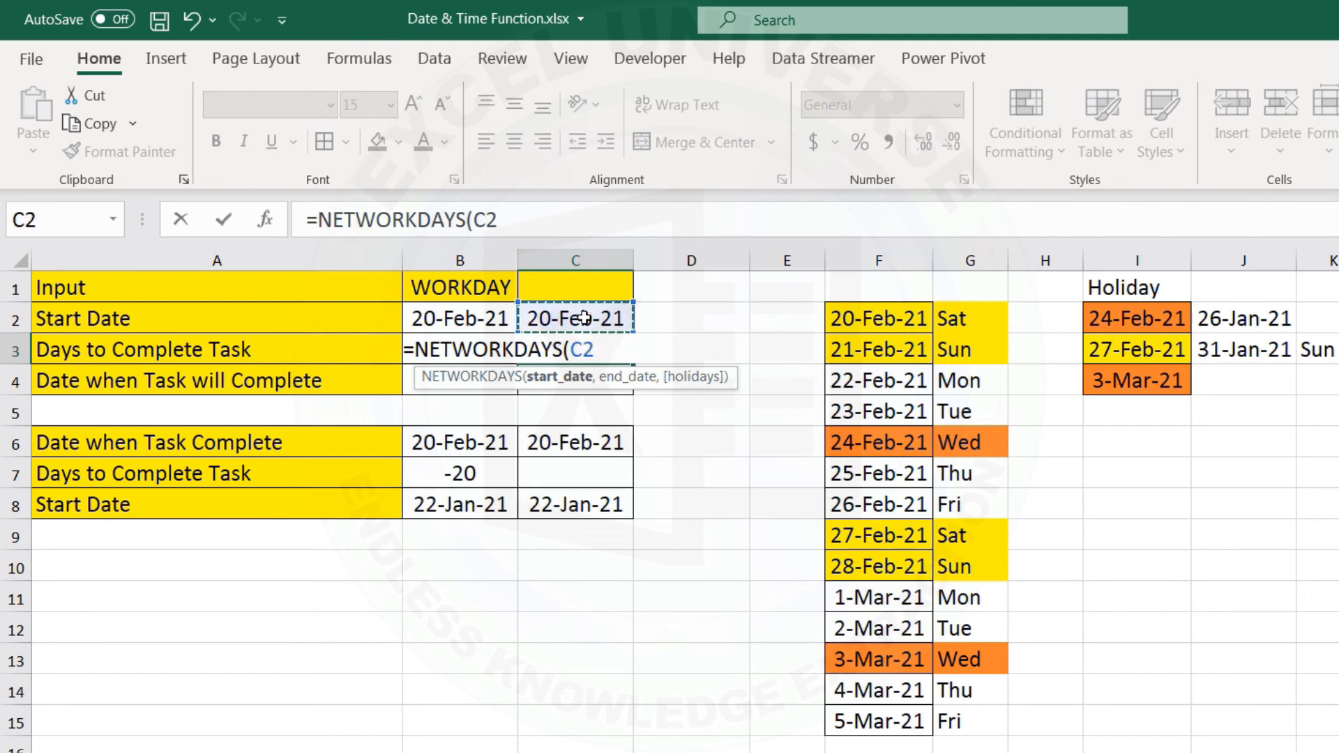
type(",")
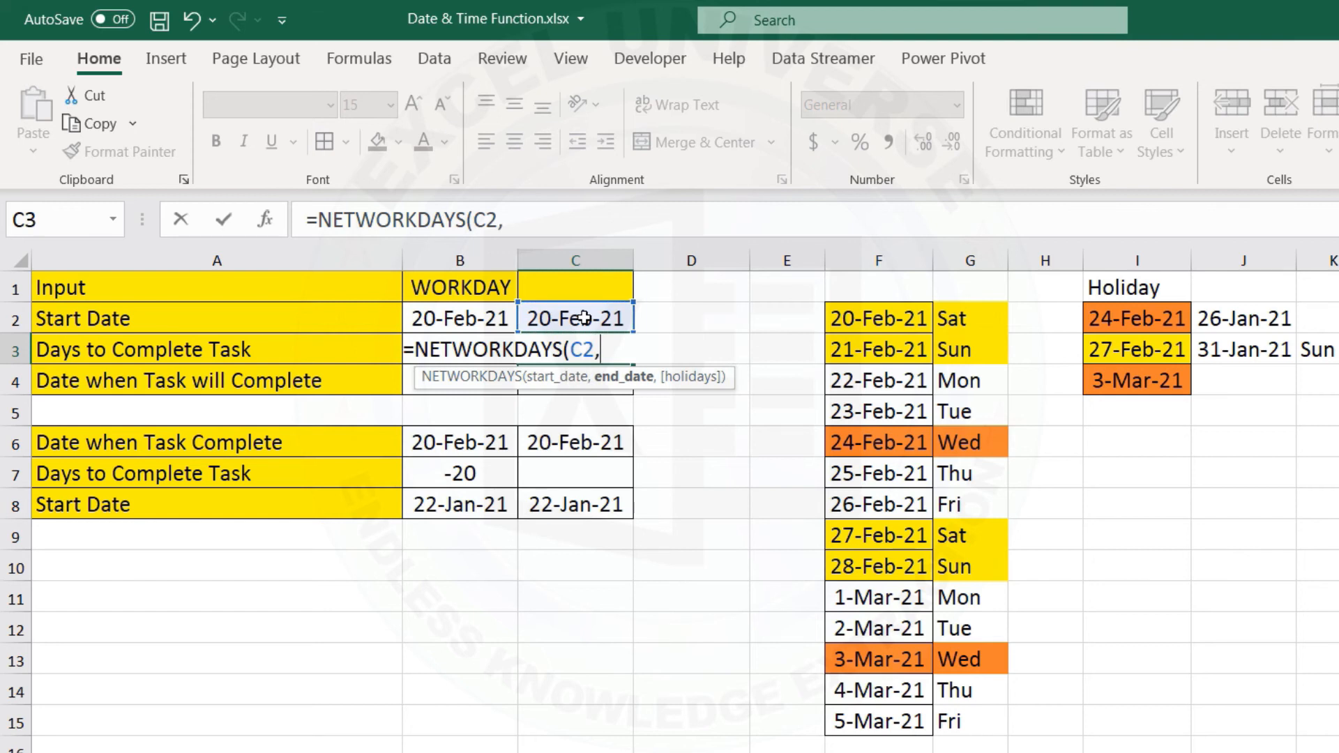
left_click(568, 408)
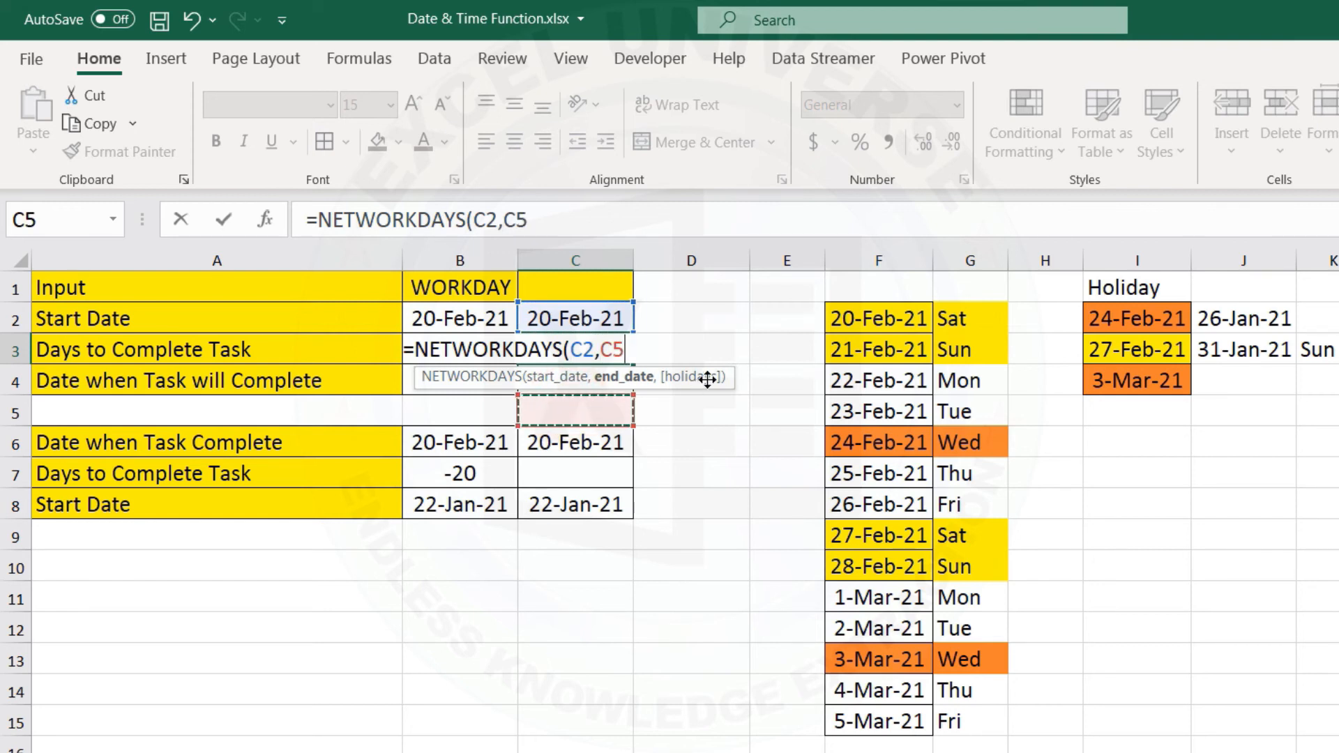
left_click_drag(707, 379, 707, 433)
left_click(625, 381)
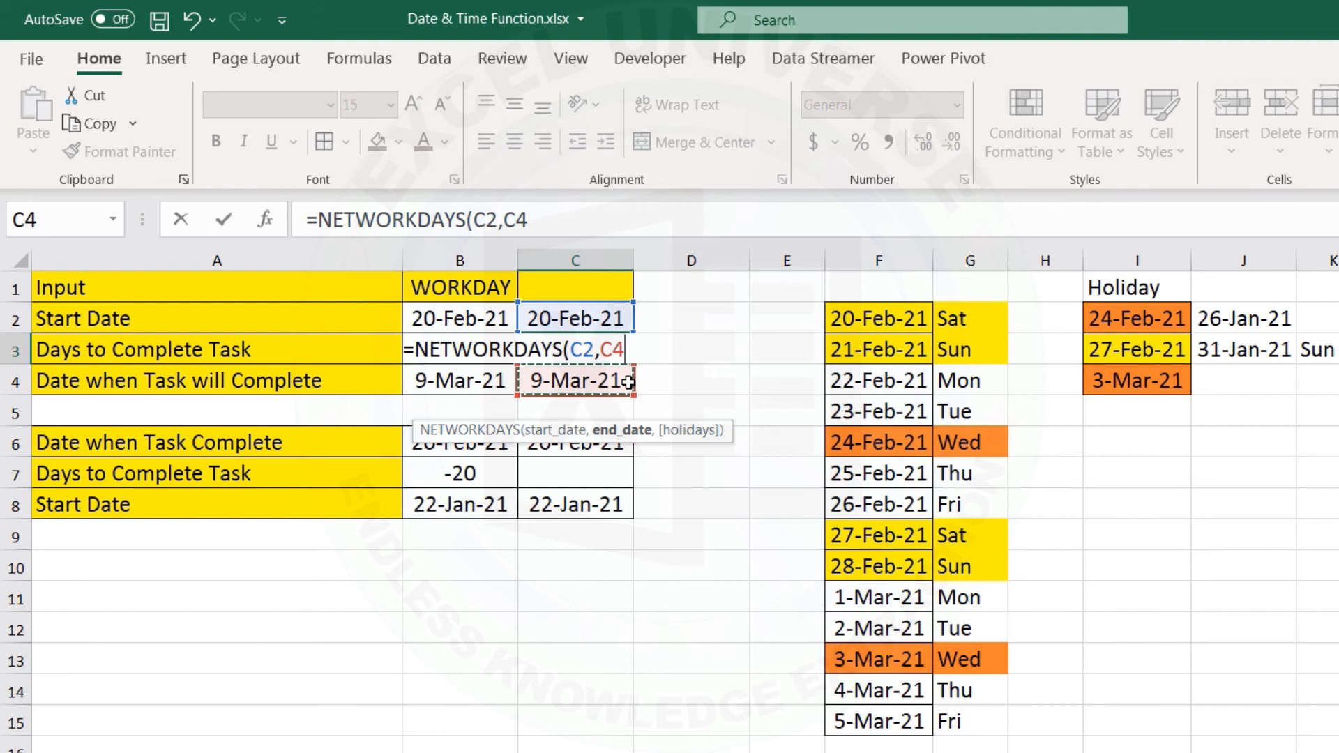
type(")")
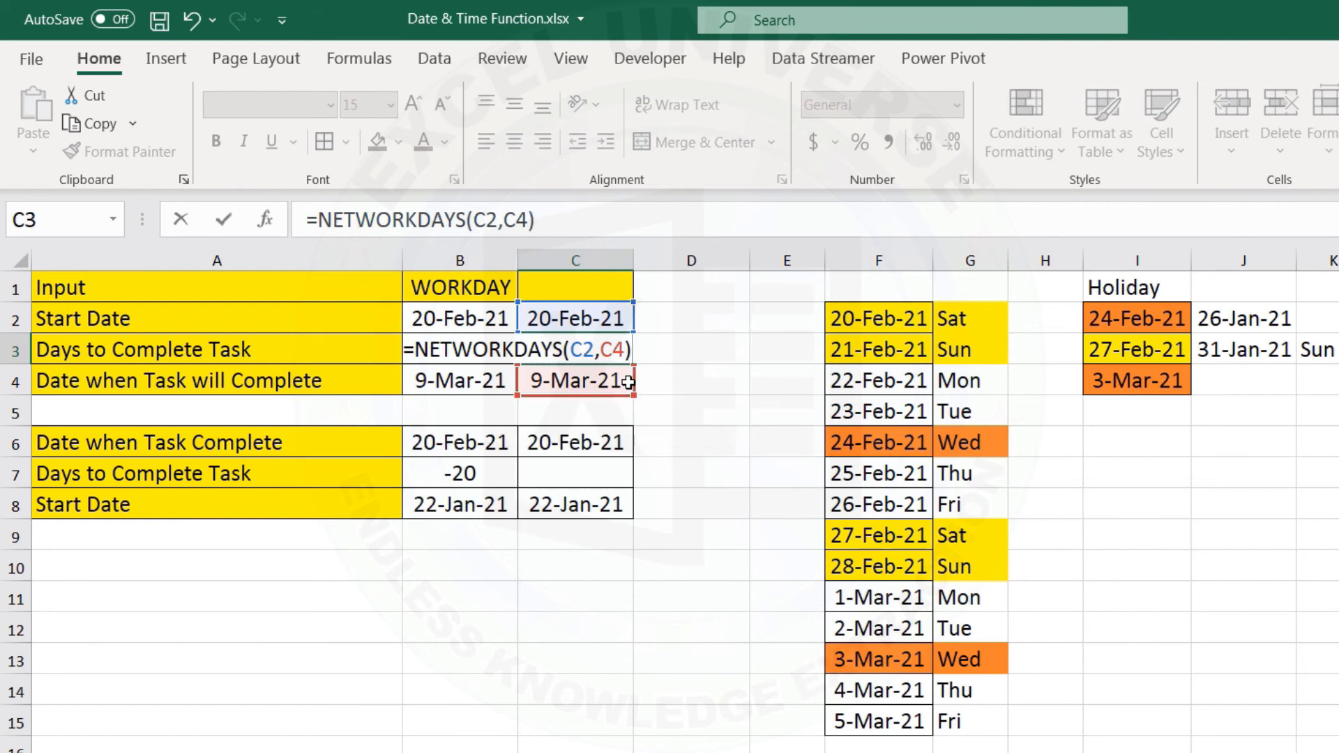
key("Return")
key("Up")
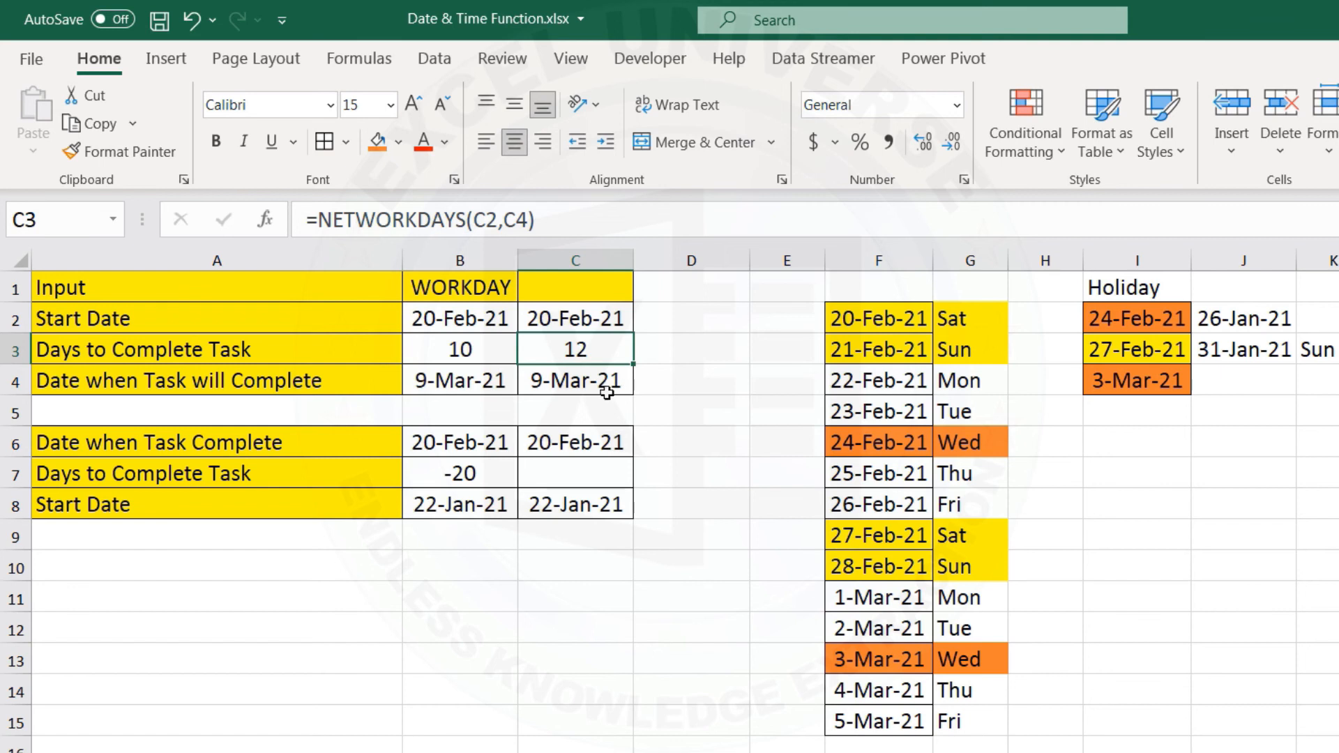
Copy the function name from the C3 formula into C1 as the heading NETWORKDAYS and fit column C to its contents.
left_click(487, 350)
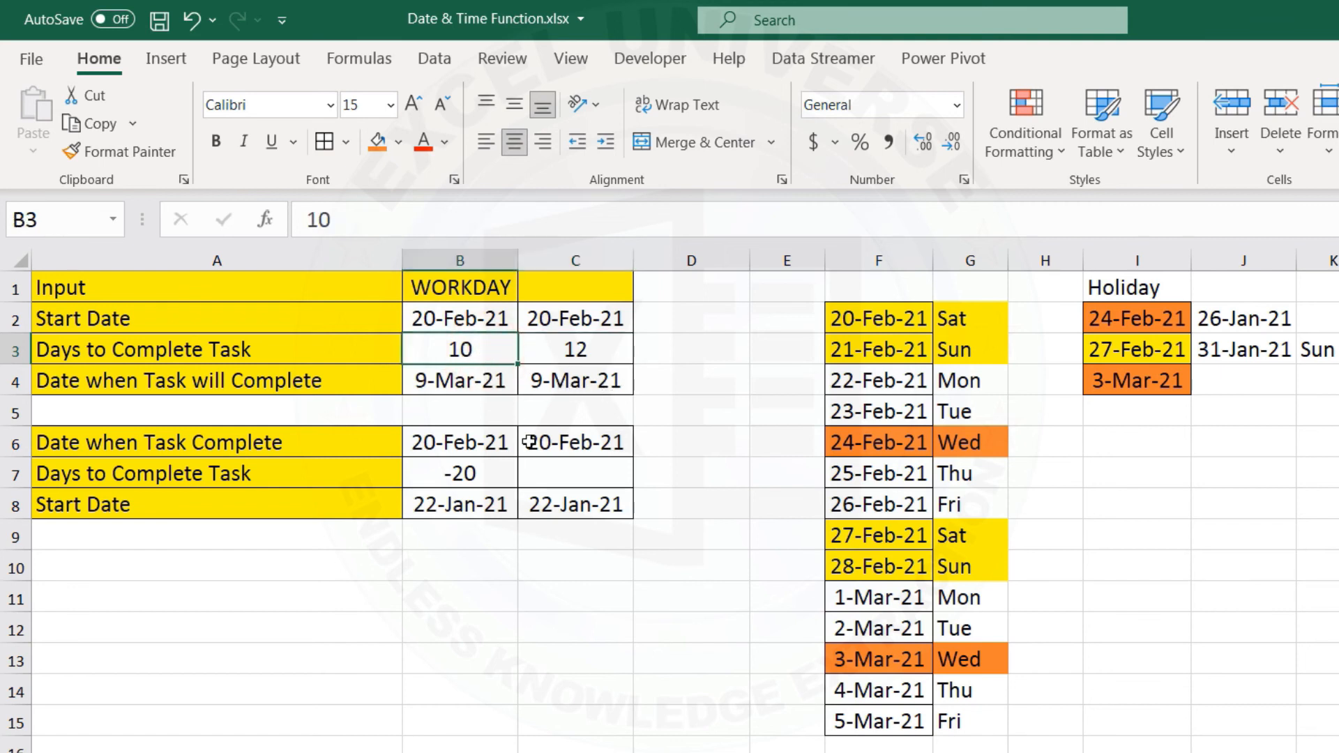
left_click(590, 345)
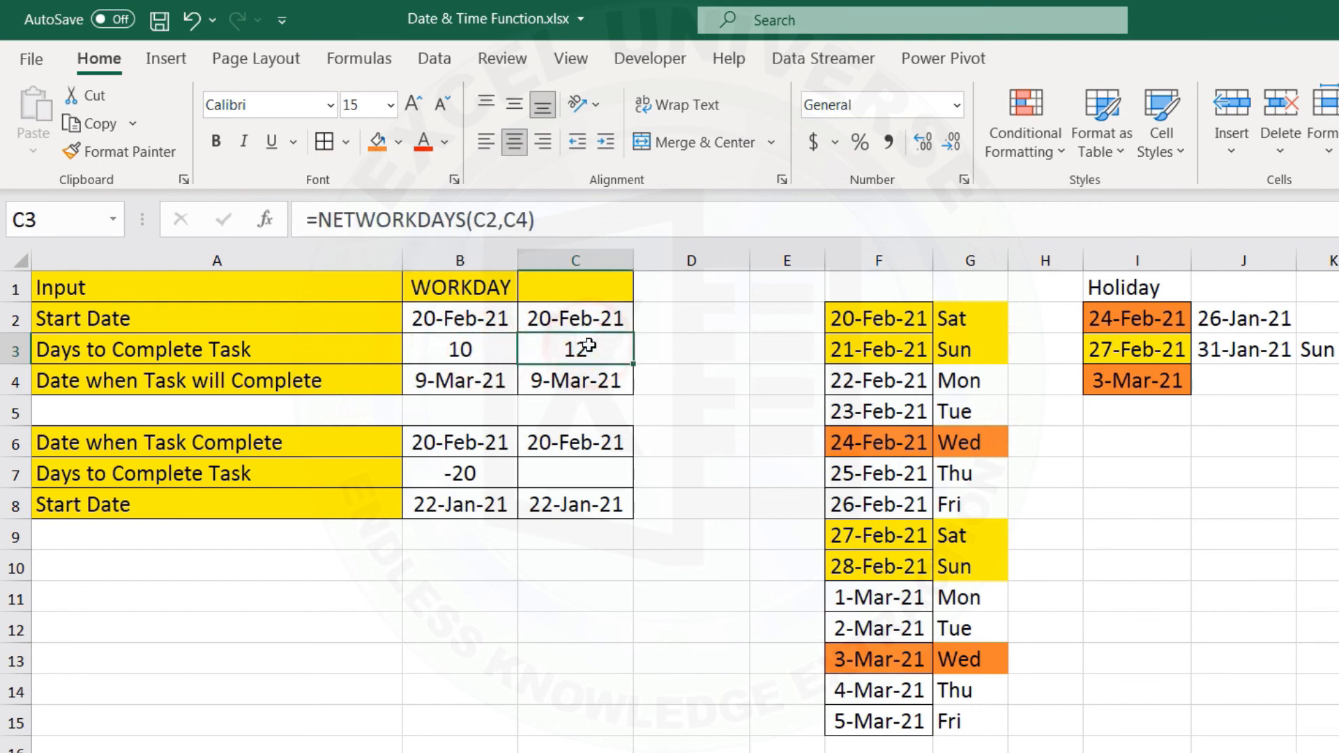
left_click(410, 220)
left_click(588, 285)
left_click(588, 285)
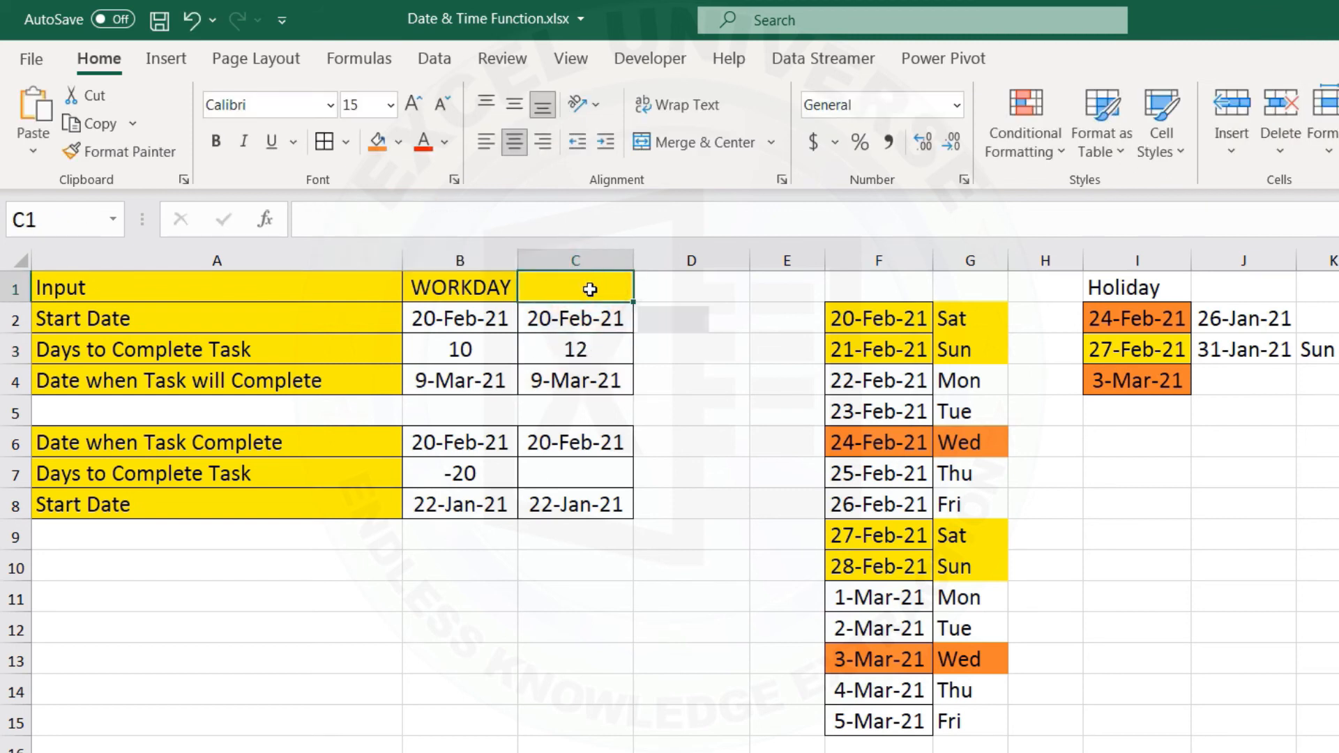
key("ctrl+v")
double_click(640, 259)
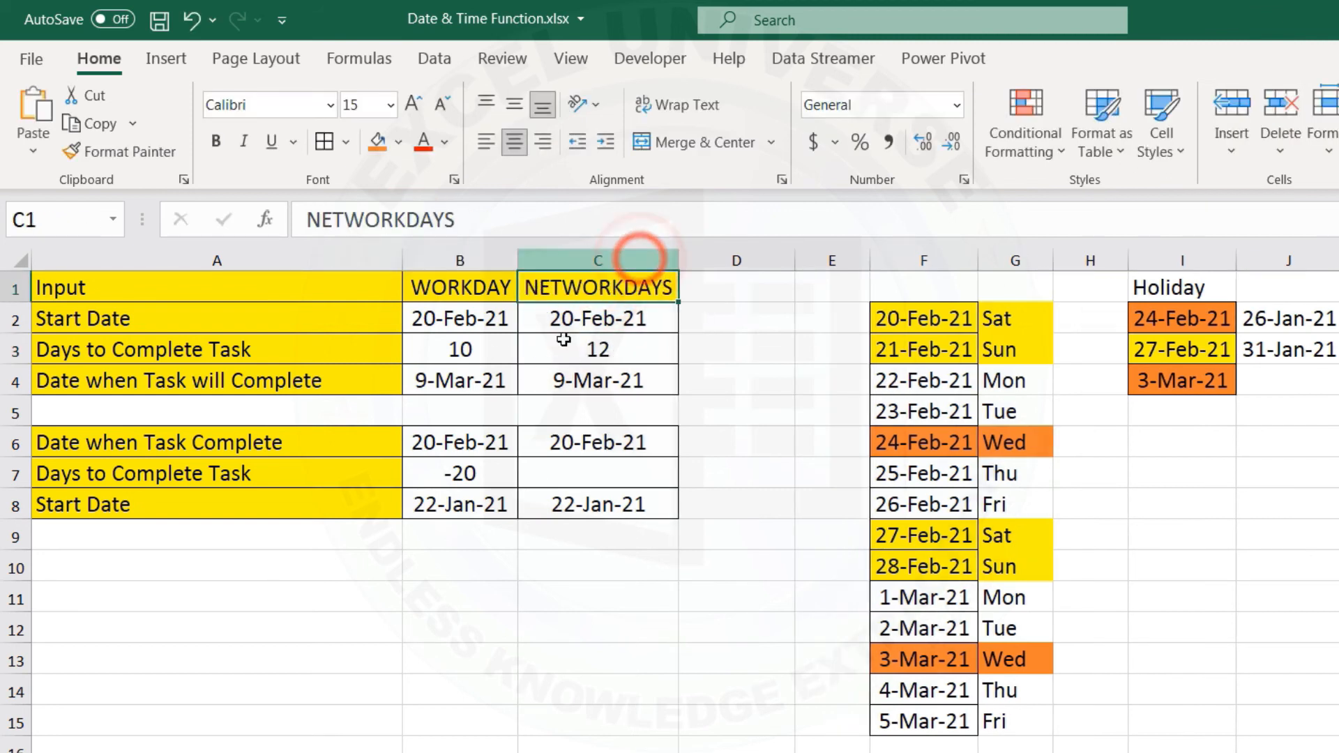
Check the holiday range used by the WORKDAY formula in B4 and copy the Holiday heading from I1 into J1.
left_click(463, 383)
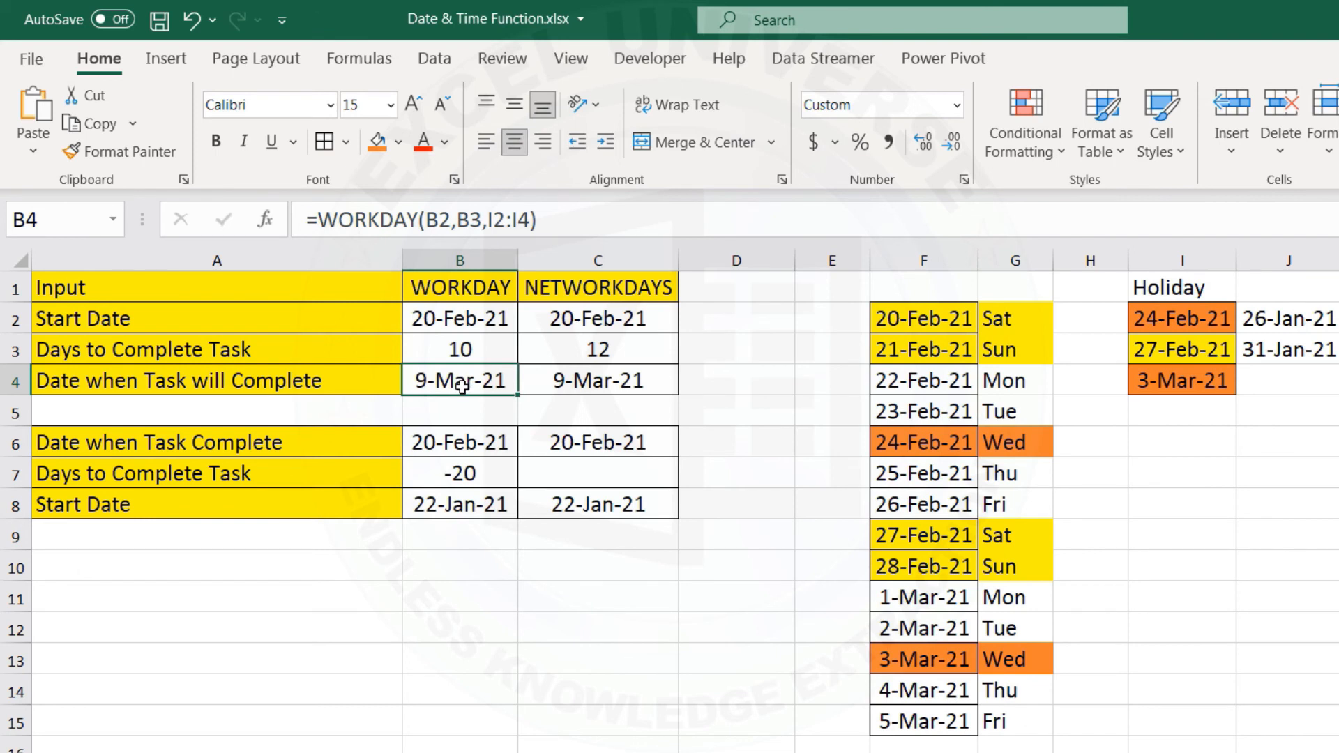
double_click(486, 380)
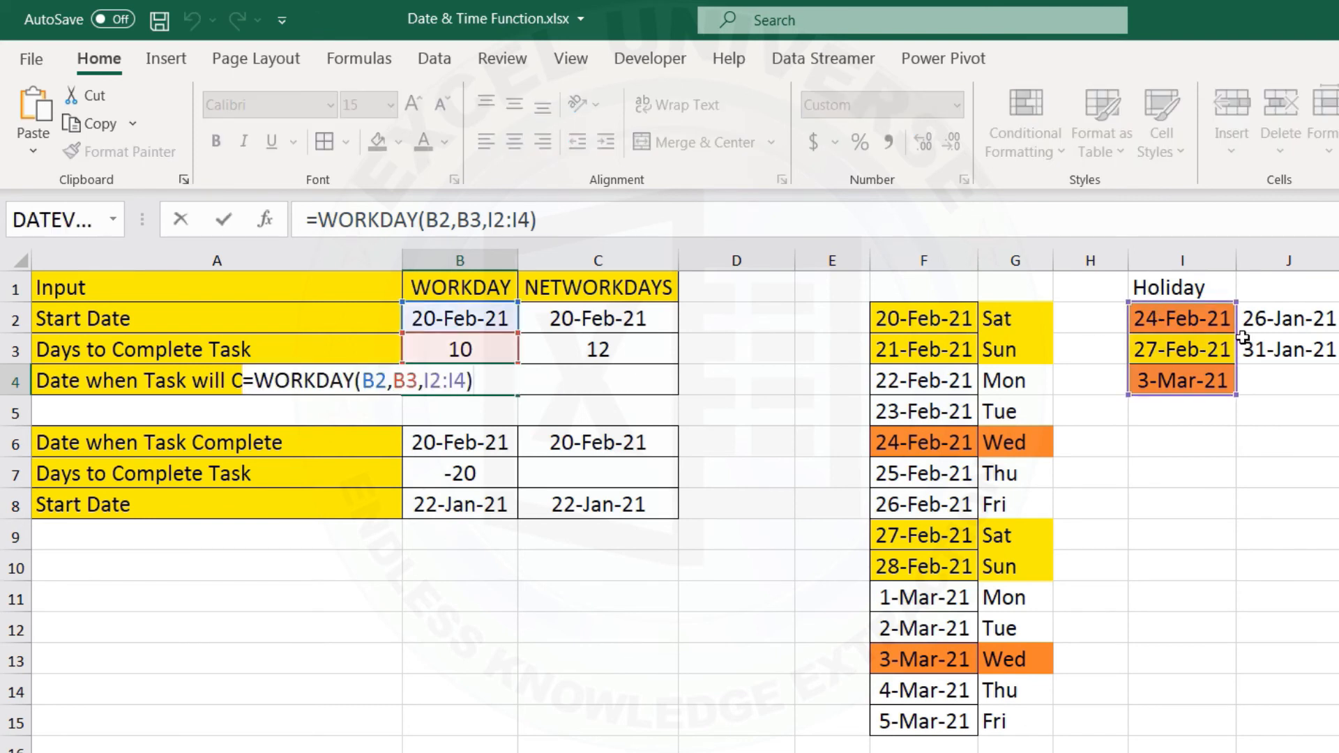
key("Escape")
left_click(1208, 291)
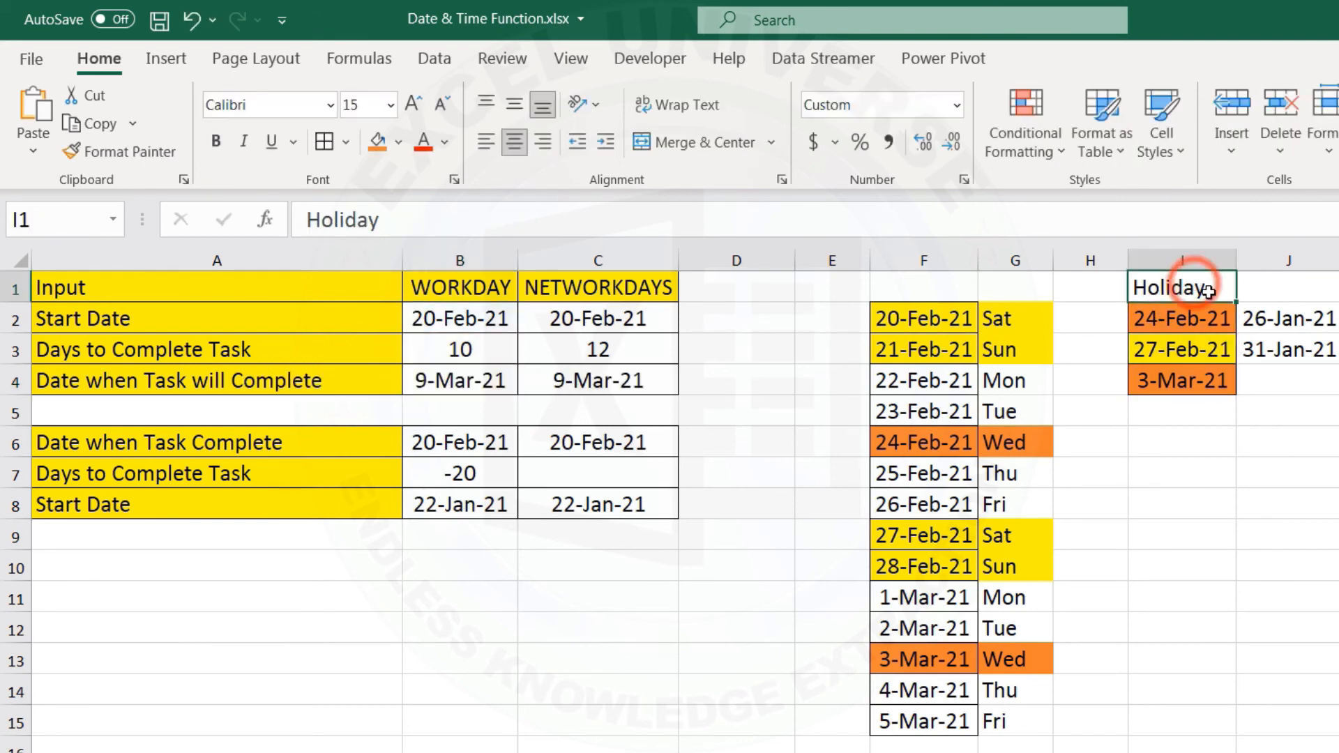
left_click_drag(1207, 291, 1282, 286)
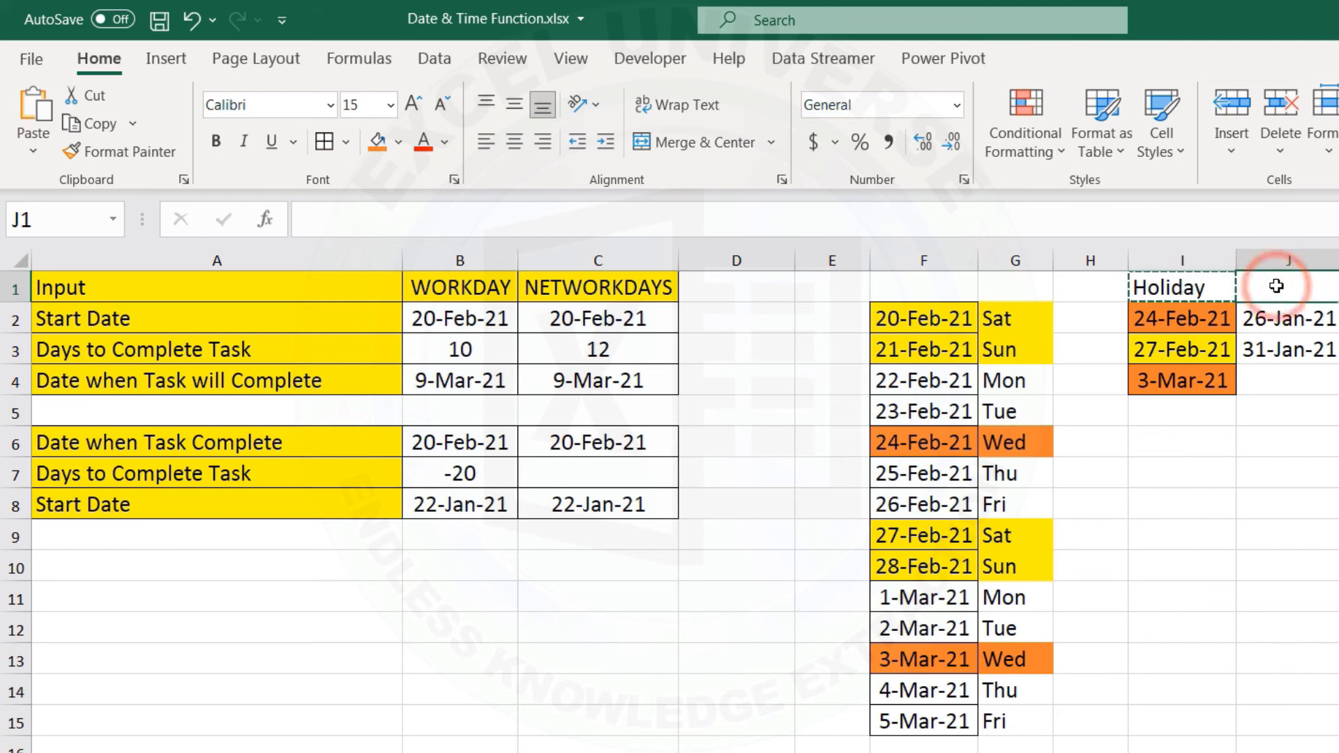
Add the holiday range I2:I4 as the third argument of the NETWORKDAYS formula in C3 and compare the result with B3.
double_click(643, 351)
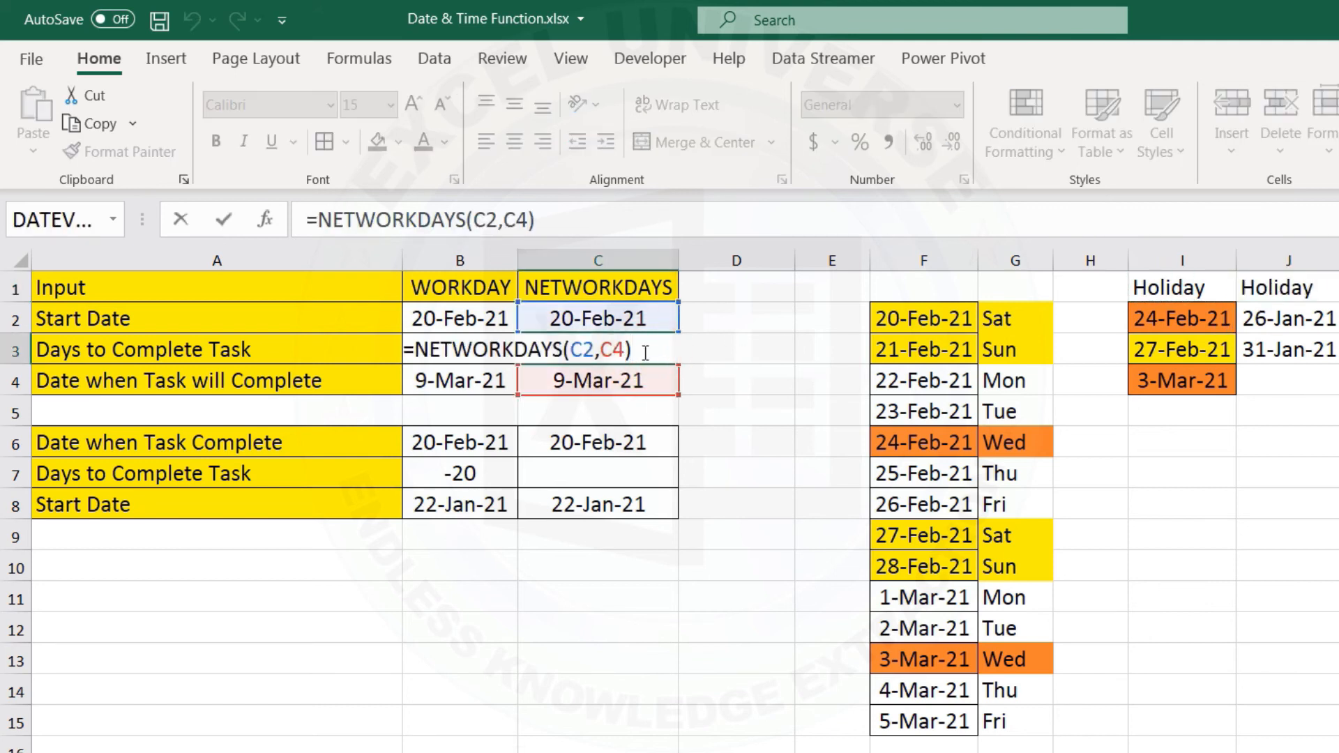
left_click(627, 350)
type(",")
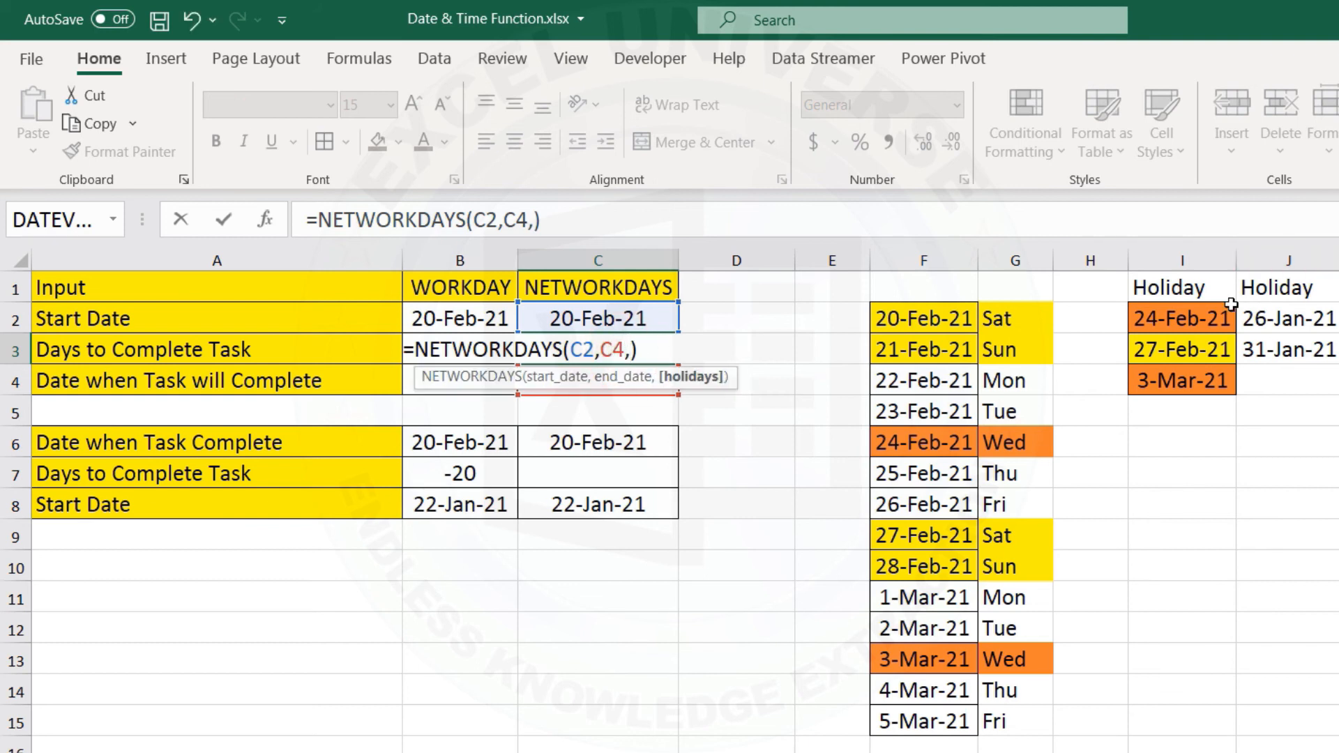
left_click_drag(1211, 320, 1214, 379)
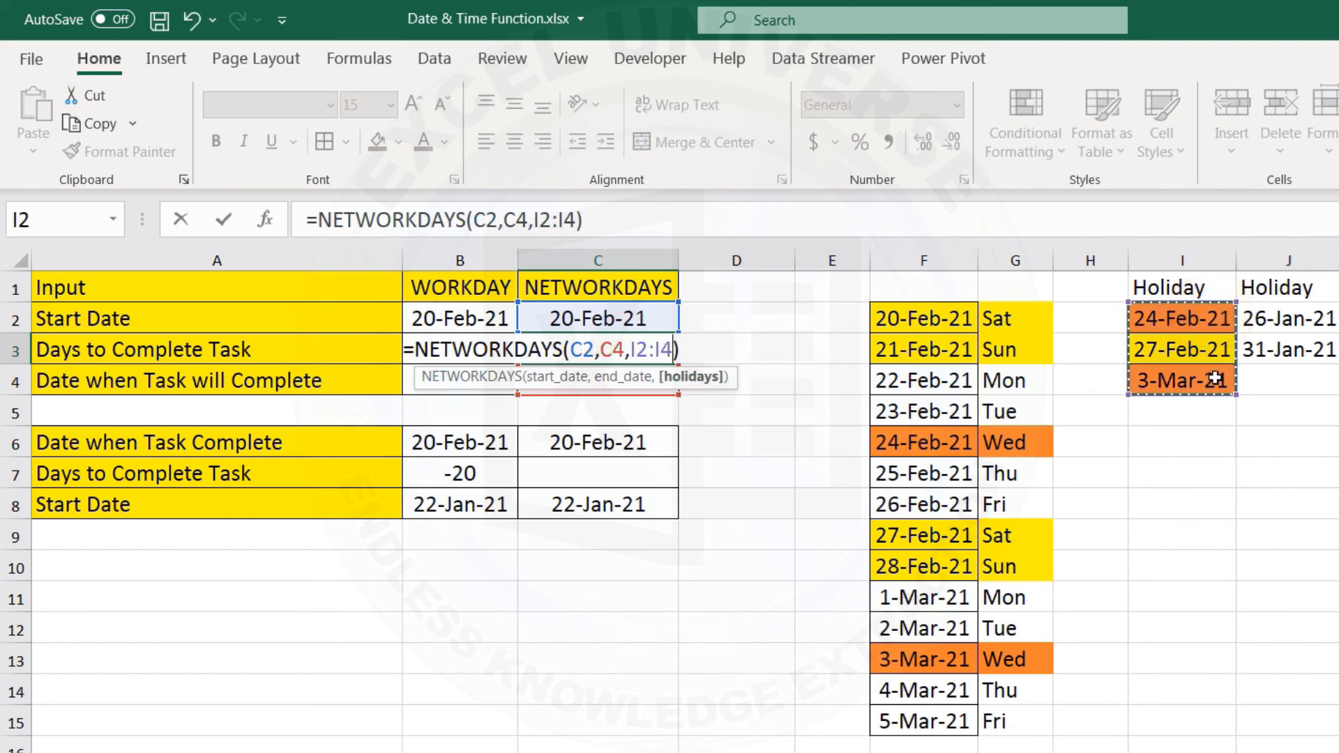
key("Return")
key("Up")
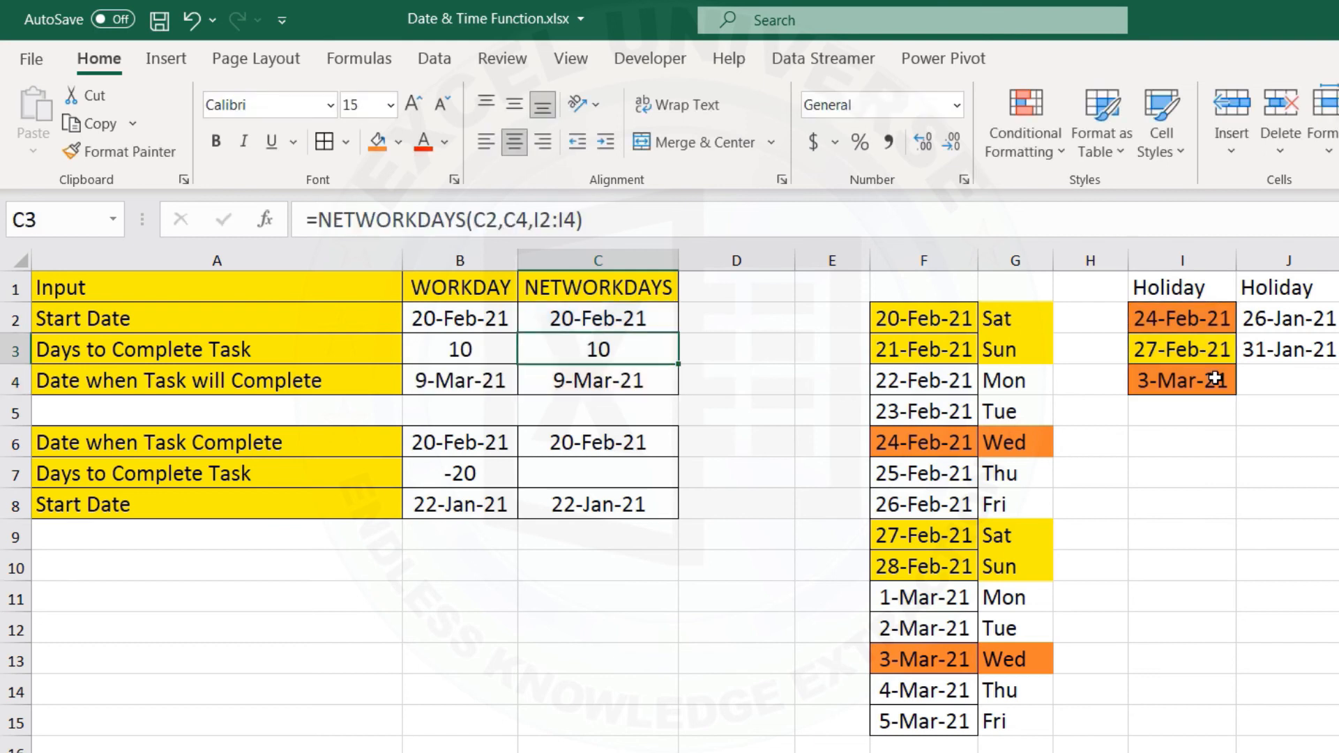
left_click(491, 355)
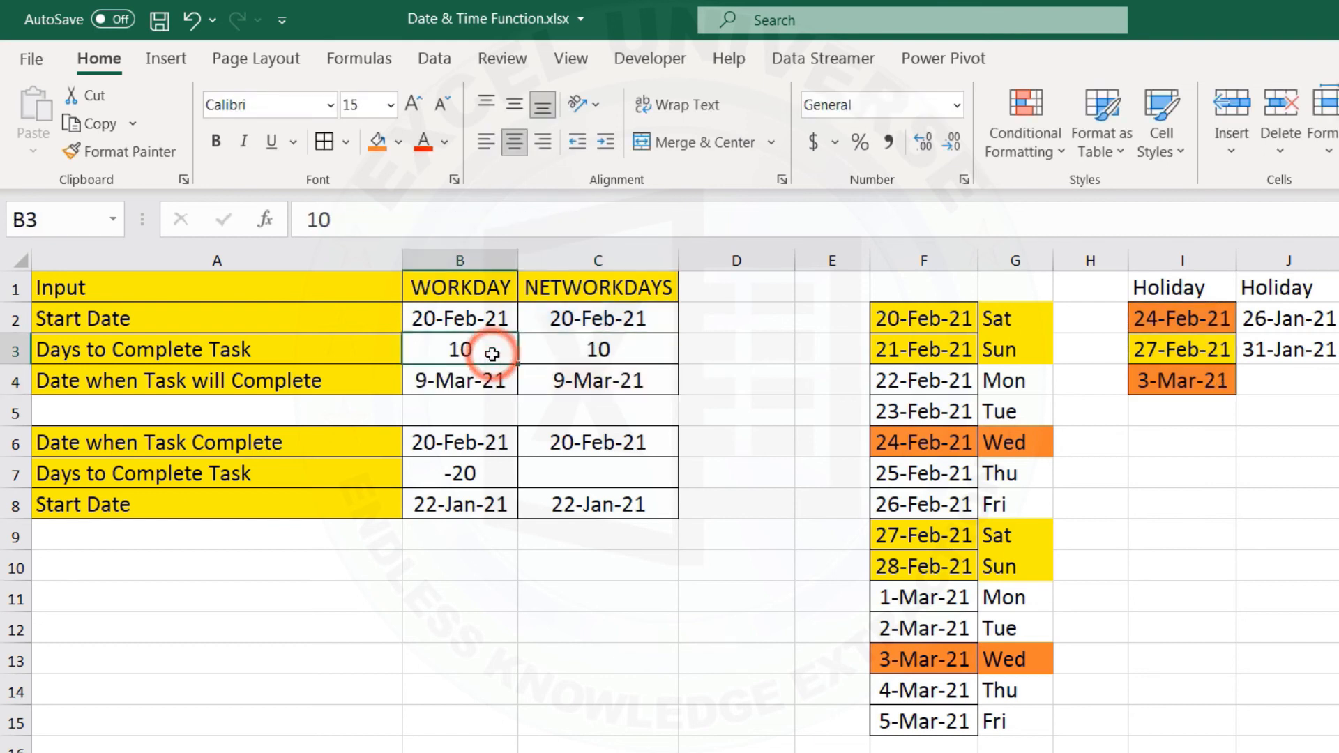
key("Right")
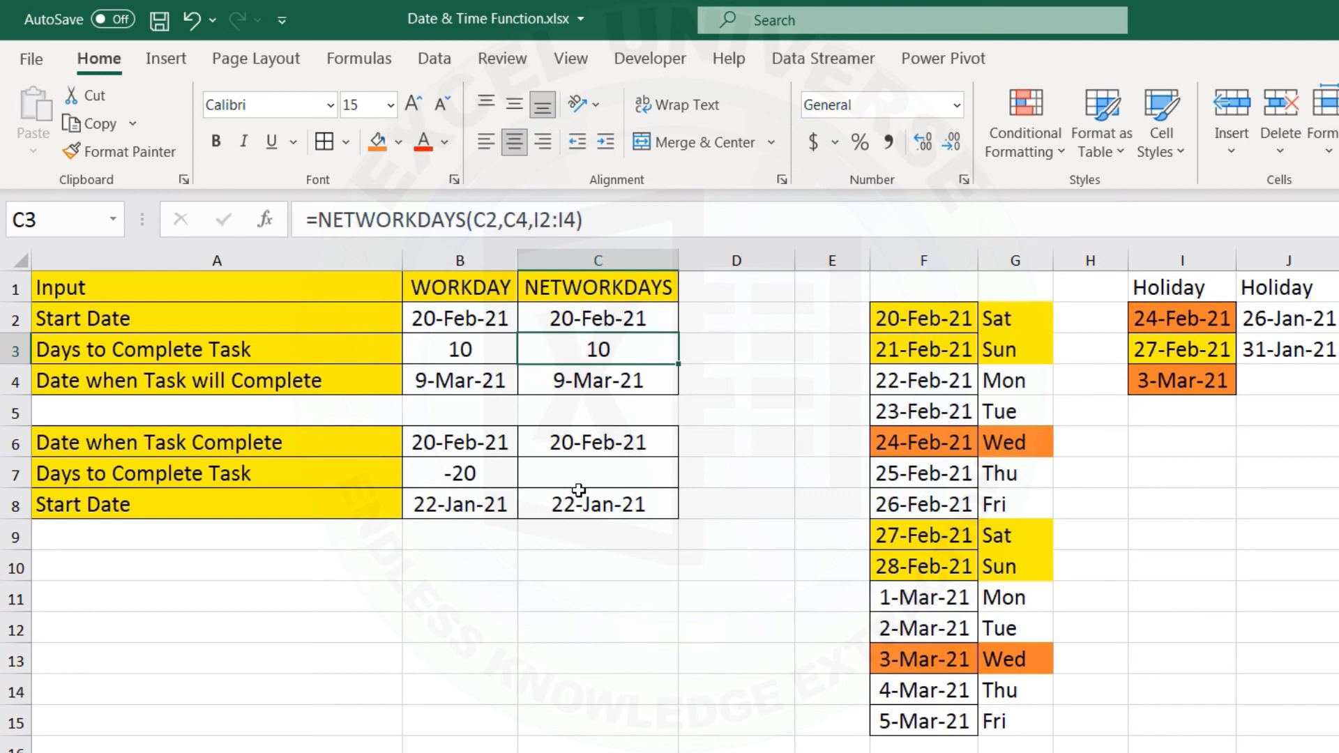
Enter =NETWORKDAYS(C6,C8,J2:J4) in C7 to count the working days back from the completion date to the start date.
left_click(576, 481)
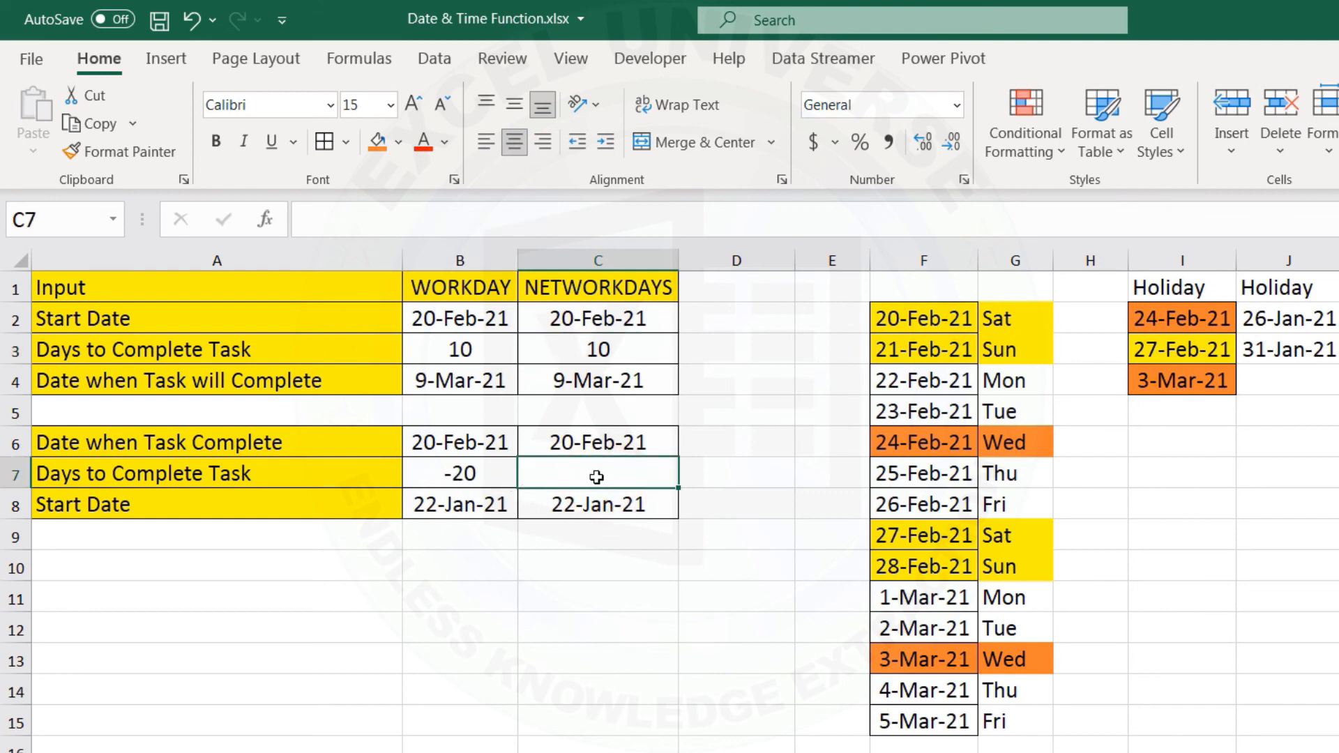
type("=NET")
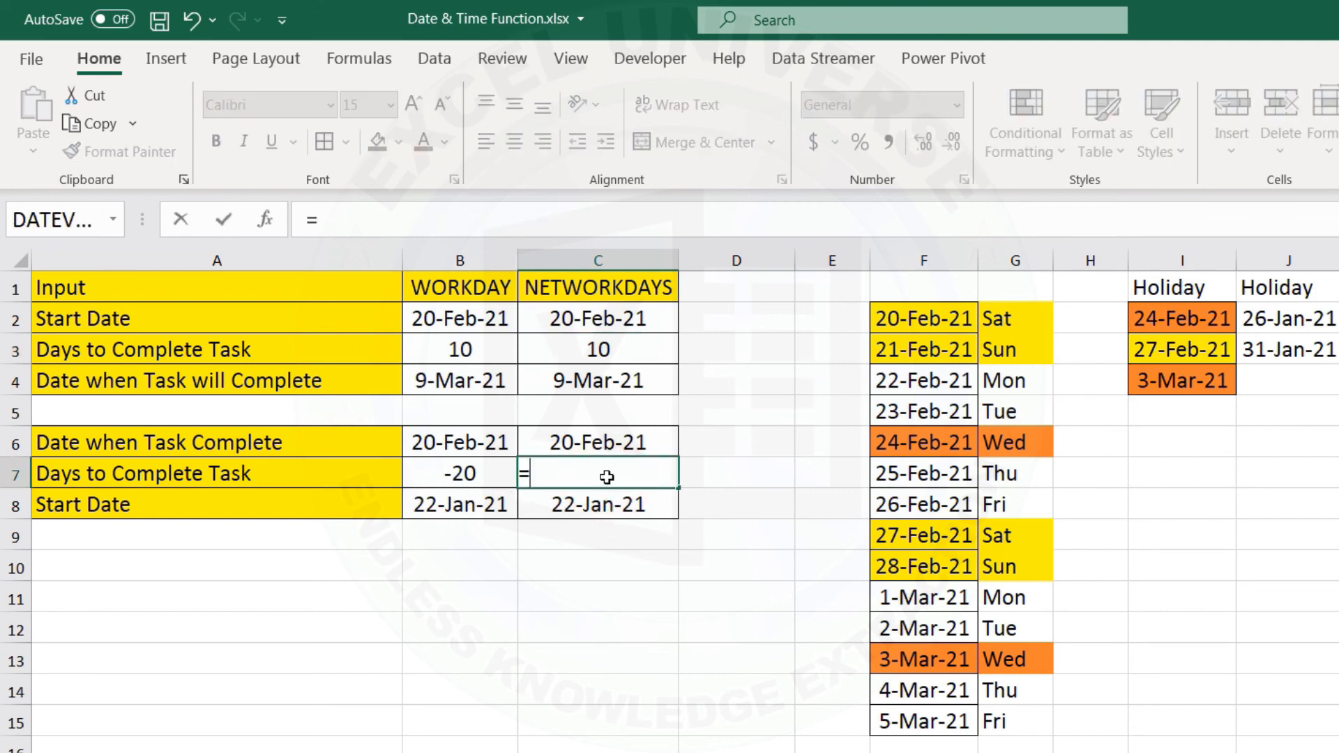
key("Tab")
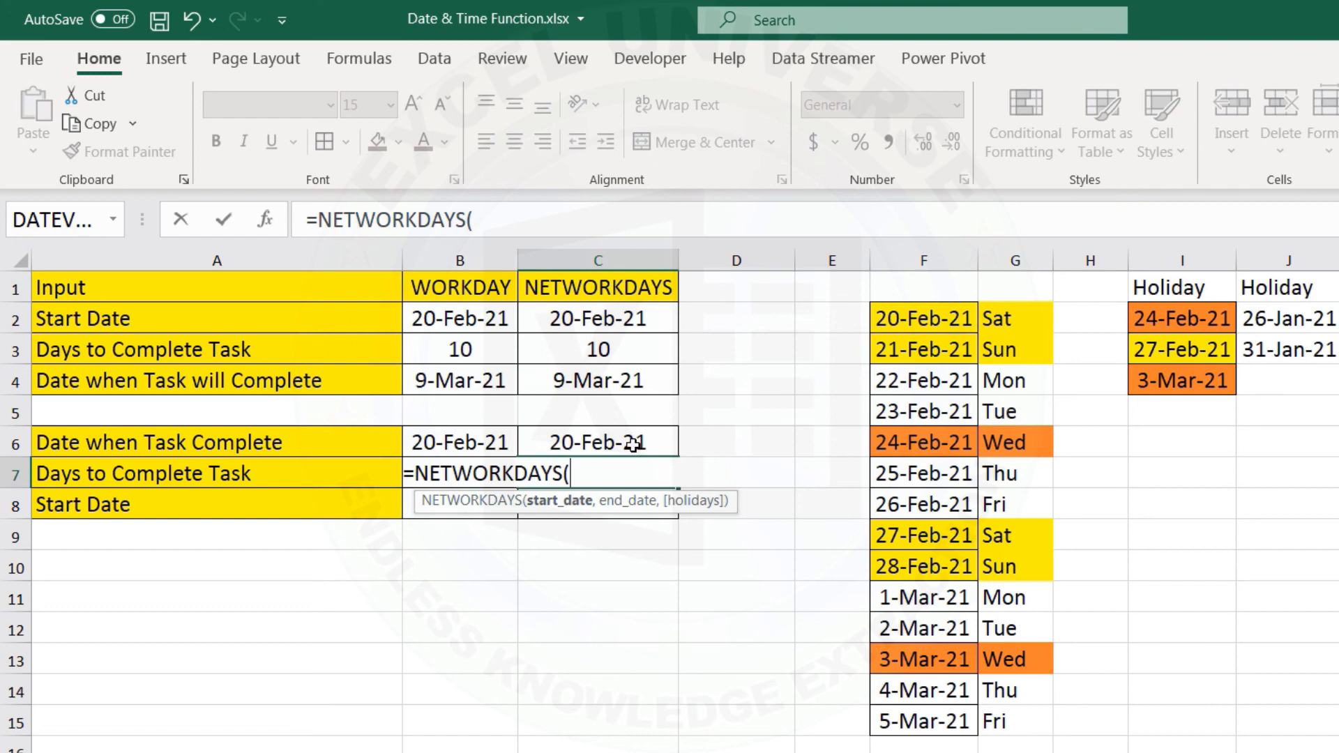
left_click(630, 446)
type(",")
key("Down")
key("Down")
key("Up")
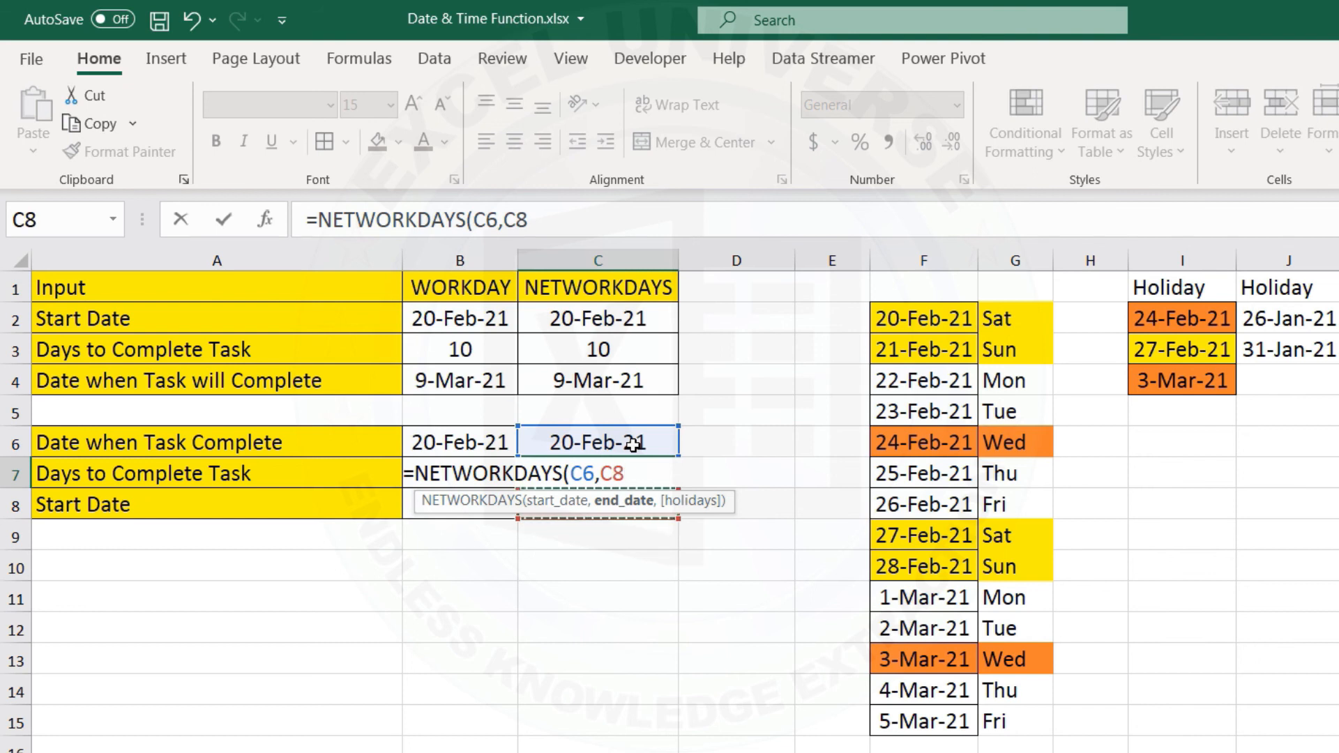
left_click_drag(708, 501, 711, 584)
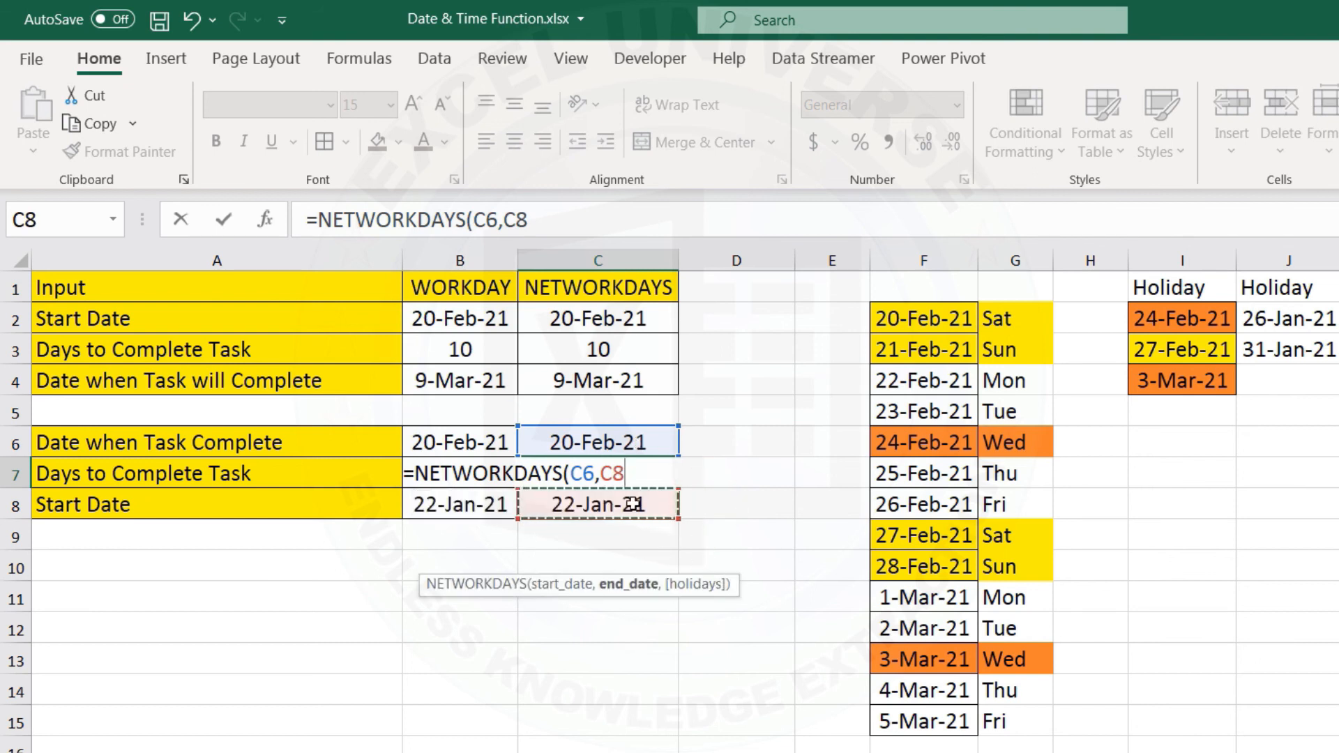
type(",")
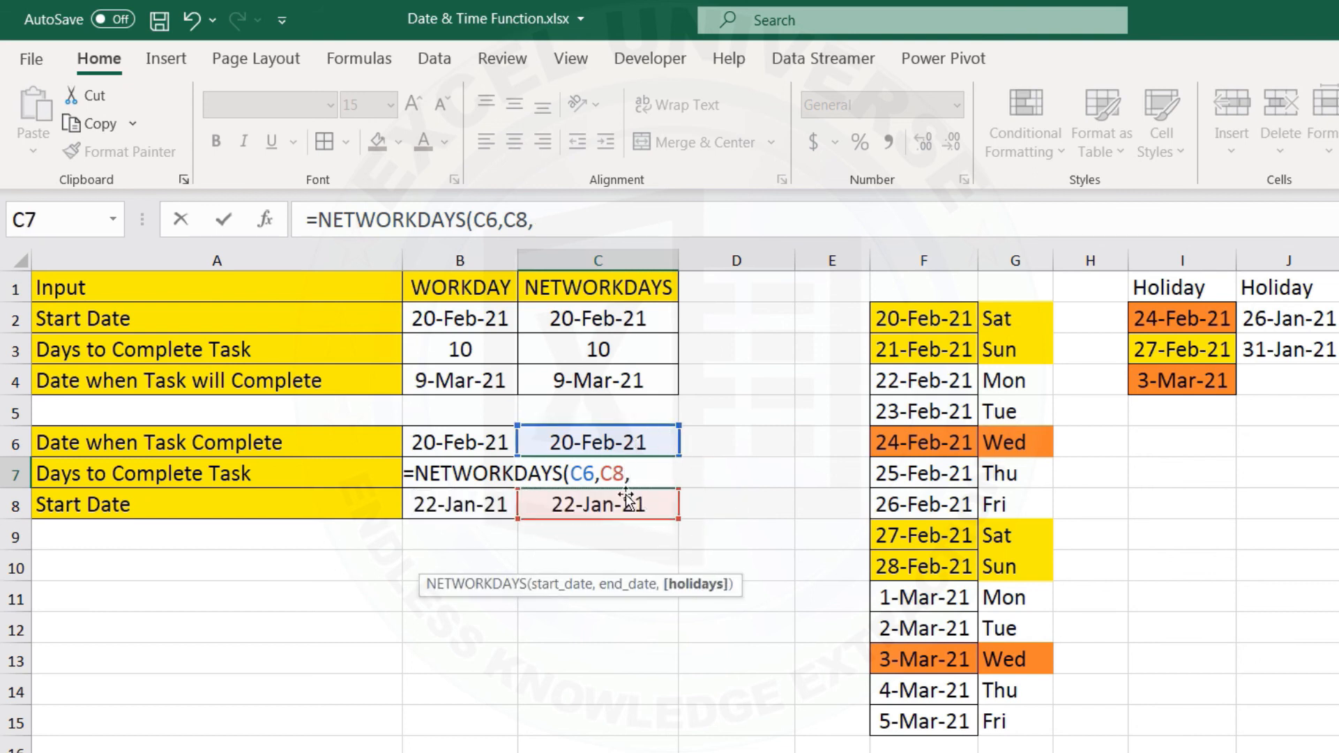
left_click(1319, 315)
left_click_drag(1316, 350, 1319, 377)
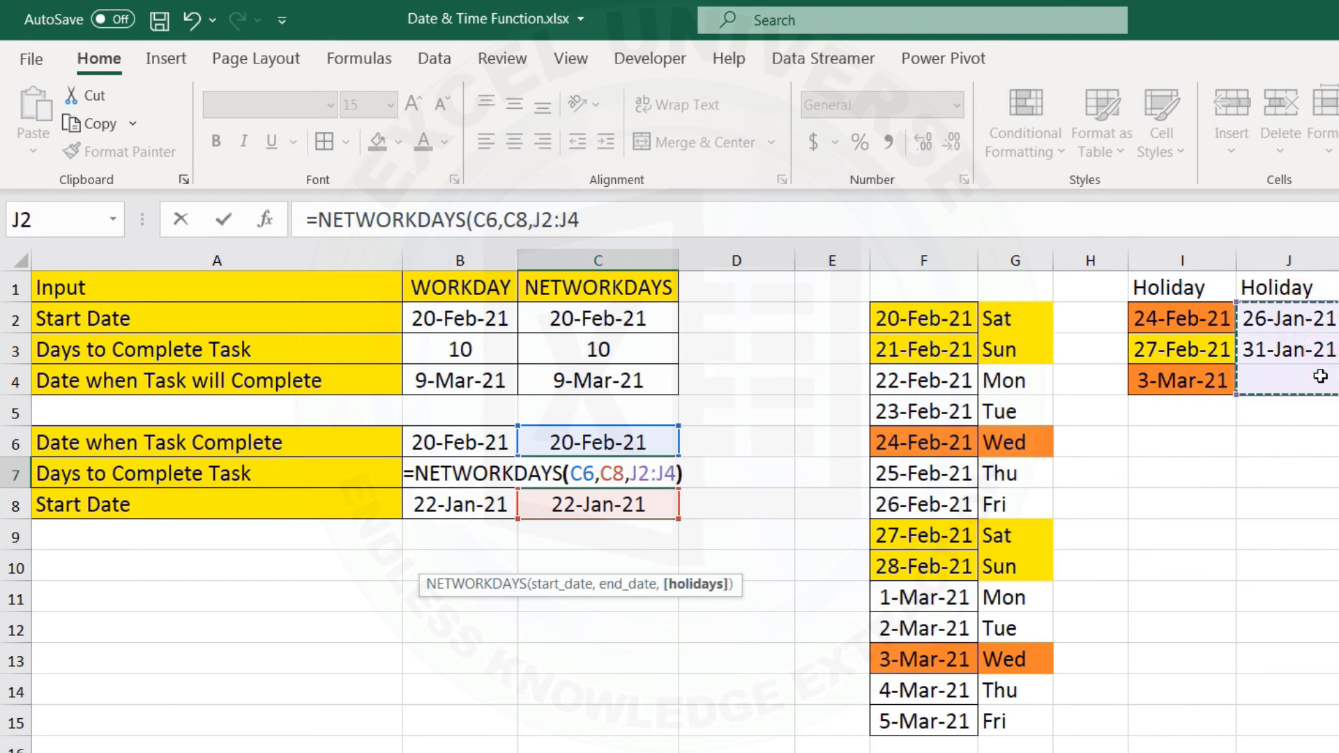
type(")")
key("ctrl+Return")
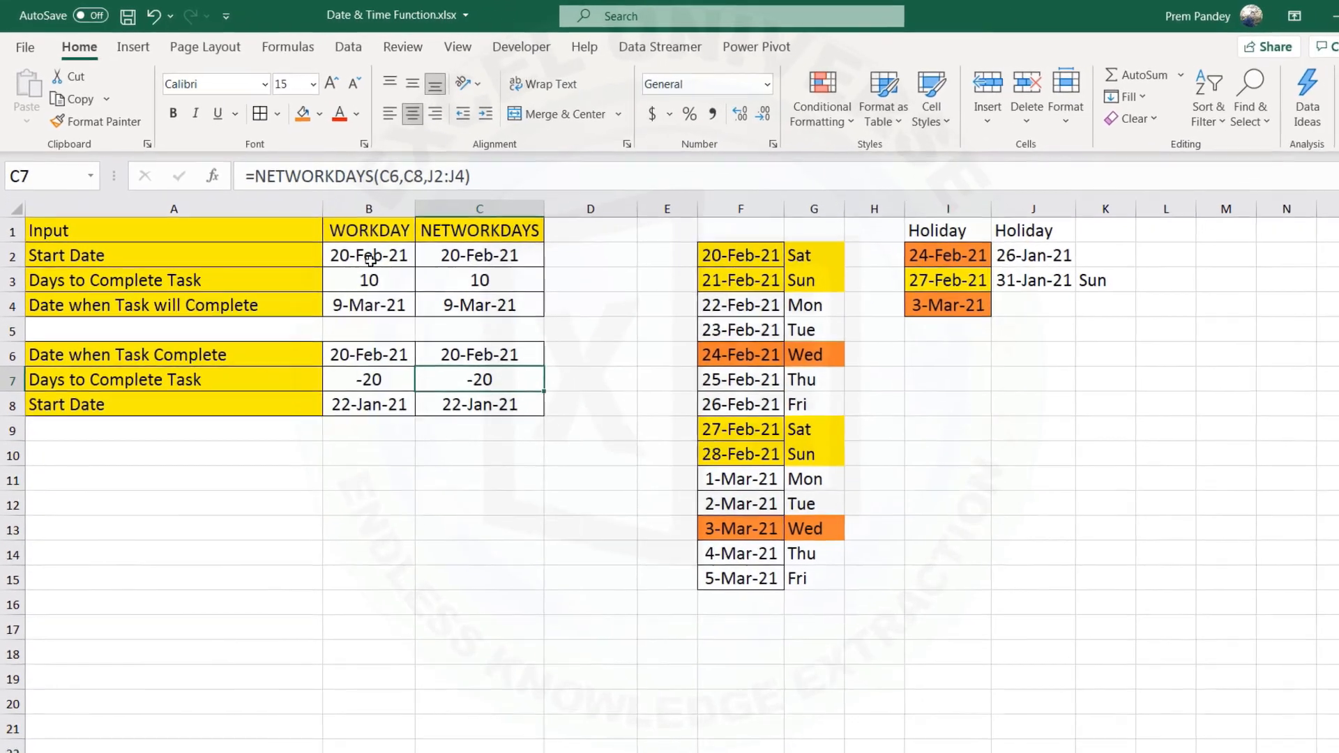
Review the entered task days in B3, the weekday list and the NETWORKDAYS formula in C3.
left_click(380, 281)
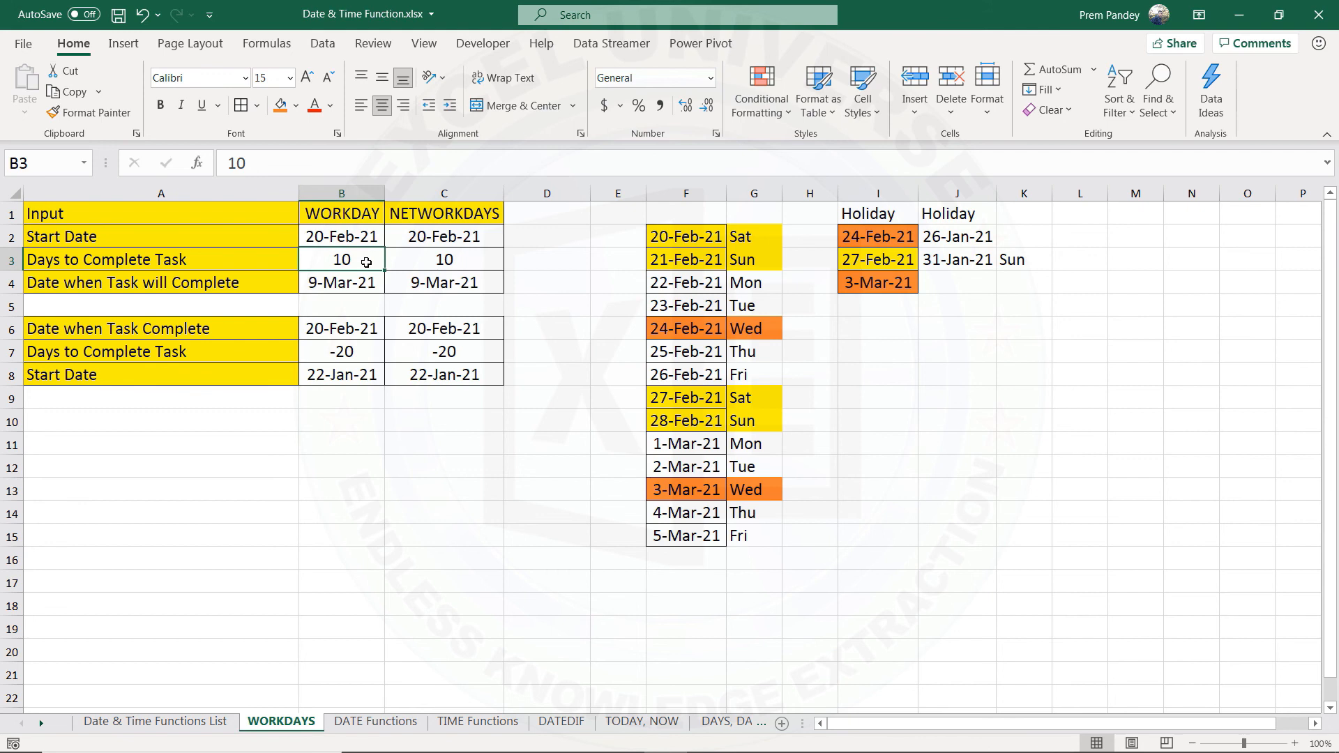
left_click(753, 236)
left_click(469, 261)
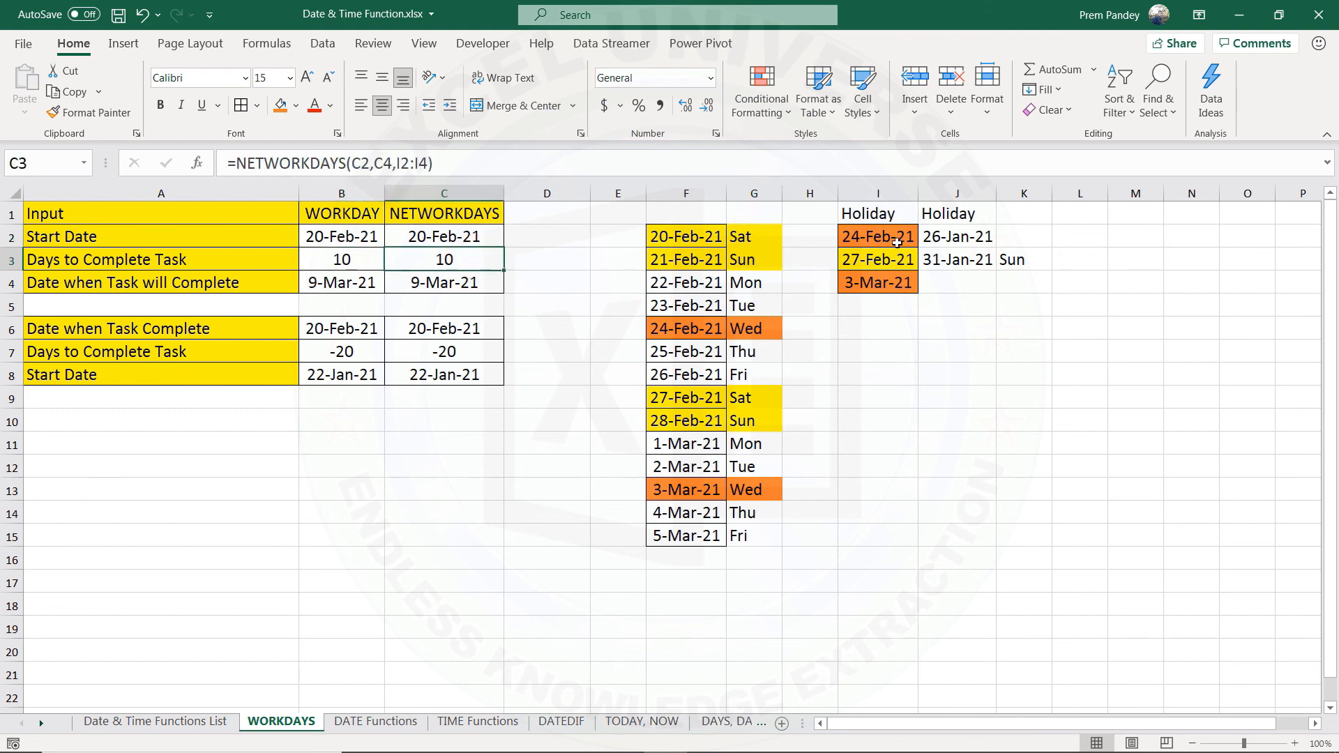
left_click(898, 242)
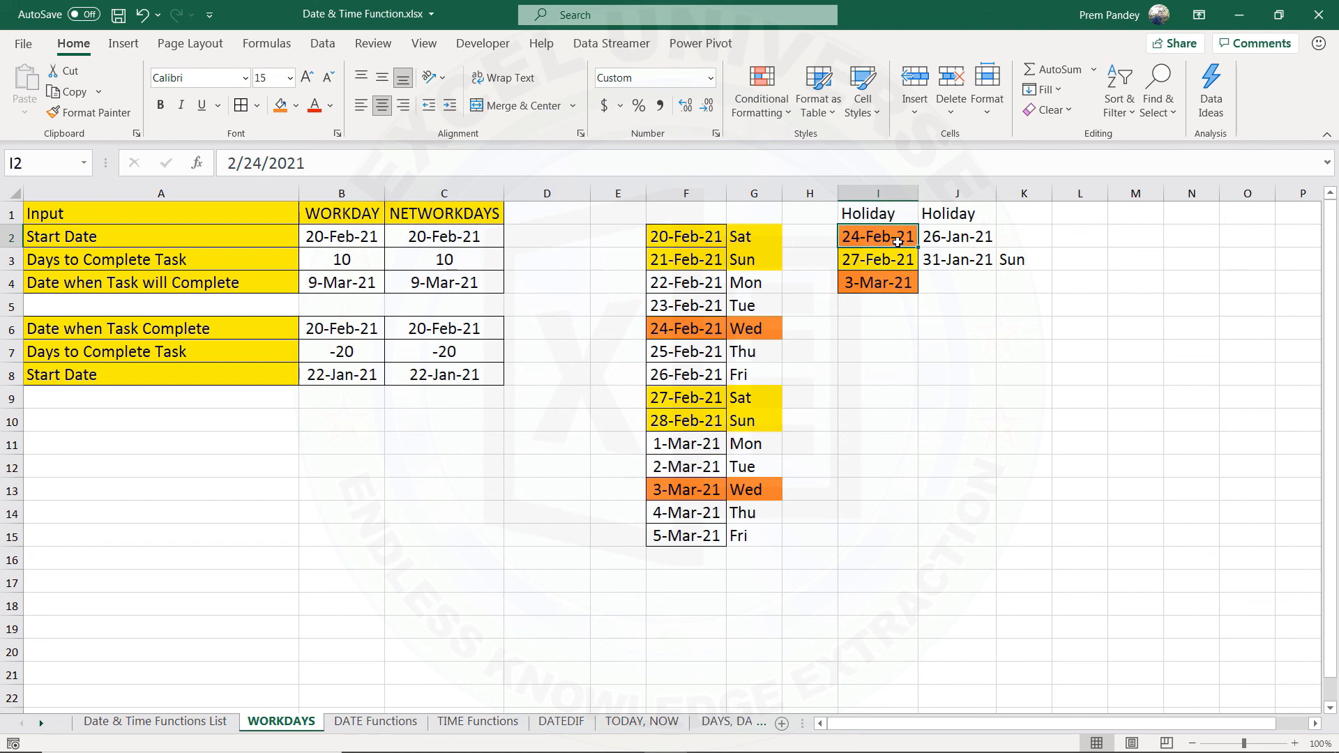
left_click(336, 215)
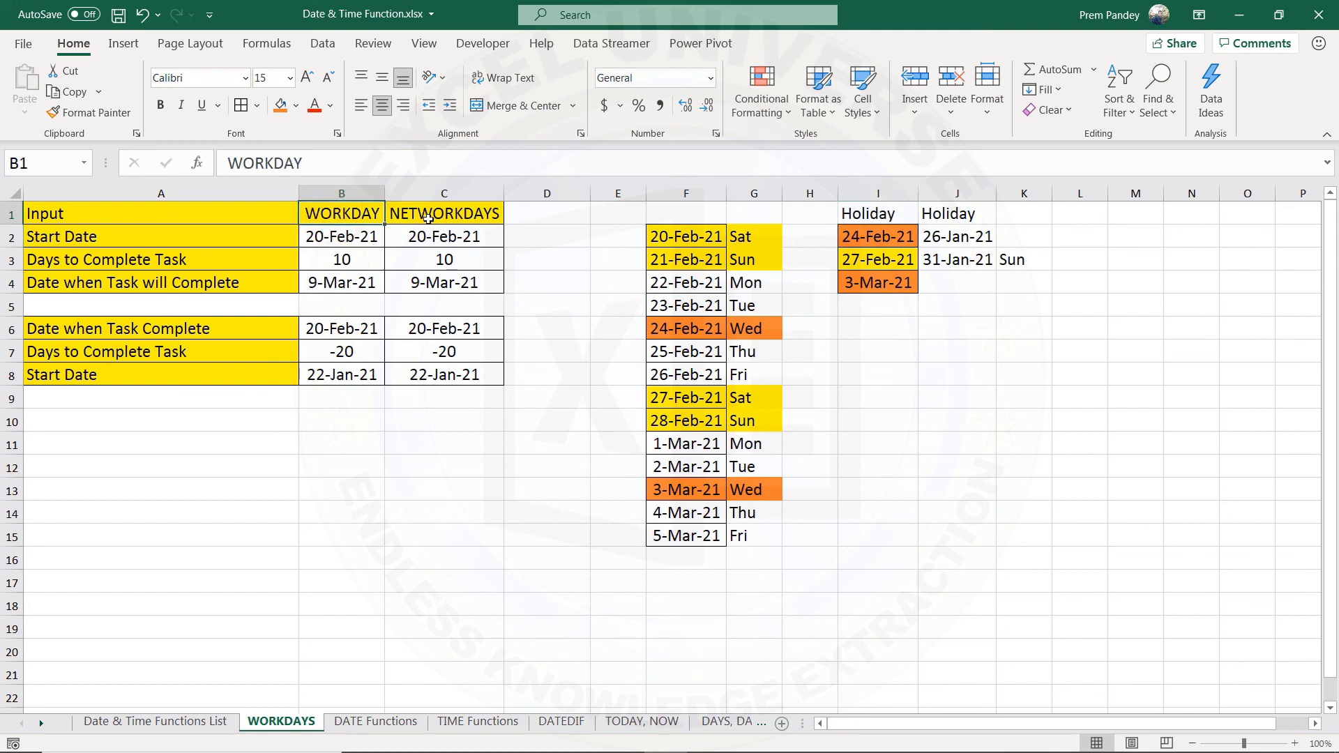
left_click(427, 218)
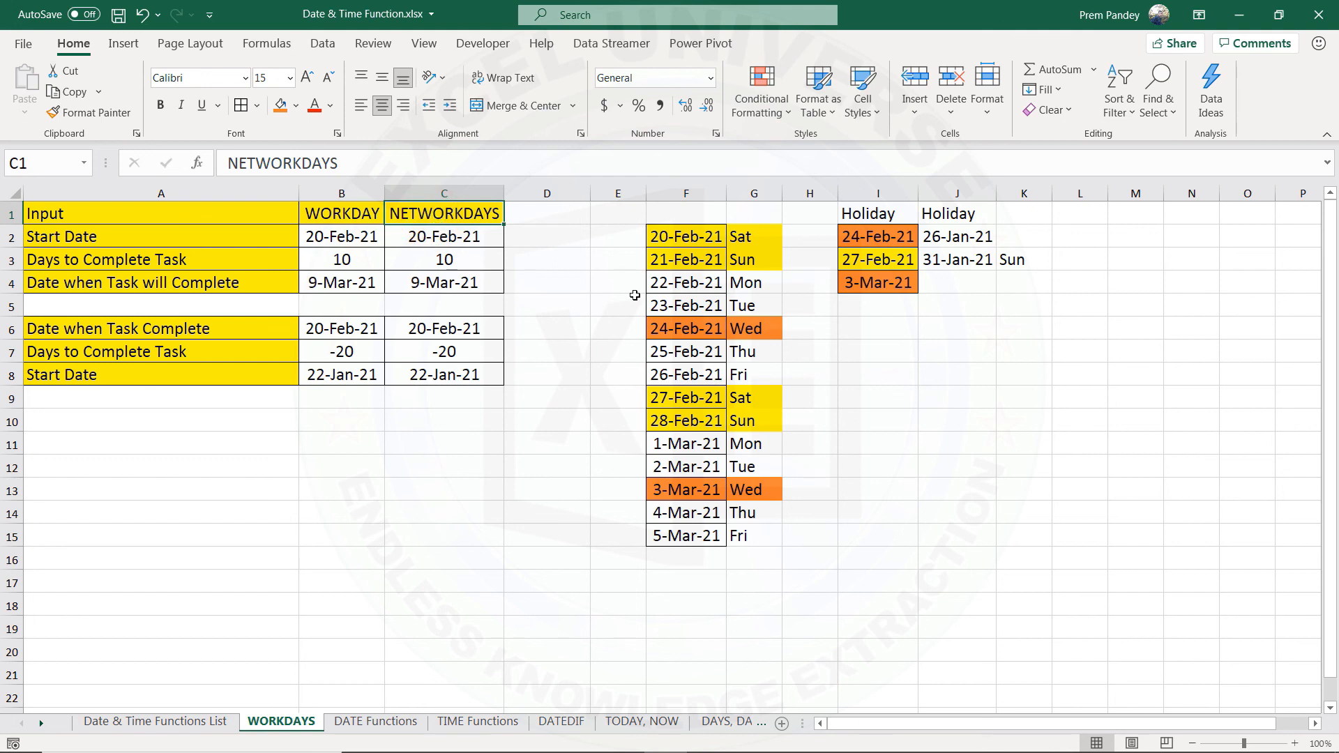
left_click(380, 305)
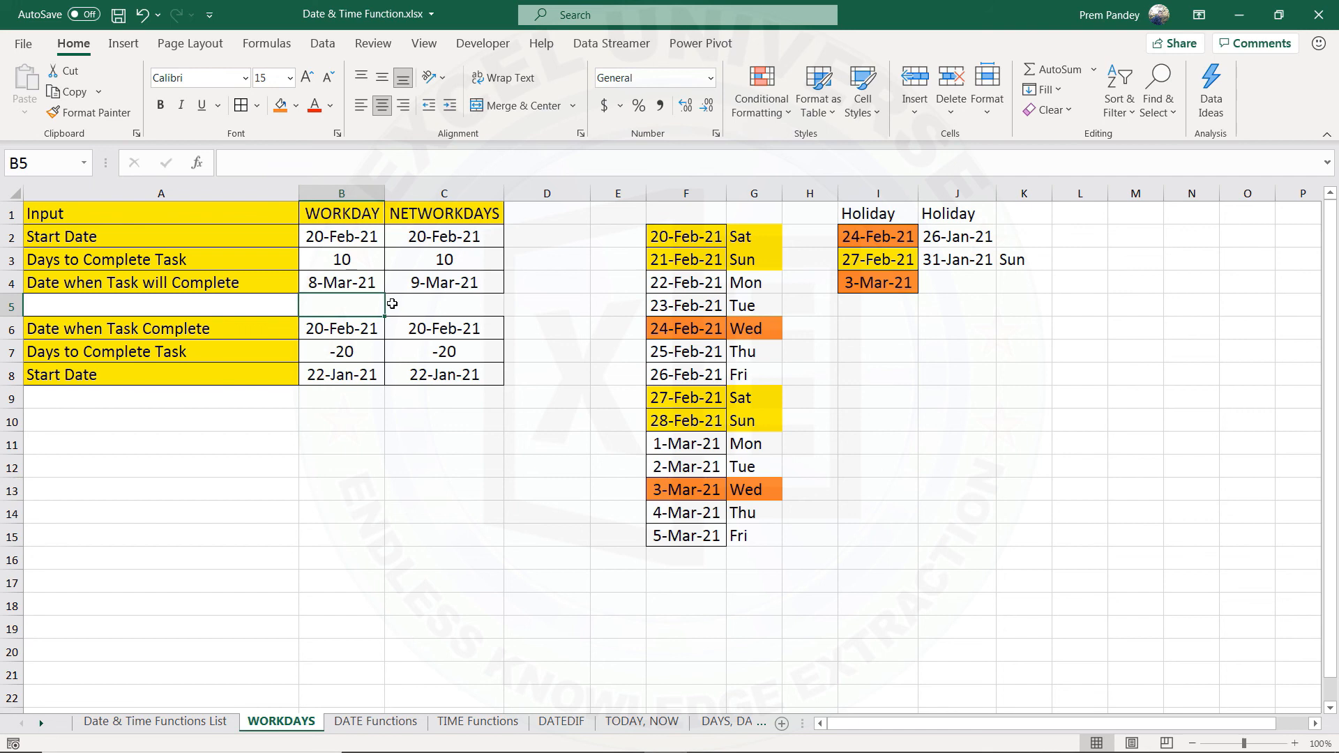
left_click(362, 417)
type("=W")
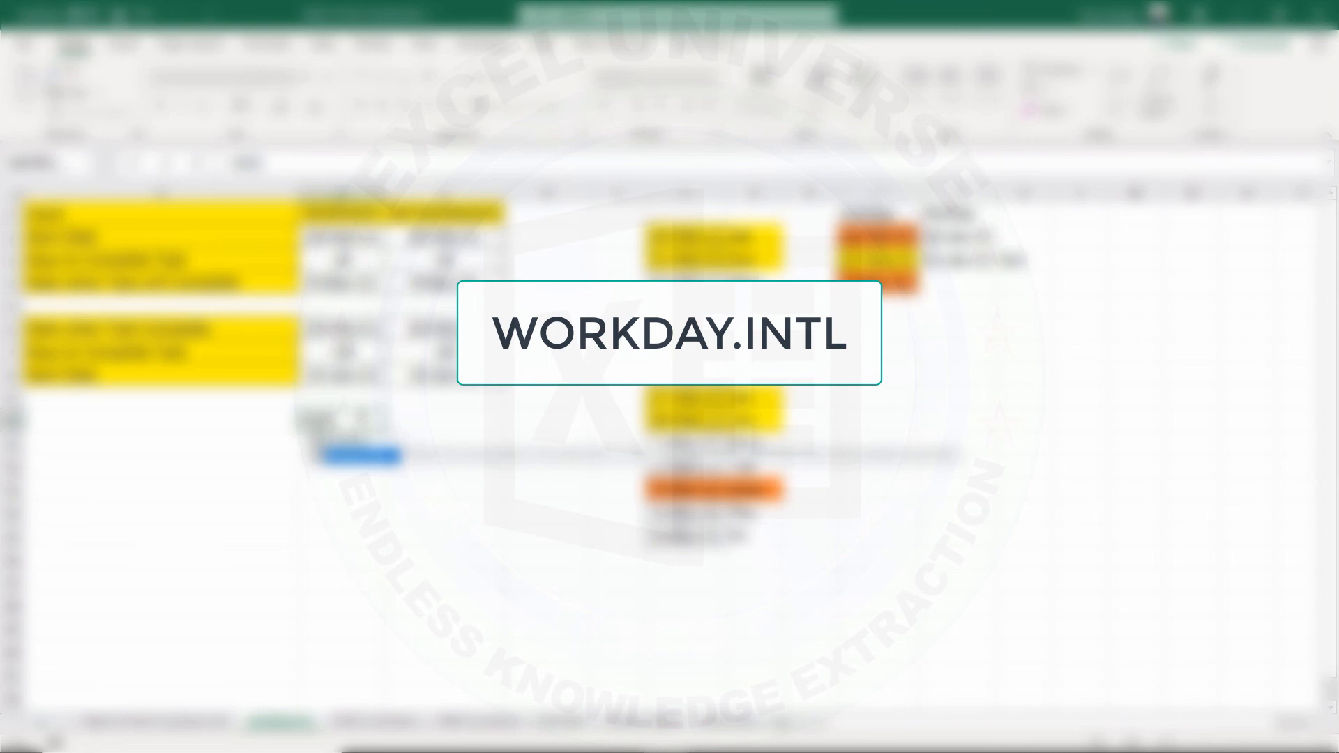
key("Tab")
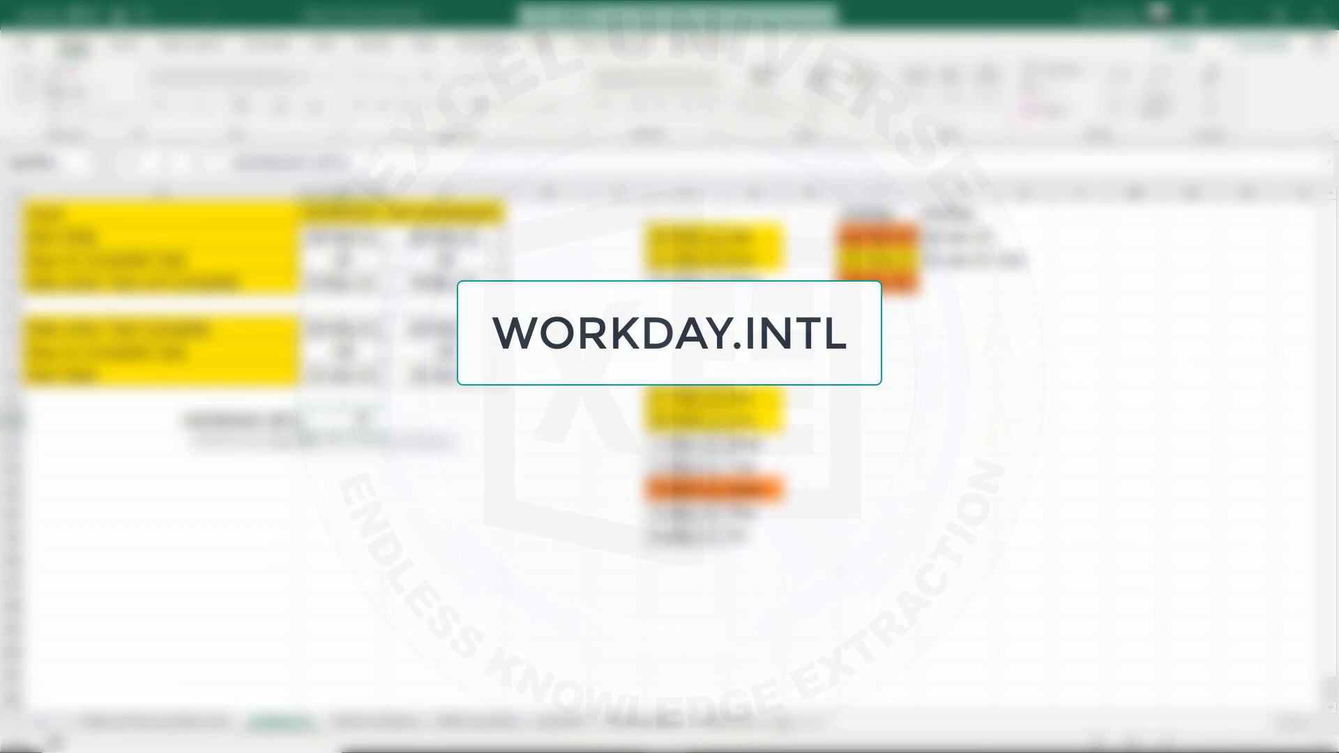
key("Escape")
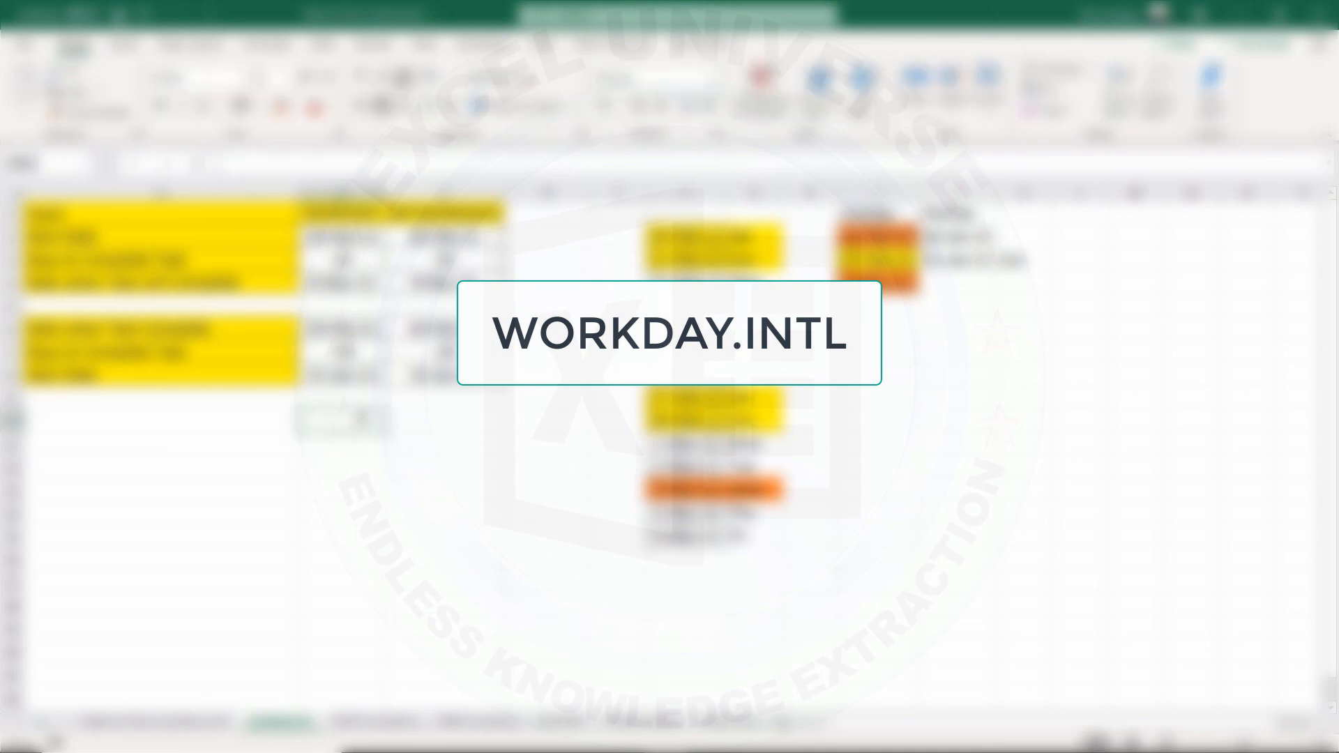
key("Right")
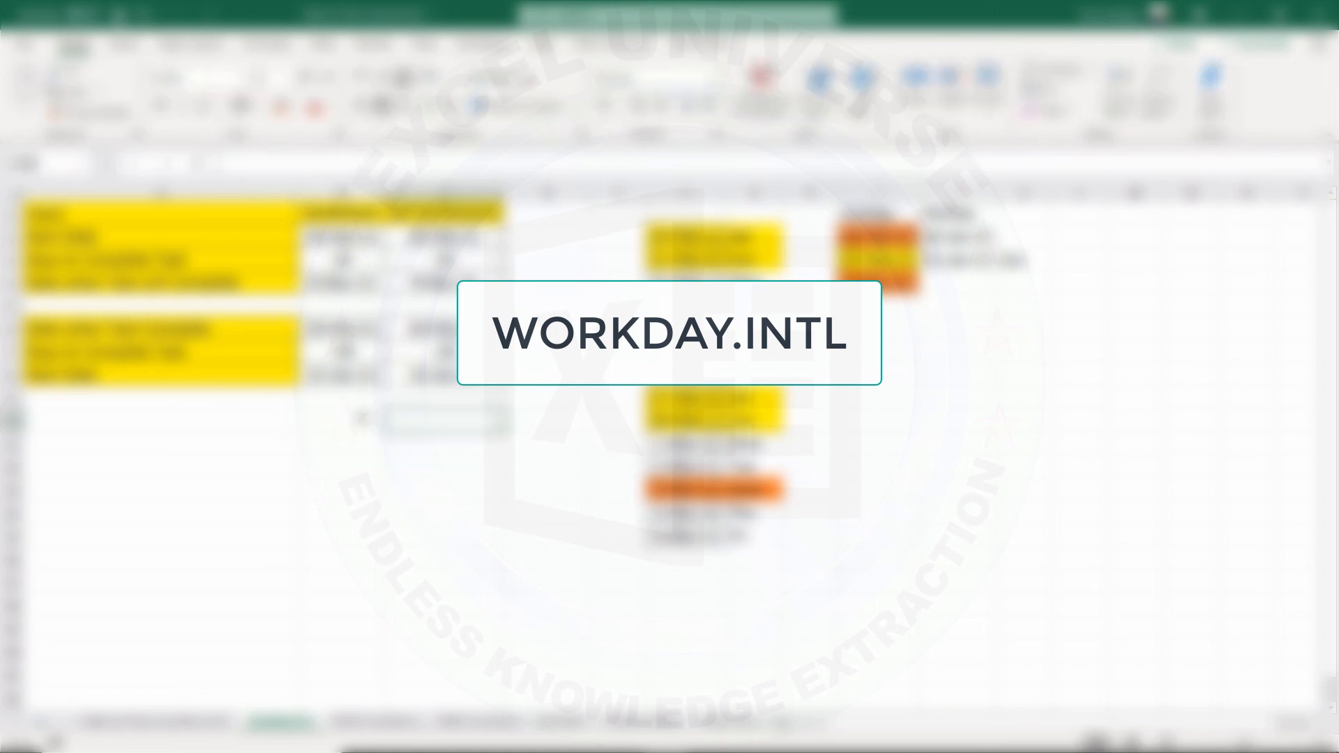